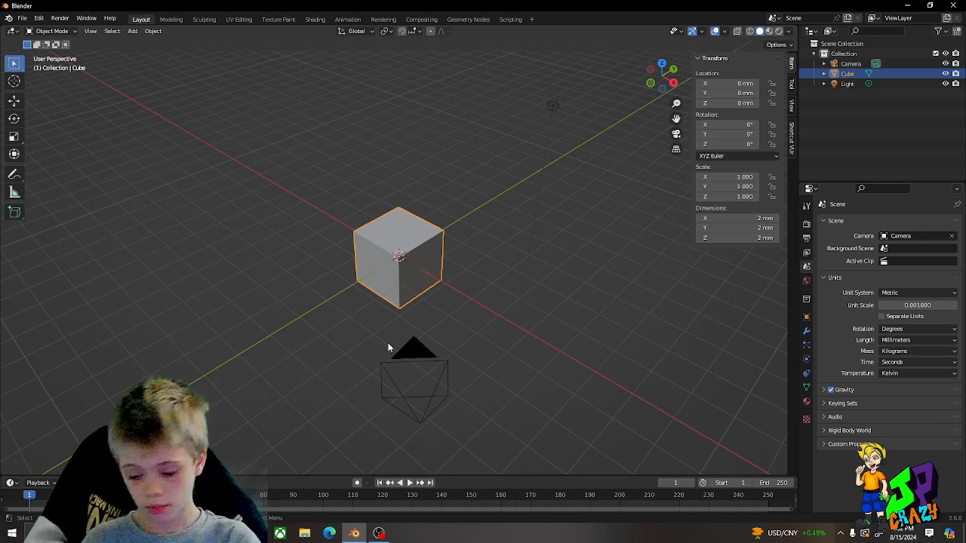
# Start the Shortcut VUr input display and test it on an empty area of the 3D viewport
pyautogui.scroll(3, 526, 311)
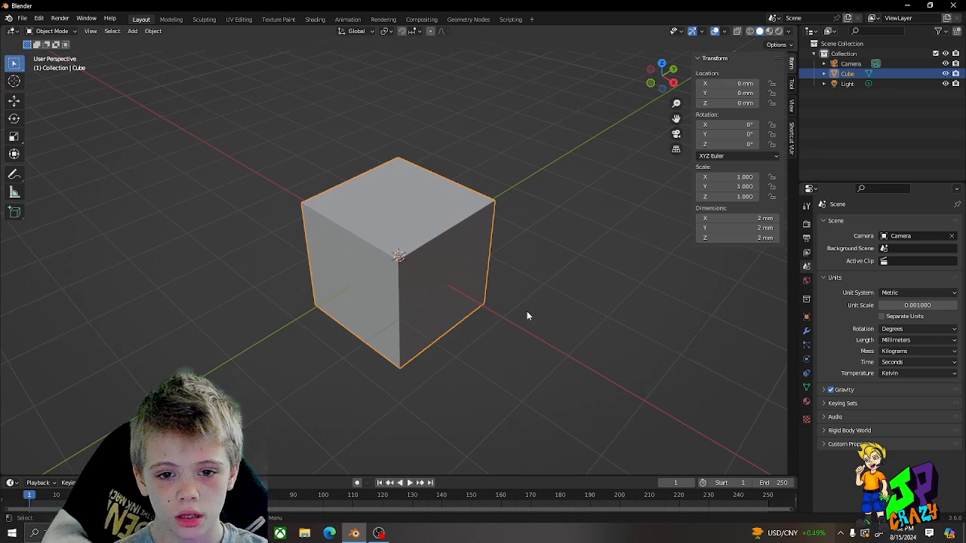
pyautogui.moveTo(526, 311); pyautogui.dragTo(660, 181, button='middle')
pyautogui.click(790, 135)
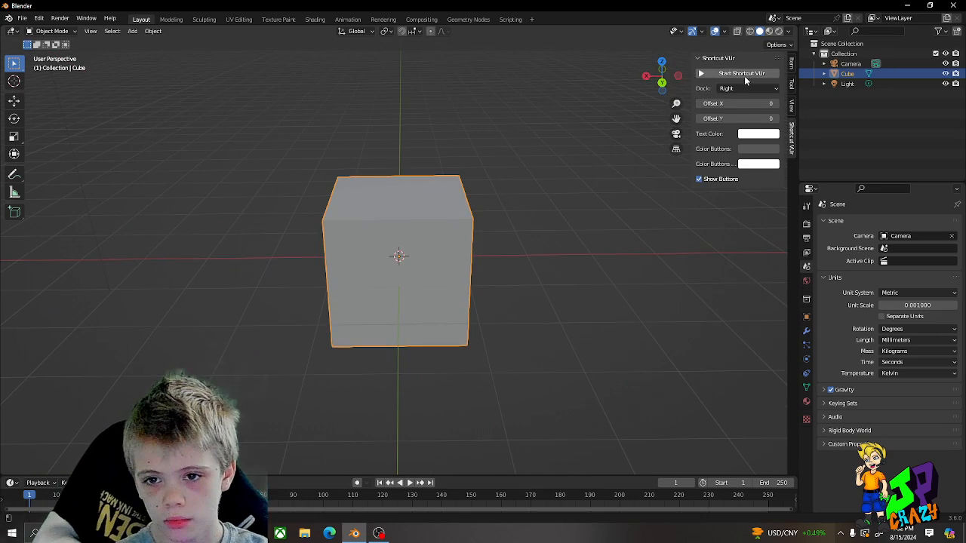
pyautogui.click(742, 74)
pyautogui.click(662, 274)
pyautogui.click(664, 280)
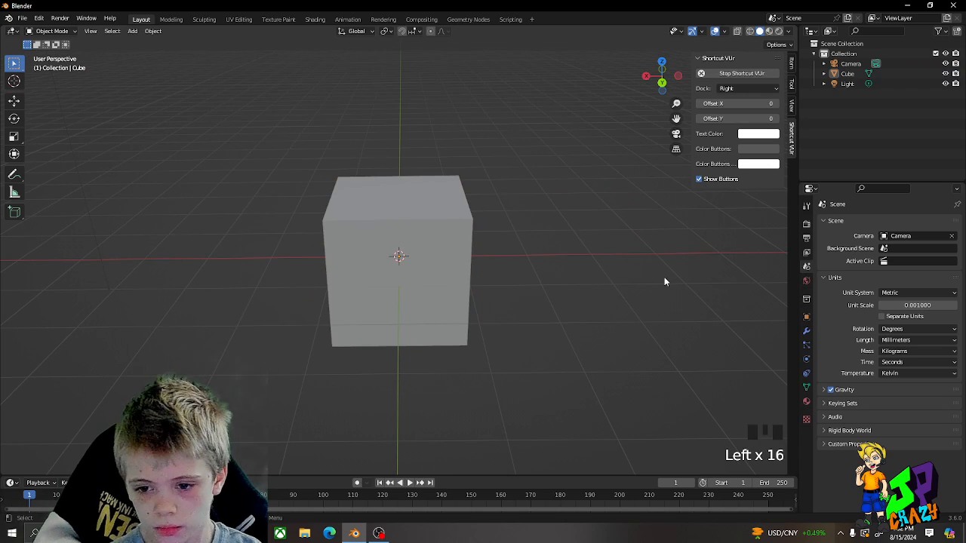
pyautogui.click(666, 325)
pyautogui.click(670, 329)
pyautogui.click(681, 350)
pyautogui.click(686, 390)
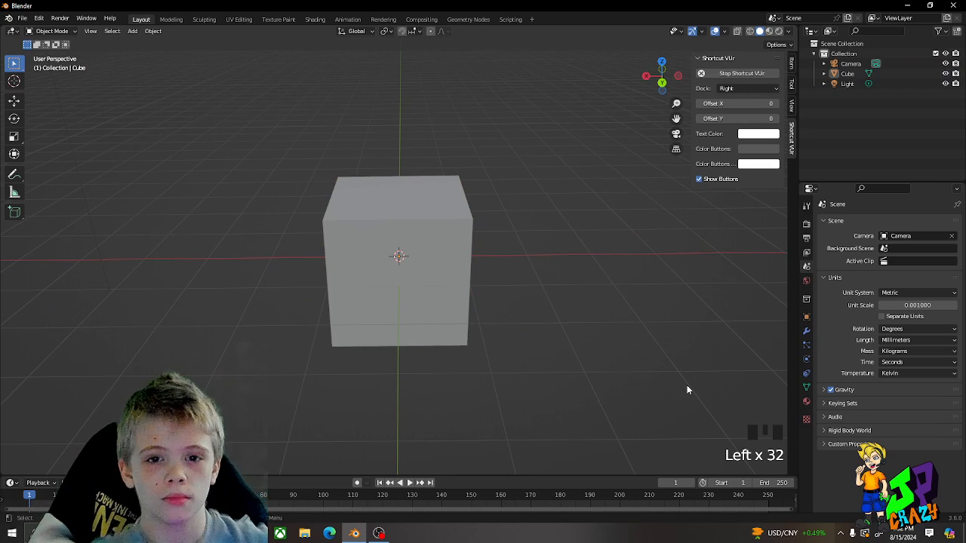
# Examine the default cube from another angle, both close up and from far away
pyautogui.scroll(-5, 628, 218)
pyautogui.moveTo(628, 217); pyautogui.dragTo(421, 273, button='middle')
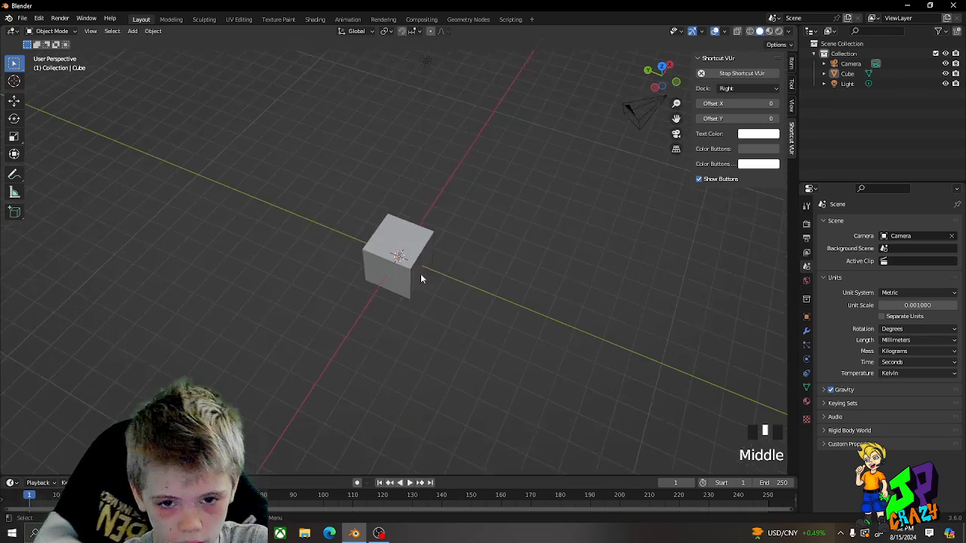
pyautogui.scroll(5, 421, 277)
pyautogui.scroll(-7, 421, 279)
pyautogui.scroll(6, 422, 280)
pyautogui.scroll(-10, 422, 279)
pyautogui.scroll(10, 421, 279)
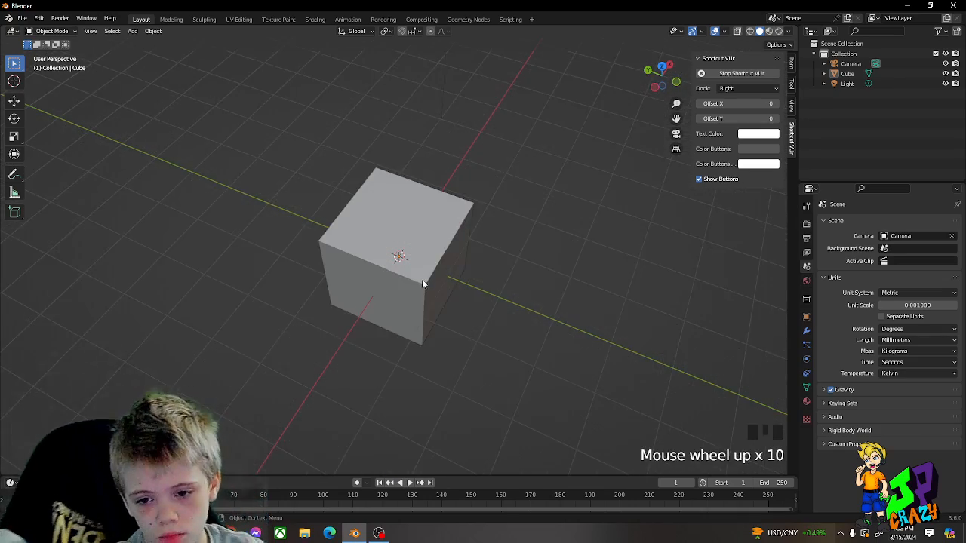
pyautogui.scroll(6, 423, 282)
pyautogui.scroll(-20, 422, 283)
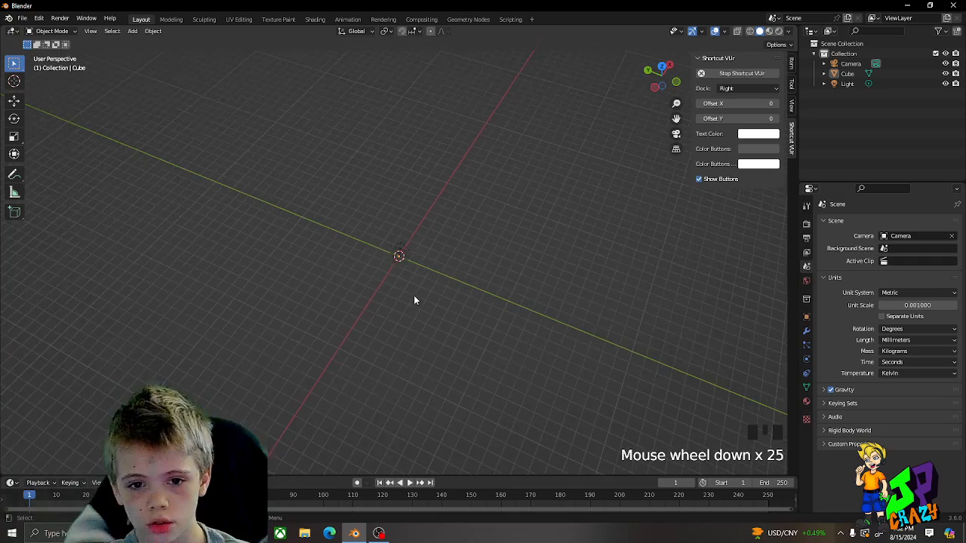
pyautogui.scroll(20, 417, 297)
pyautogui.scroll(-9, 422, 302)
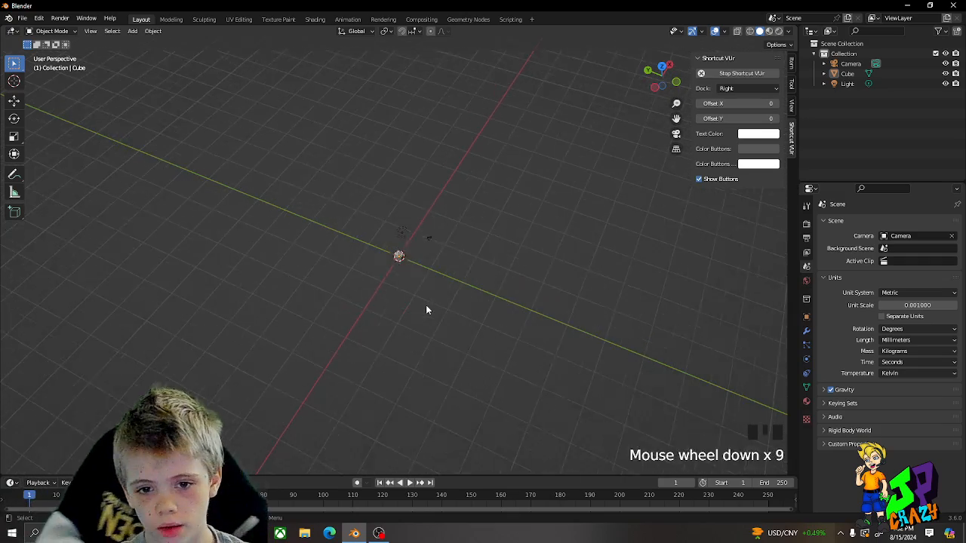
pyautogui.scroll(16, 426, 310)
# Select the default cube and try scaling it up uniformly, then cancel the scaling
pyautogui.click(427, 311)
pyautogui.press('s')
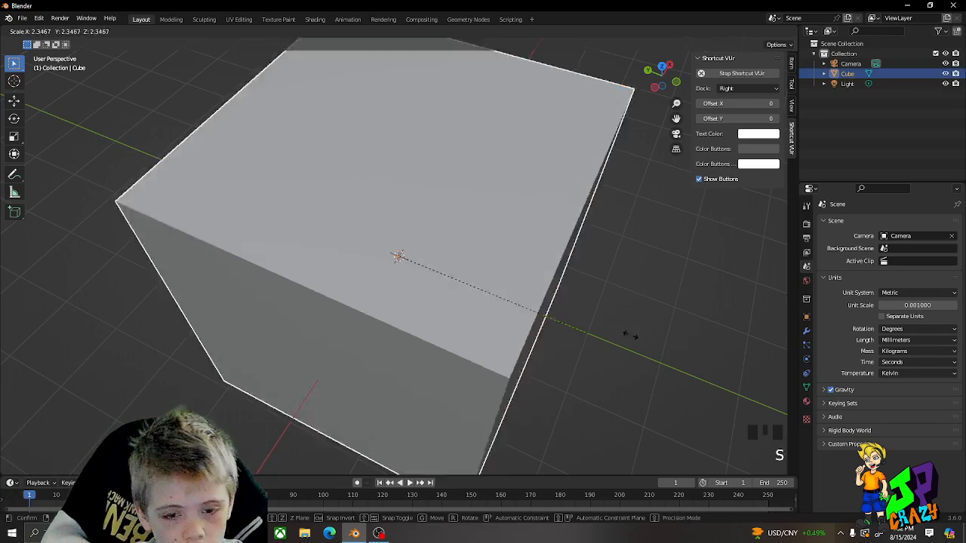
pyautogui.press('Escape')
pyautogui.scroll(-3, 496, 284)
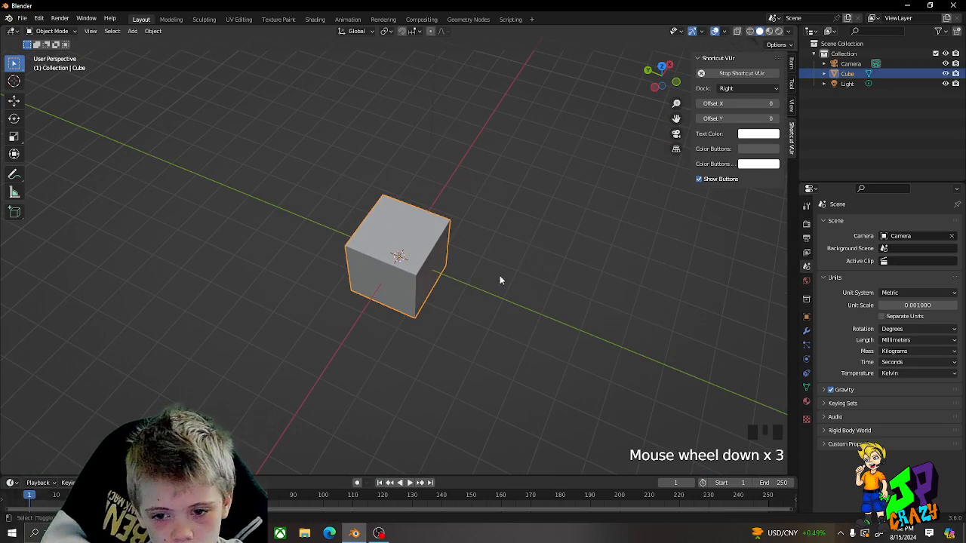
# Try scaling the cube along the global X axis and along the global Z axis, cancelling each attempt
pyautogui.keyDown('shift'); pyautogui.moveTo(501, 279); pyautogui.dragTo(734, 280, button='middle'); pyautogui.keyUp('shift')
pyautogui.keyDown('shift'); pyautogui.moveTo(172, 245); pyautogui.dragTo(218, 219, button='middle'); pyautogui.keyUp('shift')
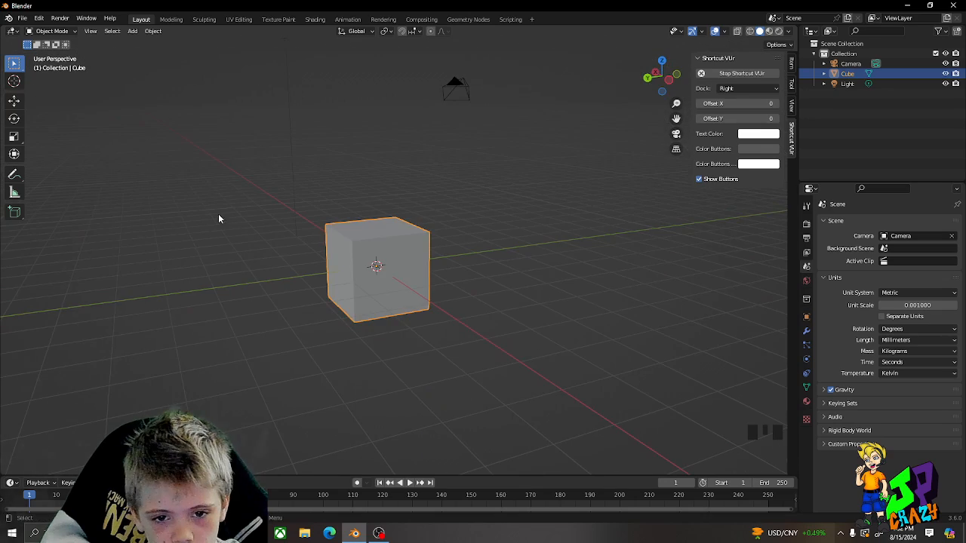
pyautogui.moveTo(337, 187); pyautogui.dragTo(380, 229, button='middle')
pyautogui.press('s')
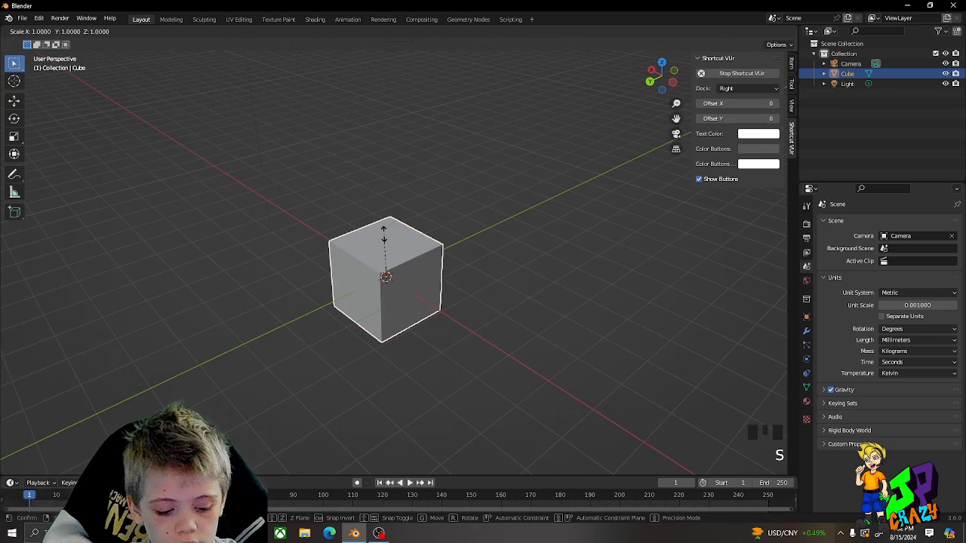
pyautogui.press('Escape')
pyautogui.press('s')
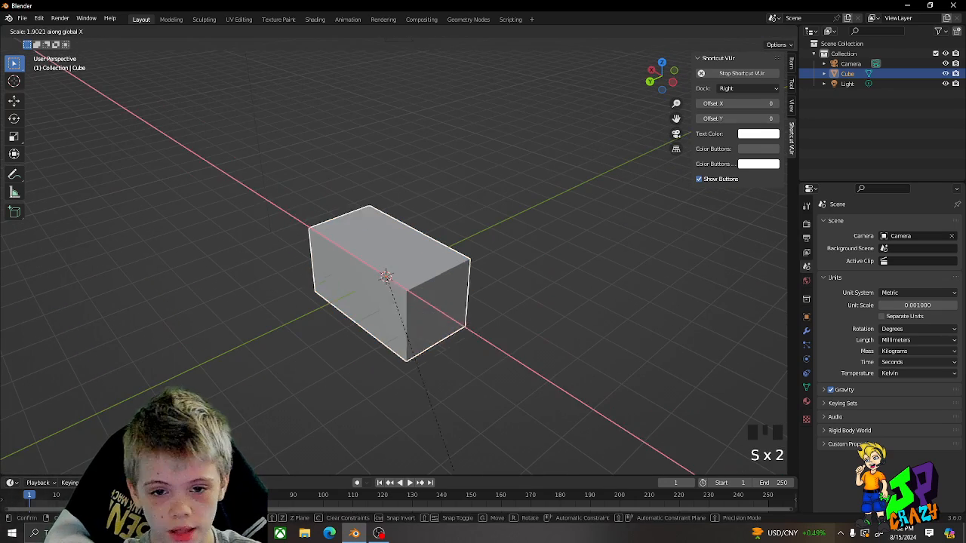
pyautogui.press('Escape')
pyautogui.press('s')
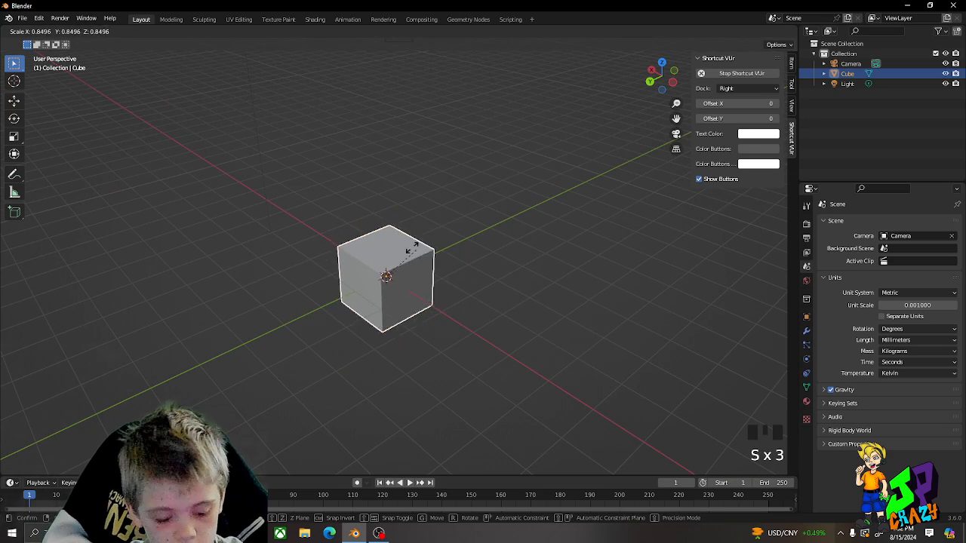
pyautogui.press('z')
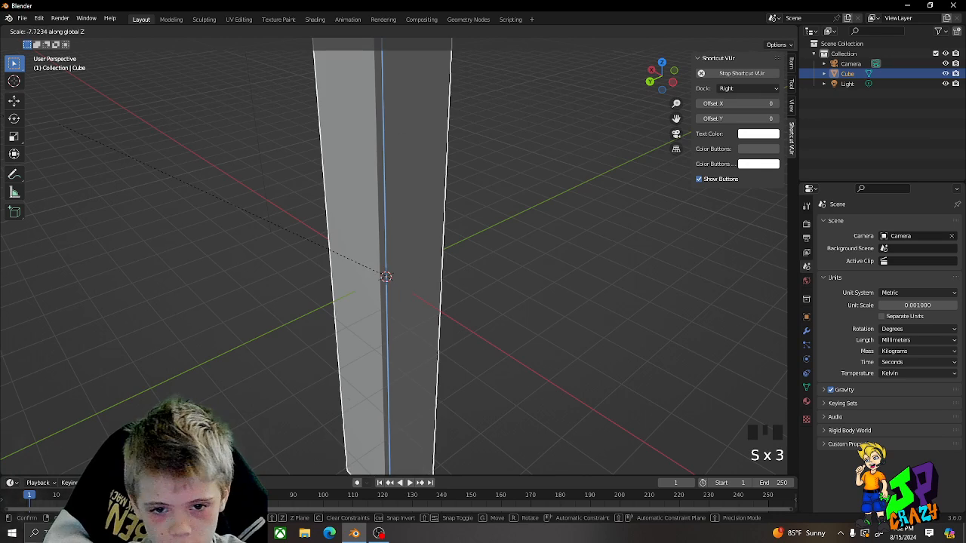
pyautogui.press('Escape')
# Try rotating the cube about the global Y, X and Z axes in turn, cancelling each rotation
pyautogui.press('r')
pyautogui.press('y')
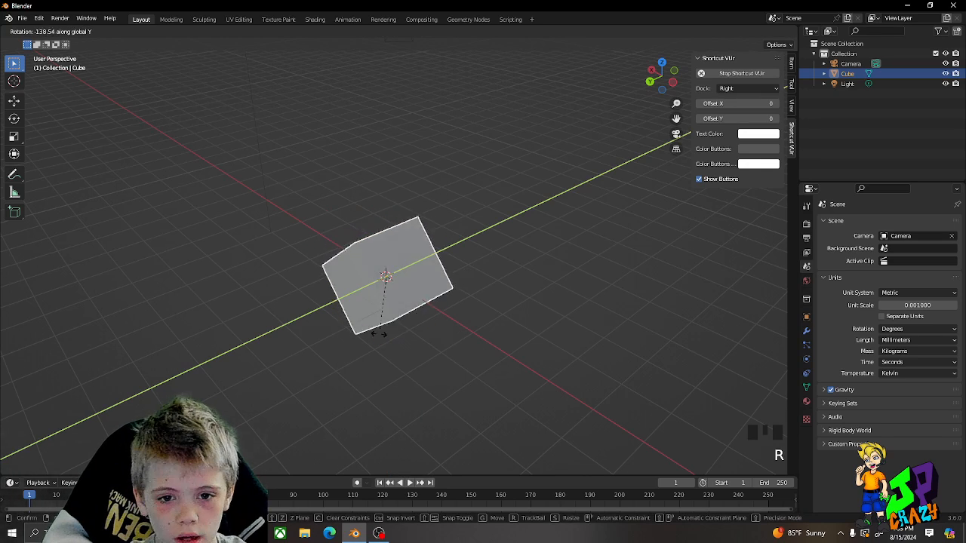
pyautogui.press('Escape')
pyautogui.press('r')
pyautogui.press('x')
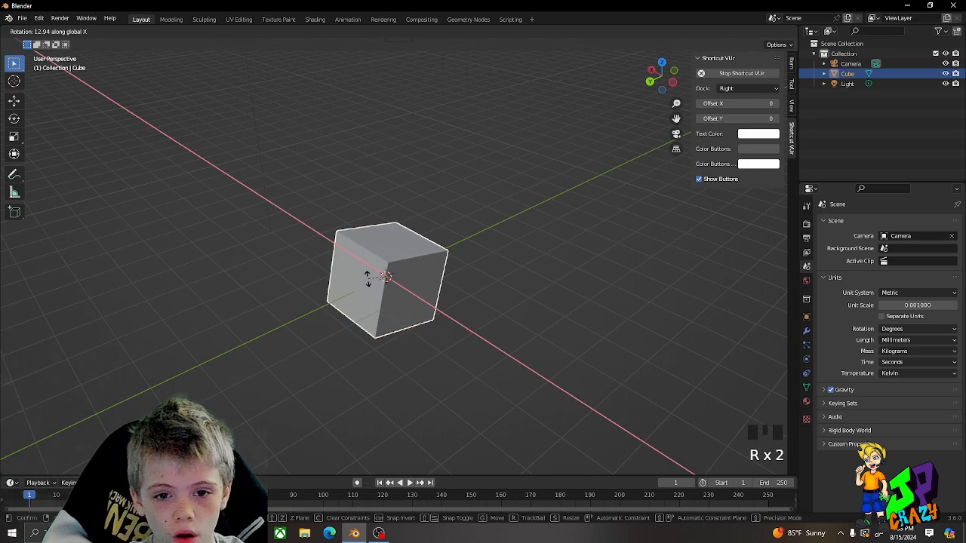
pyautogui.press('Escape')
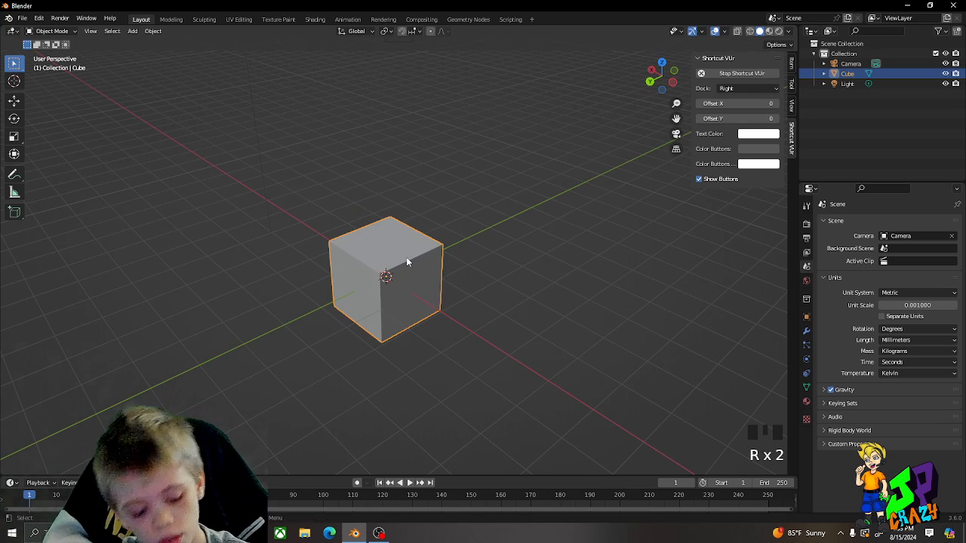
pyautogui.press('r')
pyautogui.press('z')
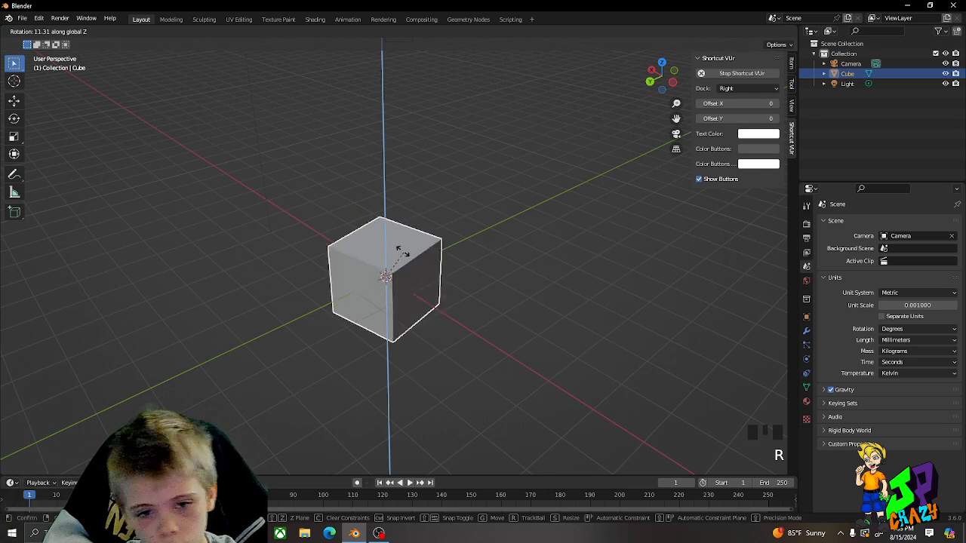
pyautogui.press('Escape')
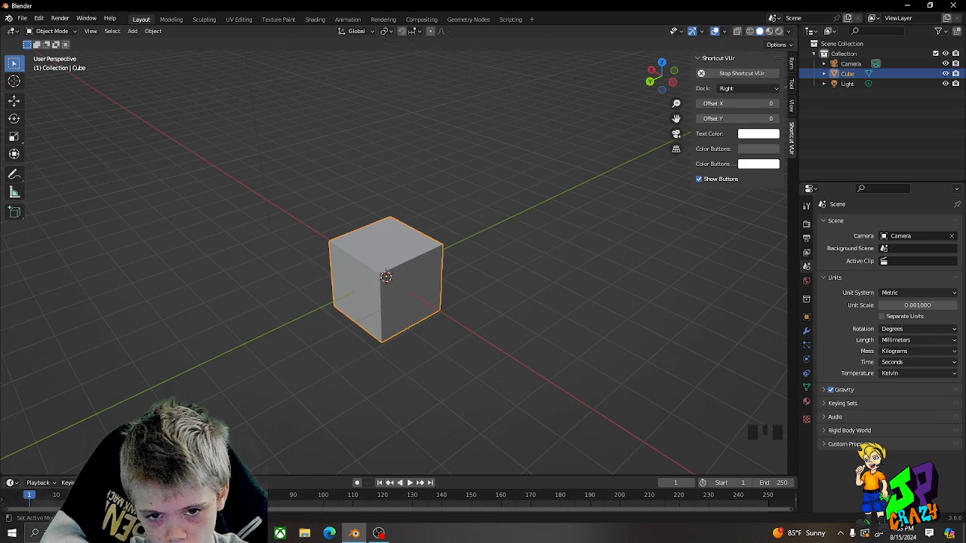
# Try moving the cube in both directions along the global Y axis, cancelling each move
pyautogui.moveTo(575, 302); pyautogui.dragTo(550, 301, button='middle')
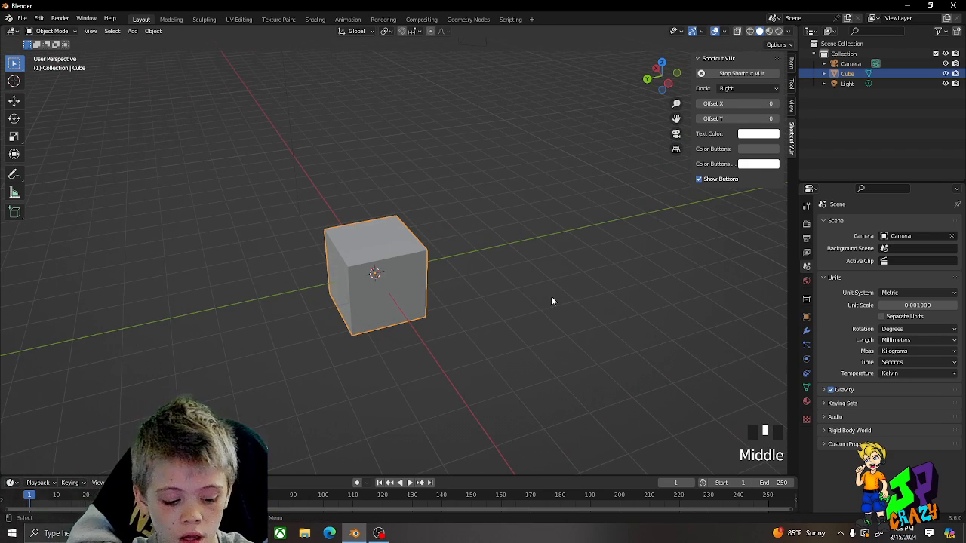
pyautogui.press('x')
pyautogui.press('g')
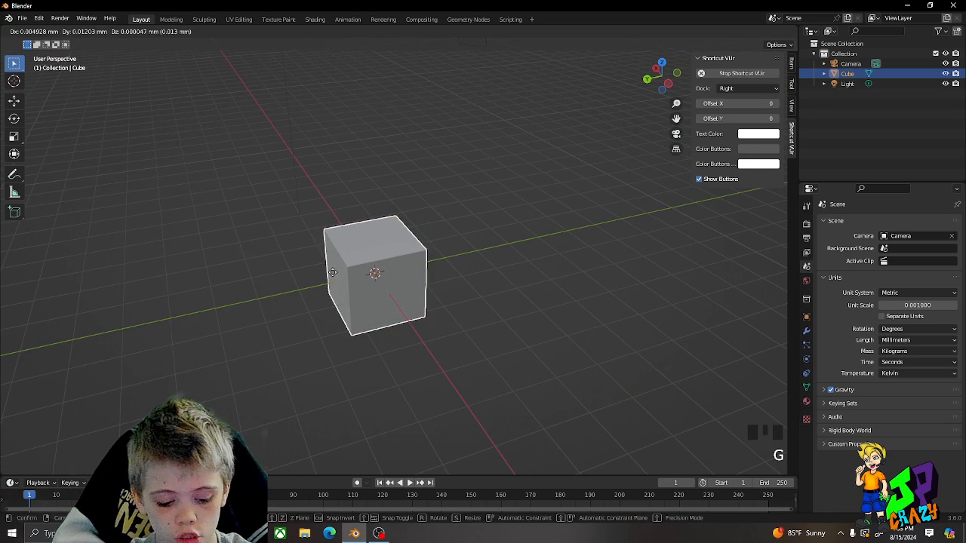
pyautogui.press('y')
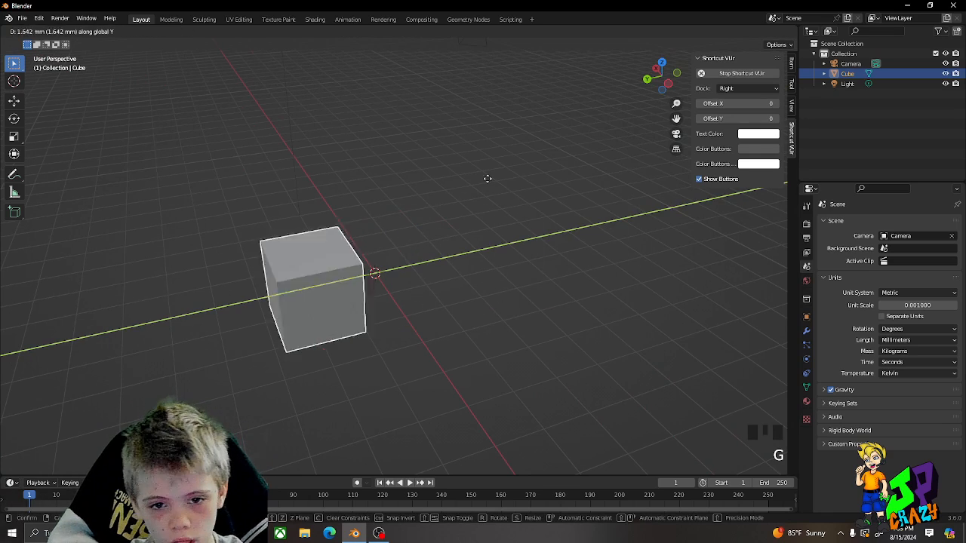
pyautogui.press('Escape')
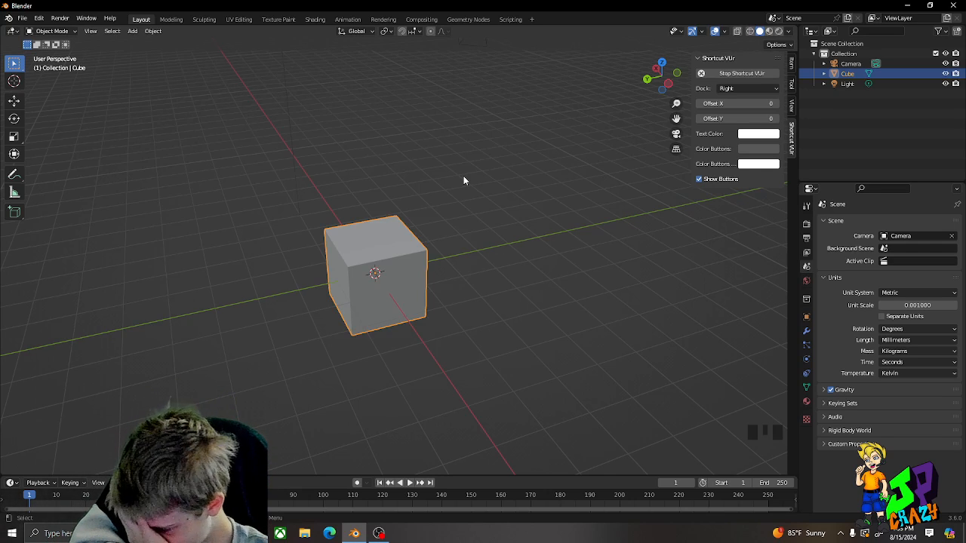
pyautogui.press('g')
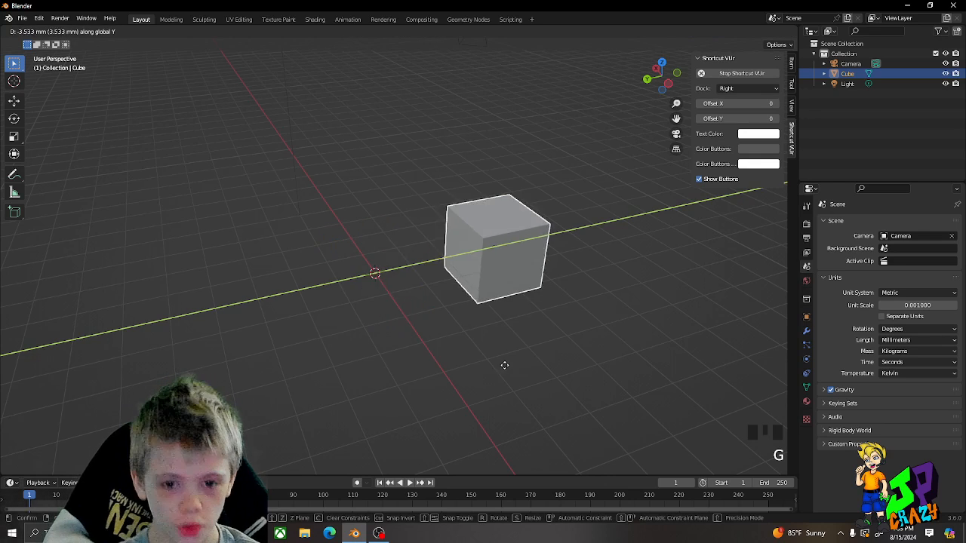
pyautogui.rightClick(377, 369)
pyautogui.press('g')
pyautogui.rightClick(446, 307)
pyautogui.press('h')
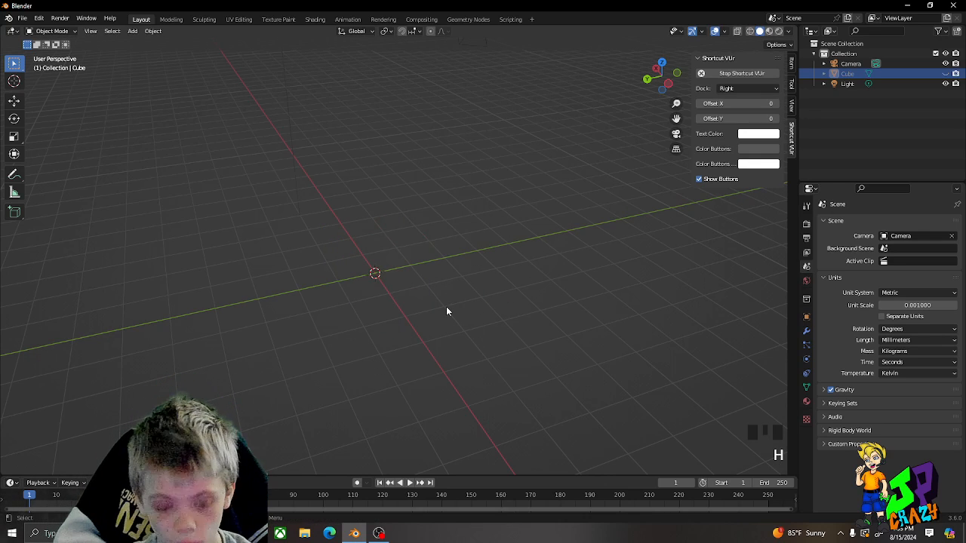
pyautogui.press('y')
pyautogui.hotkey('ctrl', 'z')
# Try moving the cube along the global Y, X and Z axes in turn, cancelling each move
pyautogui.press('g')
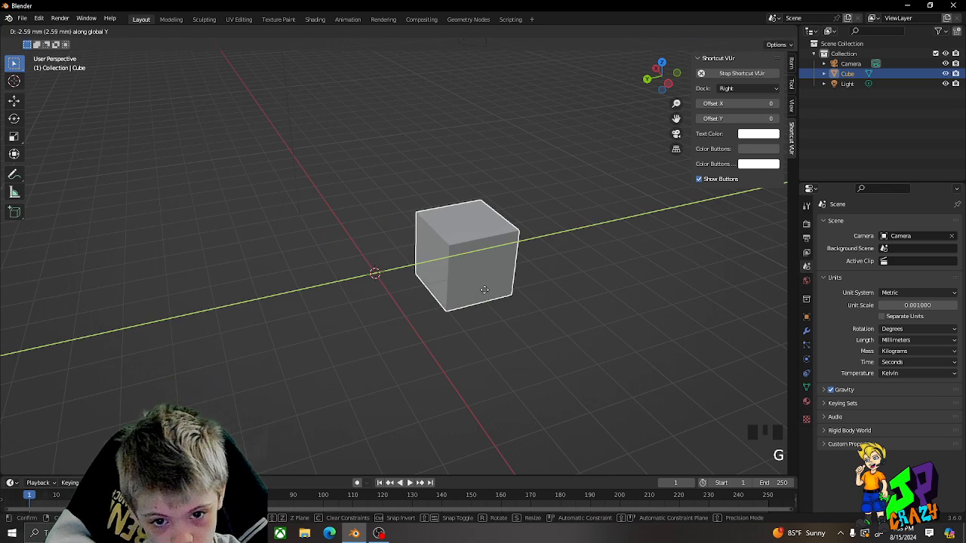
pyautogui.rightClick(484, 291)
pyautogui.press('g')
pyautogui.press('x')
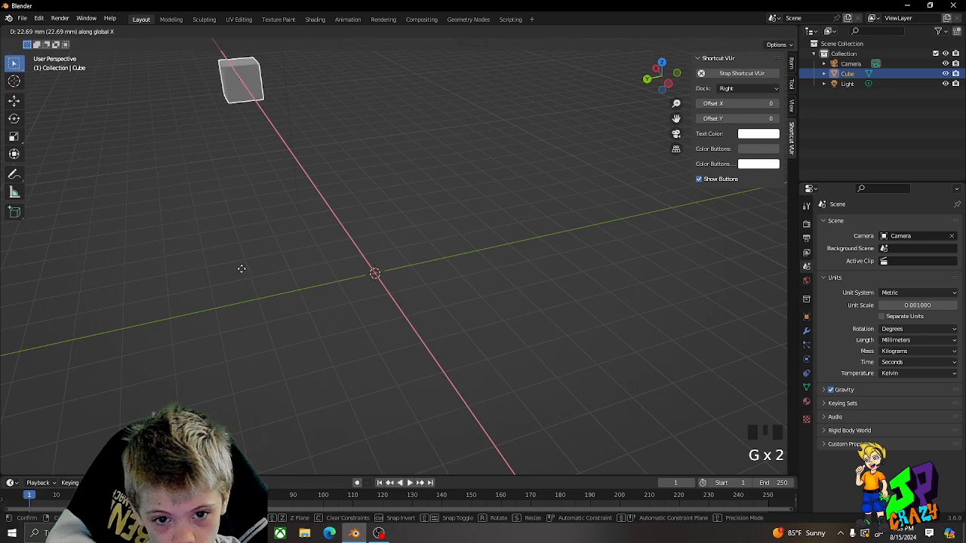
pyautogui.rightClick(505, 401)
pyautogui.press('g')
pyautogui.press('z')
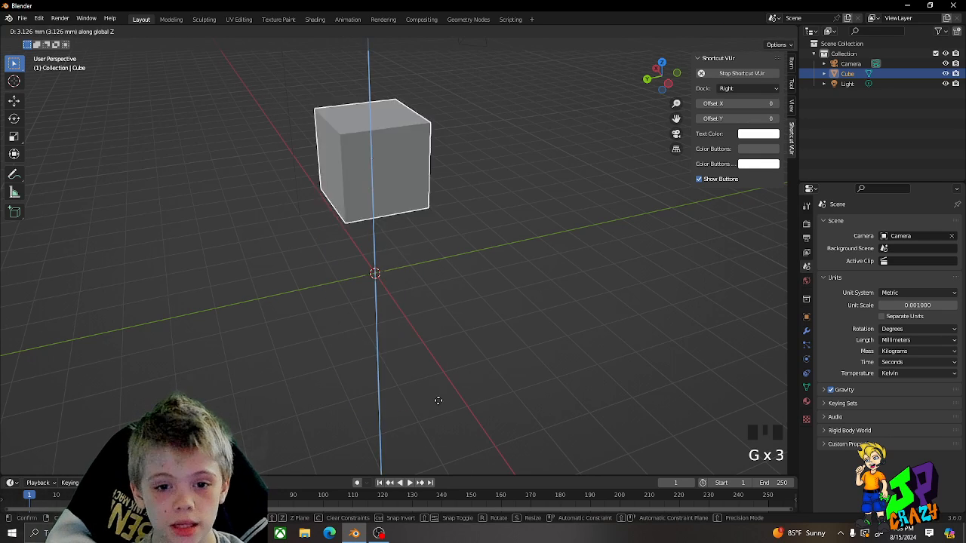
pyautogui.rightClick(403, 162)
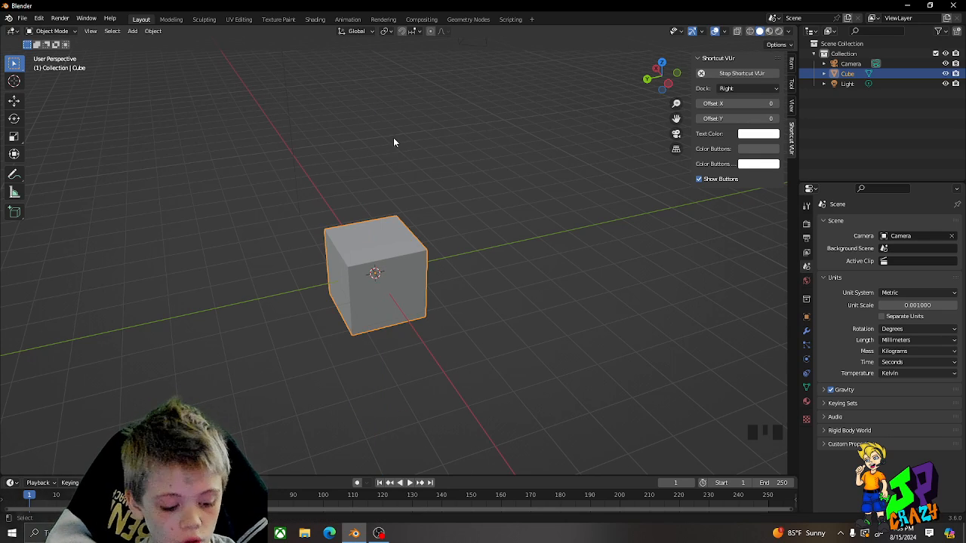
# Reselect the cube, delete it from the scene and undo the deletion
pyautogui.hotkey('ctrl', 'z')
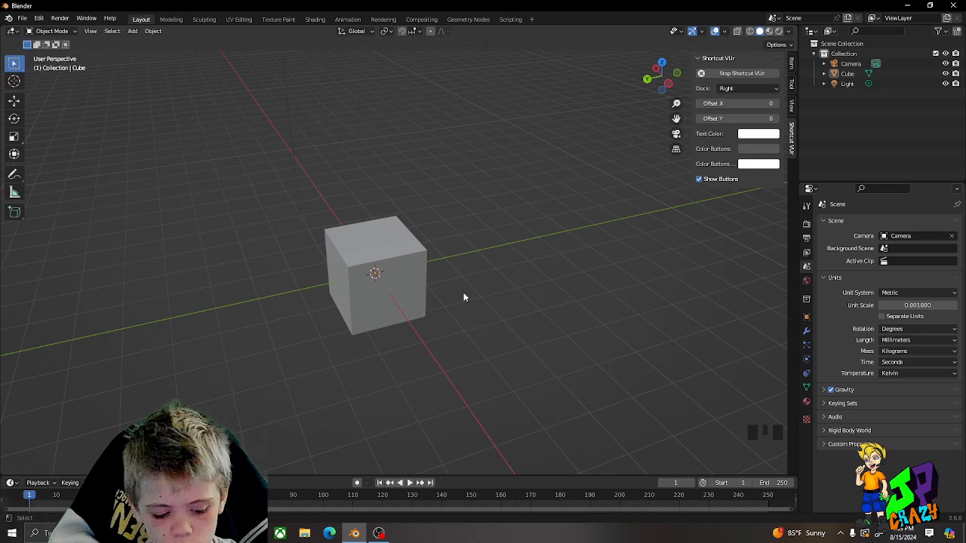
pyautogui.click(390, 273)
pyautogui.press('x')
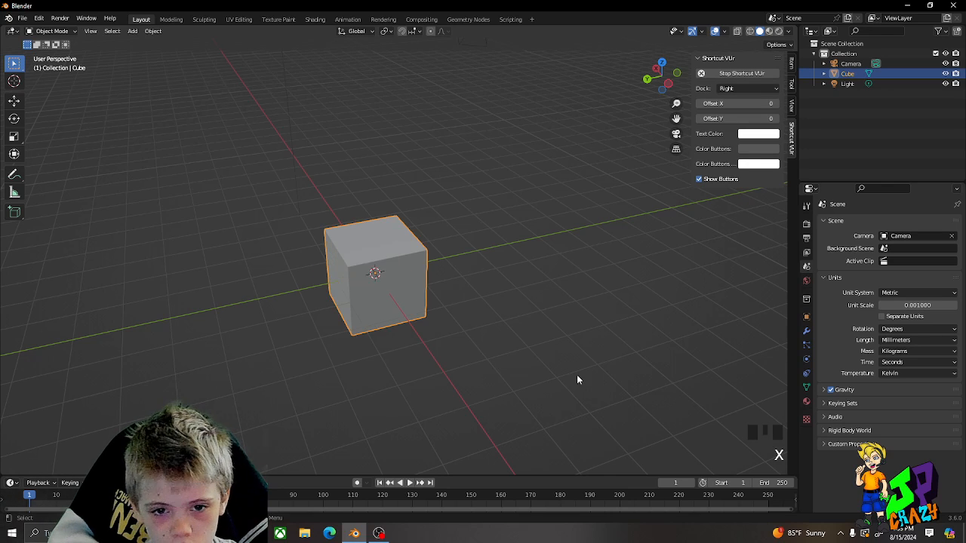
pyautogui.click(393, 248)
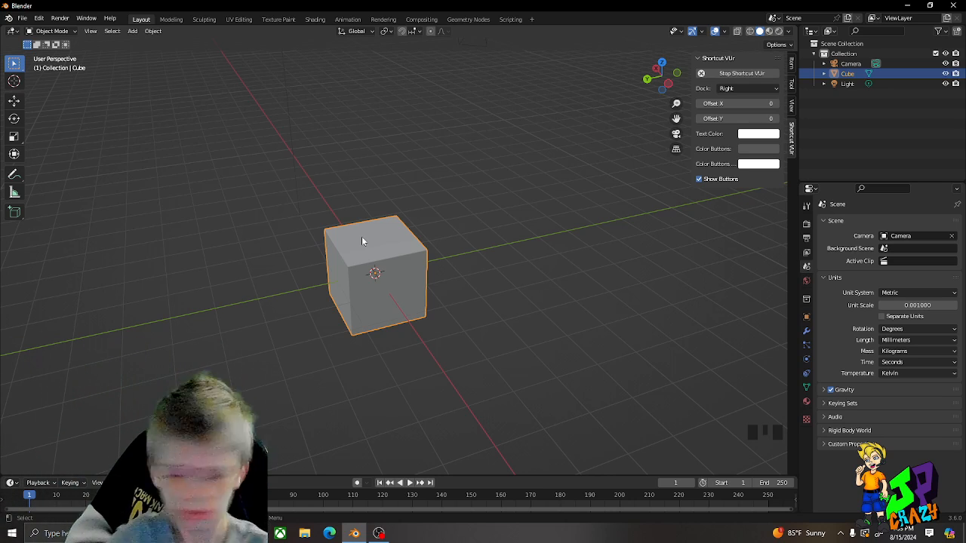
pyautogui.press('x')
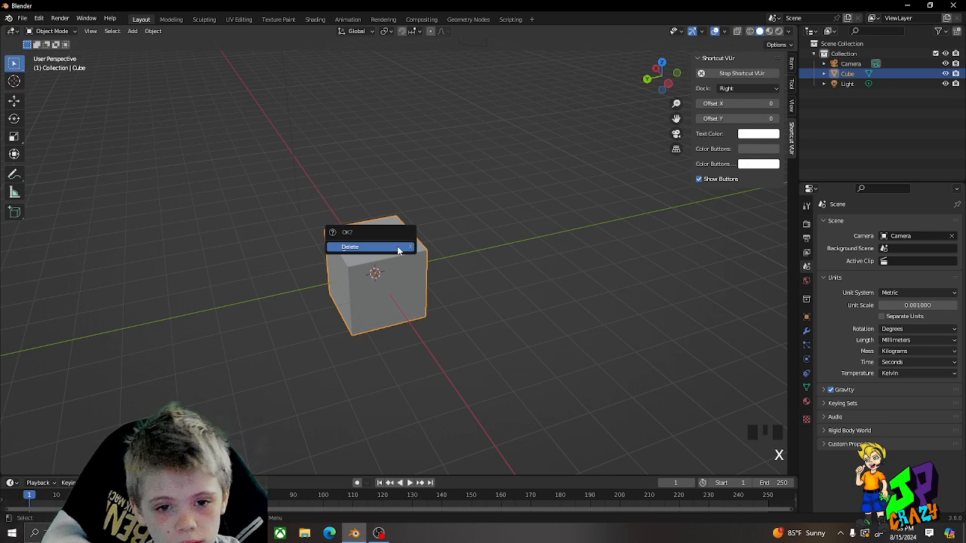
pyautogui.click(392, 247)
pyautogui.hotkey('ctrl', 'z')
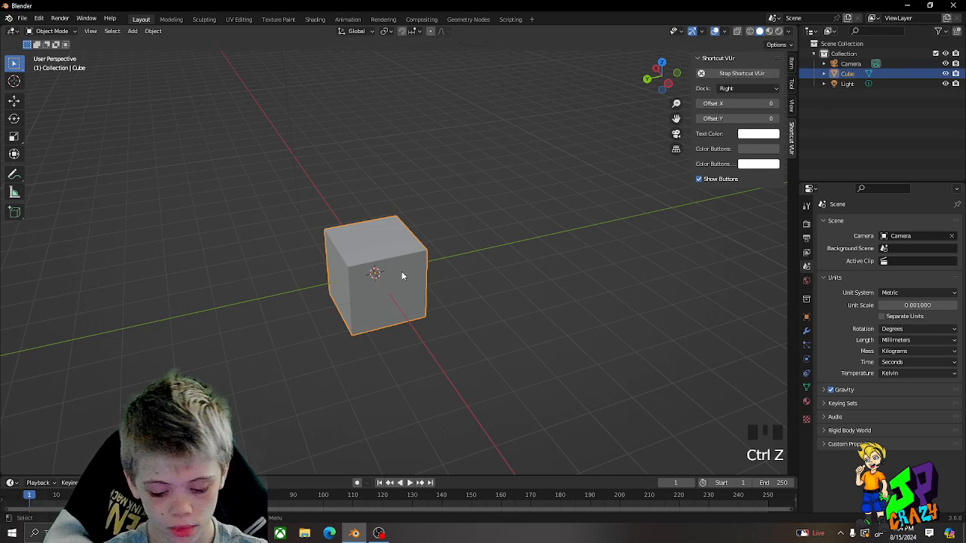
# Delete the selected cube and undo the deletion, repeating the demonstration twice
pyautogui.press('Delete')
pyautogui.hotkey('ctrl', 'z')
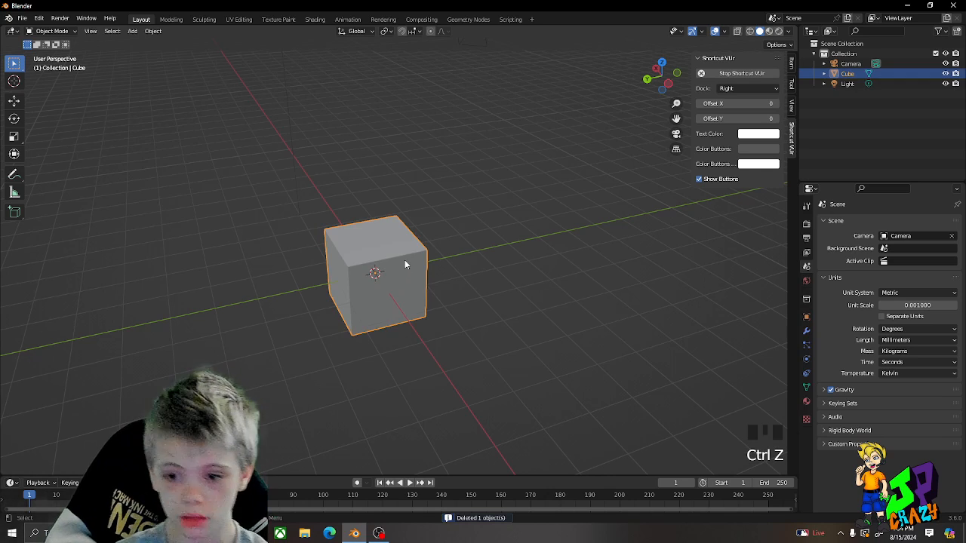
pyautogui.press('Delete')
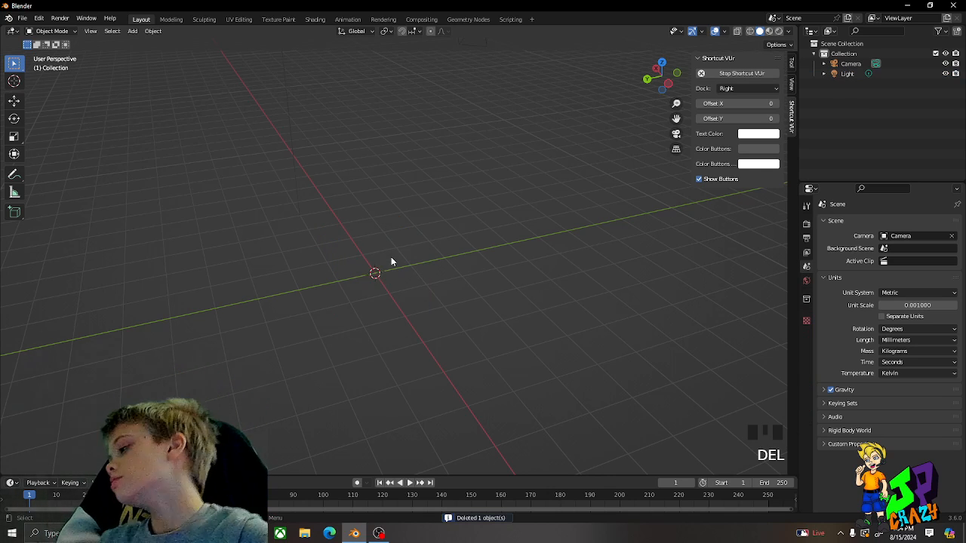
pyautogui.hotkey('ctrl', 'z')
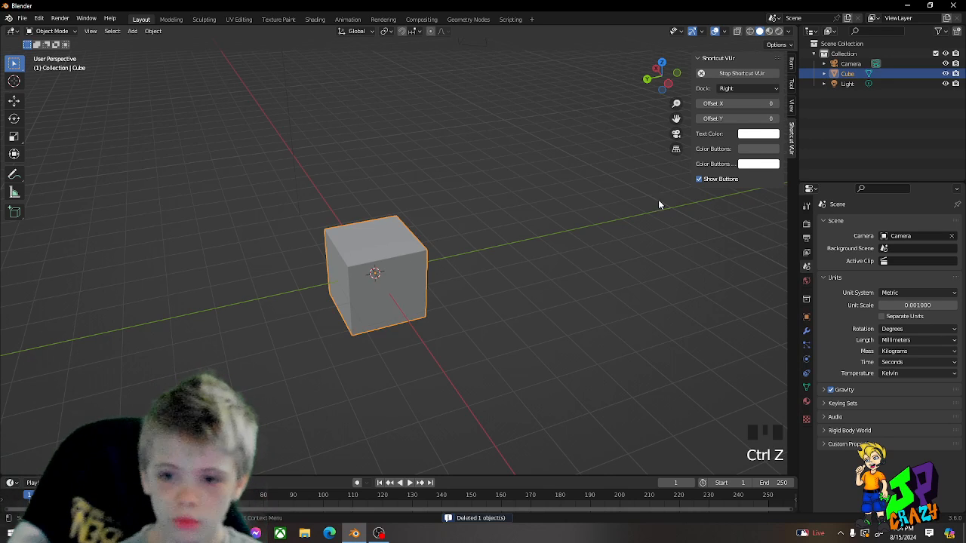
# Set the shortcut display's text color to bright green with hue 0.257, saturation 1 and value 1
pyautogui.click(760, 136)
pyautogui.click(745, 188)
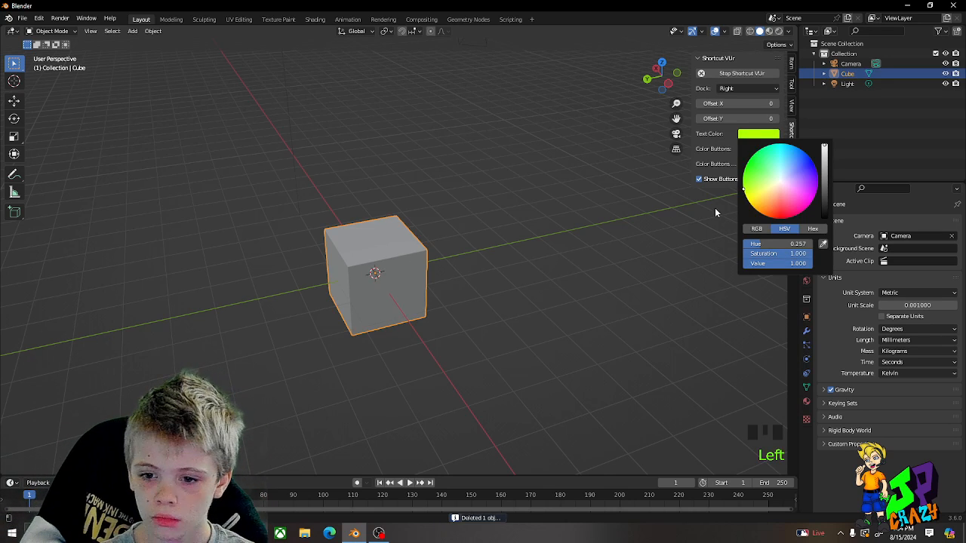
pyautogui.click(765, 172)
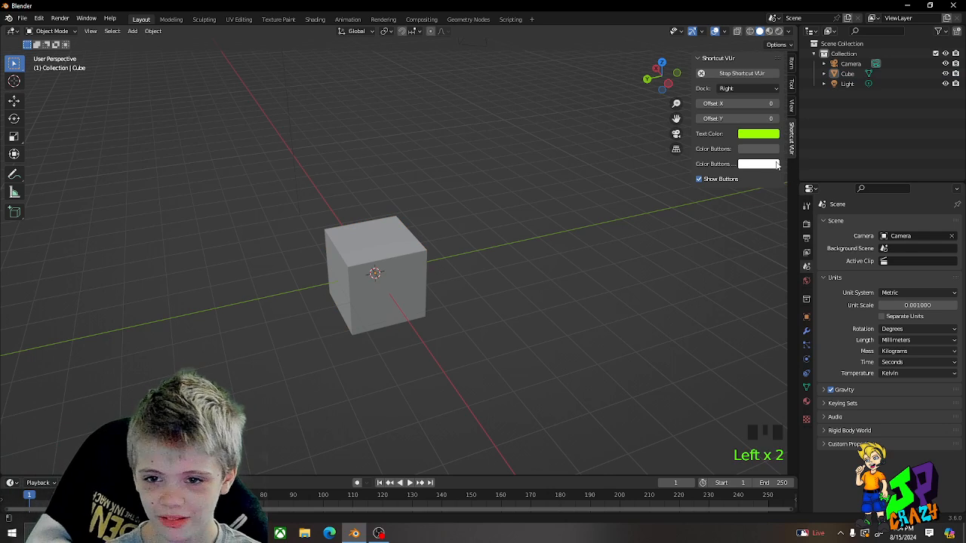
# Set the shortcut display's main button color to black and the second button color to white at value 1
pyautogui.click(764, 151)
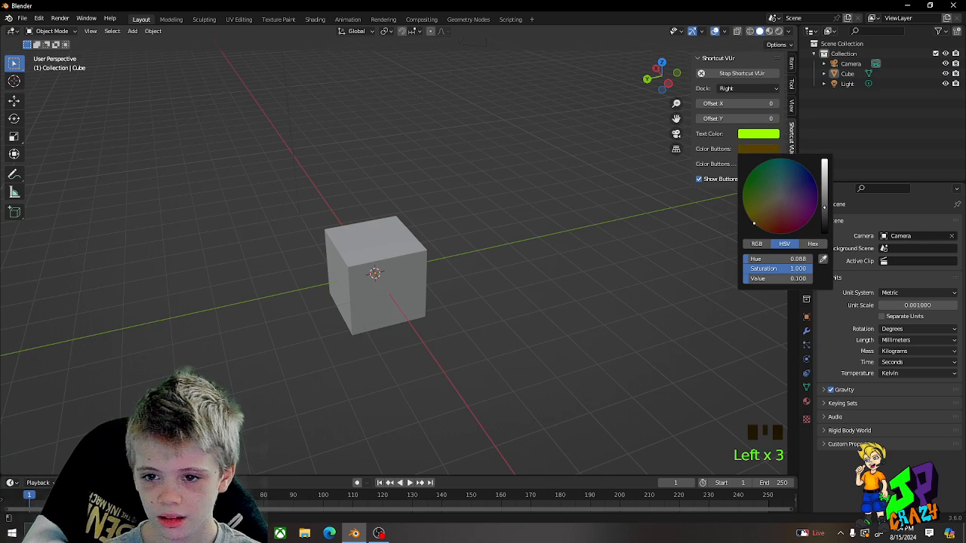
pyautogui.moveTo(758, 220)
pyautogui.mouseDown()
pyautogui.moveTo(780, 198)
pyautogui.moveTo(825, 207)
pyautogui.moveTo(825, 177)
pyautogui.moveTo(825, 208)
pyautogui.mouseUp()
pyautogui.click(770, 140)
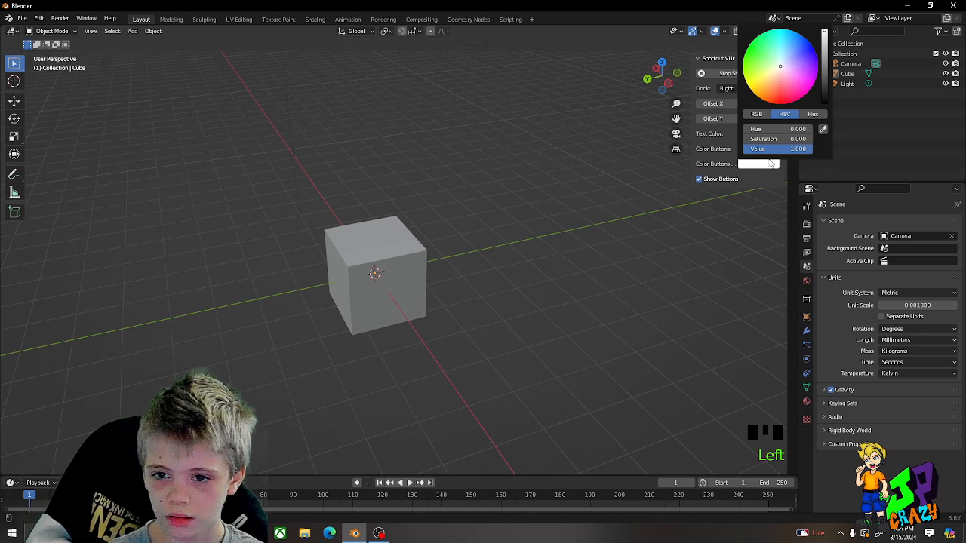
pyautogui.moveTo(825, 87); pyautogui.dragTo(825, 32)
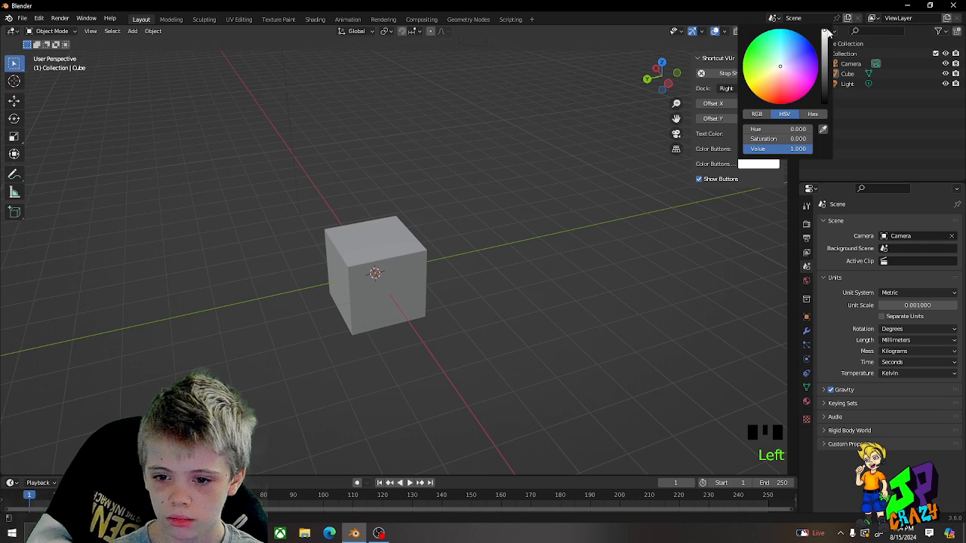
# Test the recolored shortcut display with repeated mouse input in empty viewport space
pyautogui.click(656, 251)
pyautogui.tripleClick(656, 251)
pyautogui.tripleClick(656, 251)
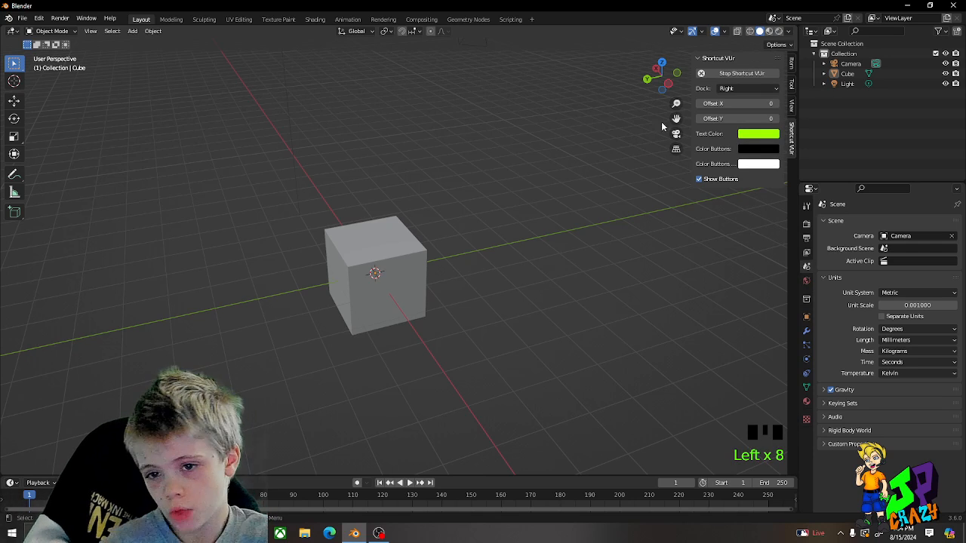
pyautogui.click(667, 218)
pyautogui.click(651, 276)
pyautogui.tripleClick(647, 279)
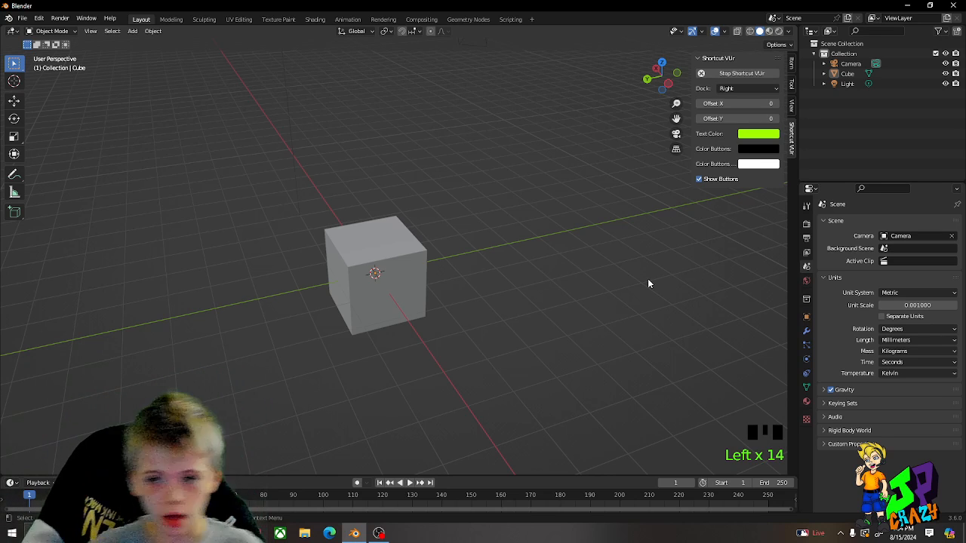
# Select the cube and scale it down along the global X axis into a narrow block
pyautogui.click(364, 225)
pyautogui.moveTo(434, 274); pyautogui.dragTo(516, 320, button='middle')
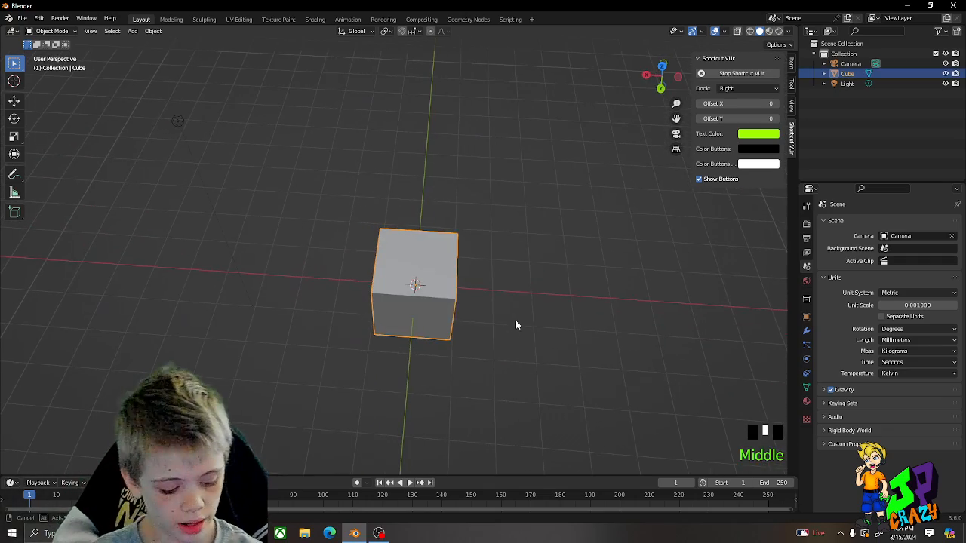
pyautogui.press('x')
pyautogui.press('s')
pyautogui.press('x')
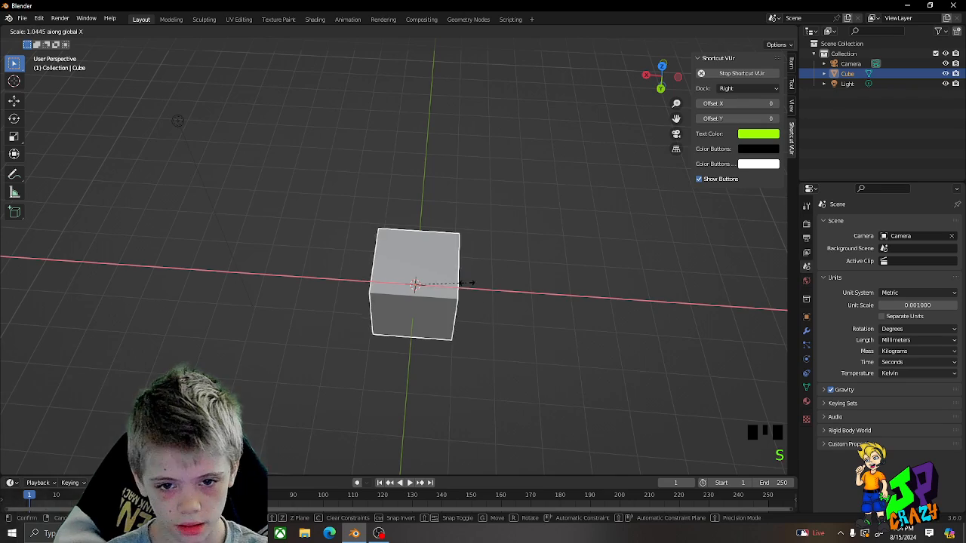
pyautogui.click(441, 291)
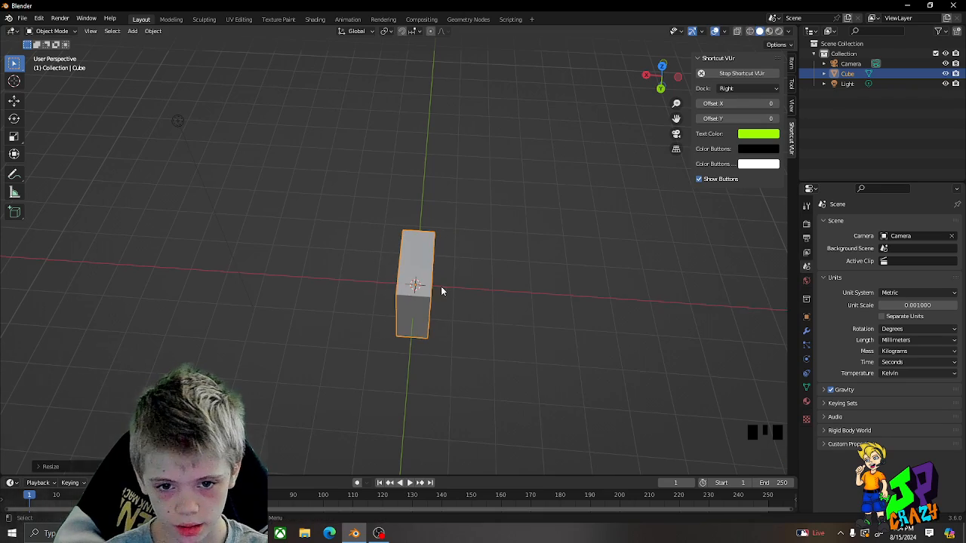
# Stretch the narrow block along the global Y axis by a factor of about 3.17
pyautogui.moveTo(442, 291); pyautogui.dragTo(362, 258, button='middle')
pyautogui.press('s')
pyautogui.press('y')
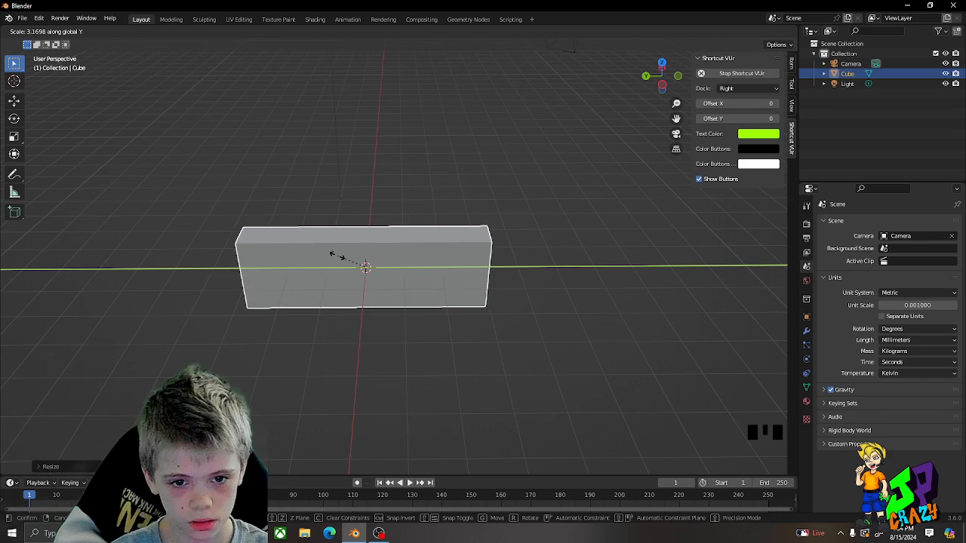
pyautogui.click(333, 255)
# Scale the stretched block up along the global Z axis to make a taller slab
pyautogui.moveTo(337, 255); pyautogui.dragTo(452, 231, button='middle')
pyautogui.press('s')
pyautogui.press('z')
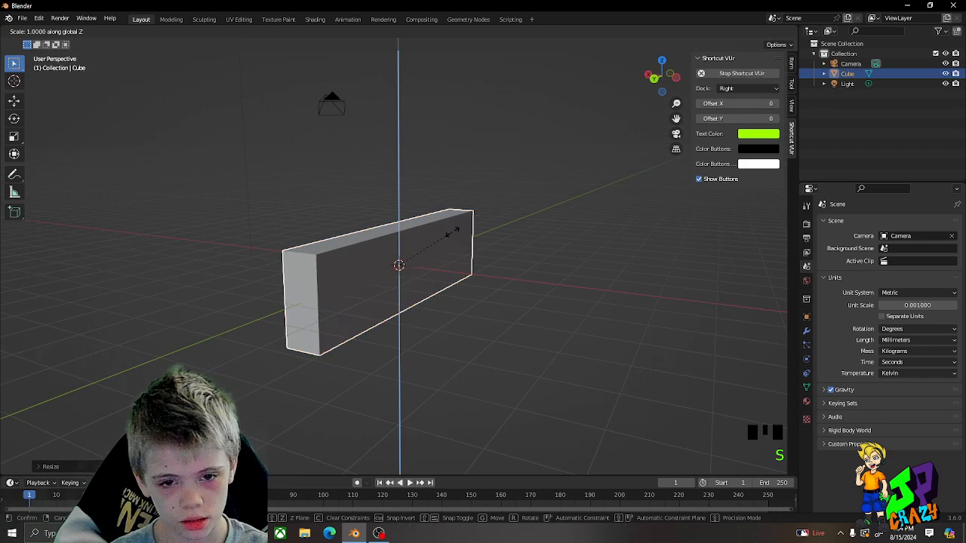
pyautogui.click(506, 198)
# Add a Bevel modifier to the slab
pyautogui.moveTo(506, 198); pyautogui.dragTo(365, 218, button='middle')
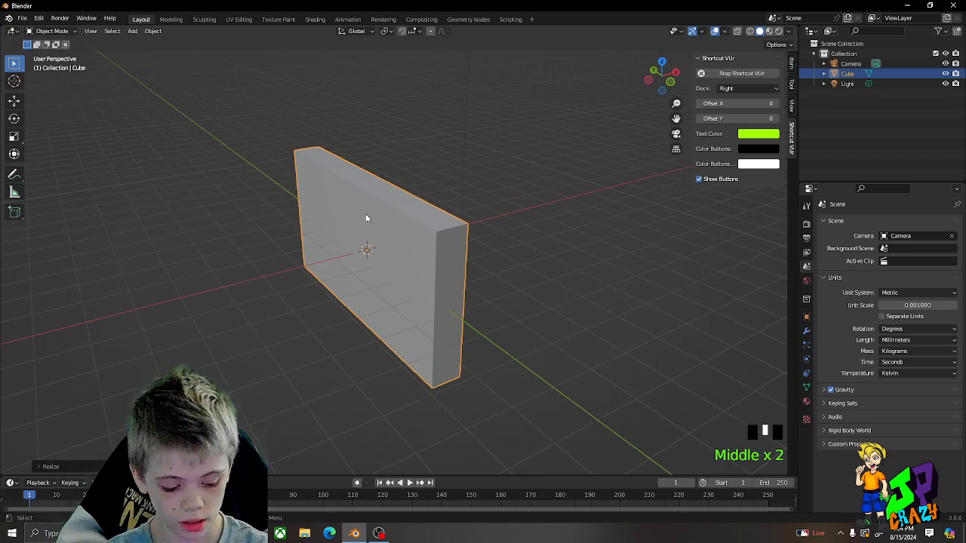
pyautogui.click(806, 332)
pyautogui.click(835, 222)
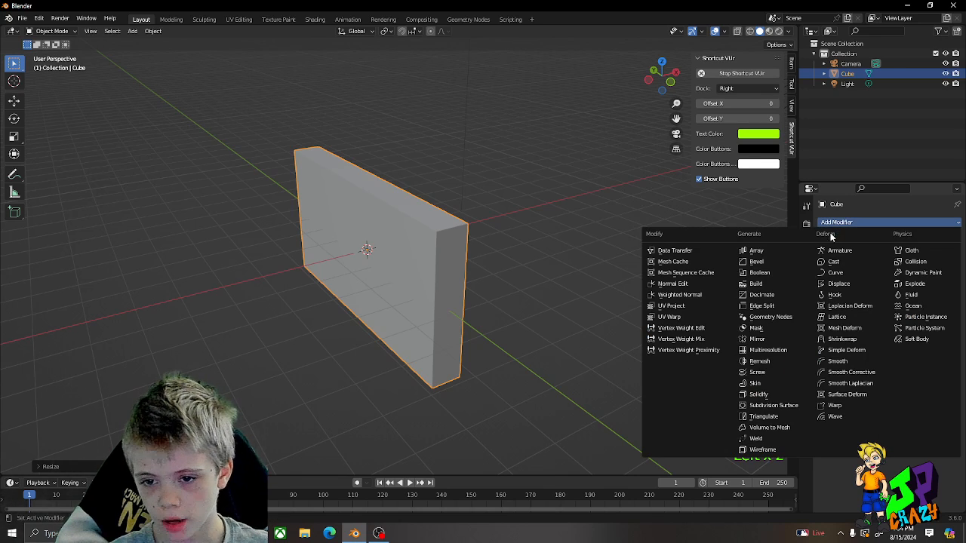
pyautogui.click(777, 262)
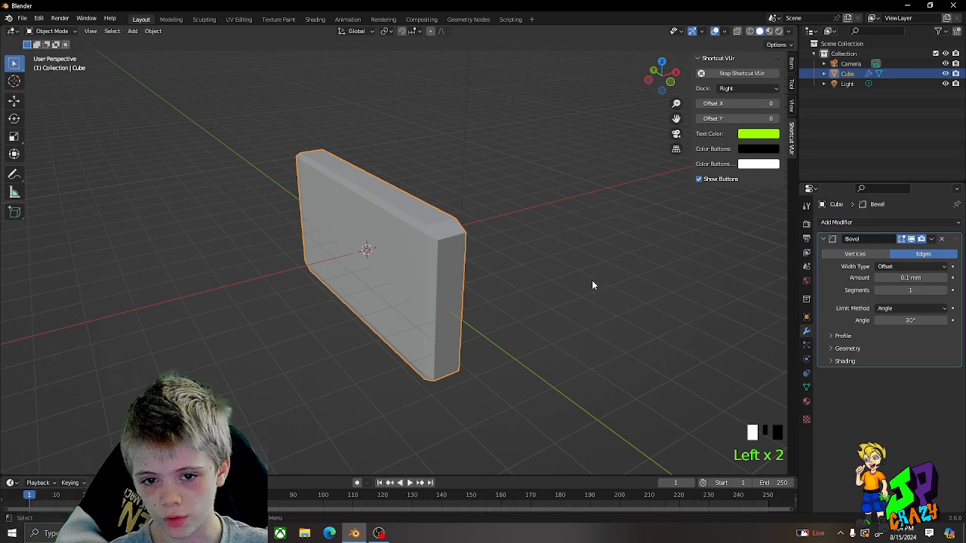
# Enter Edit Mode on the slab, switch to face selection and select its large broad face
pyautogui.rightClick(495, 306)
pyautogui.scroll(4, 494, 280)
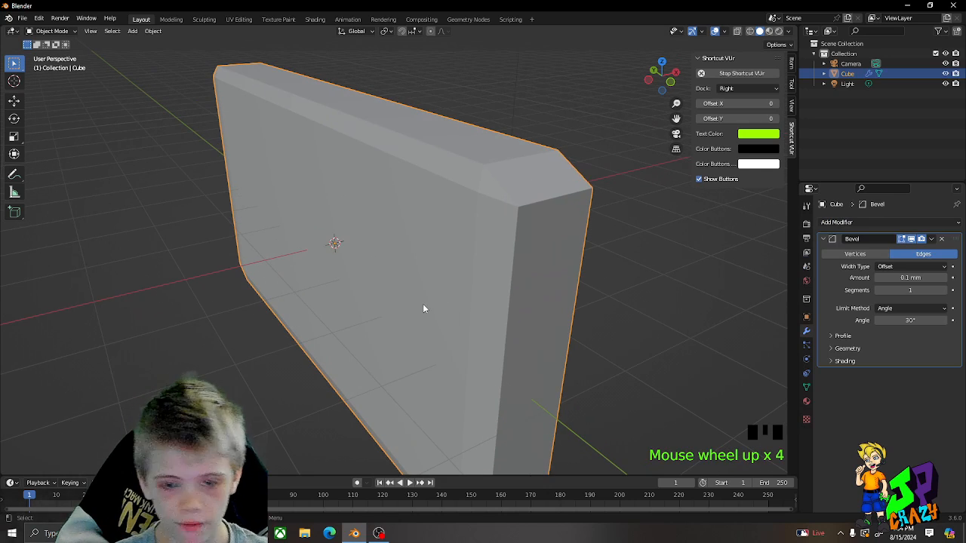
pyautogui.press('Tab')
pyautogui.click(402, 318)
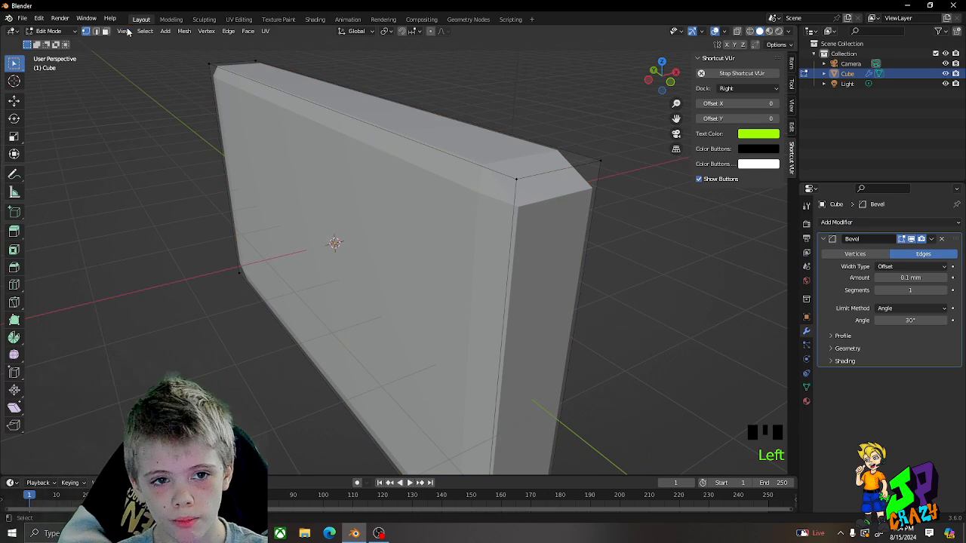
pyautogui.click(106, 32)
pyautogui.click(458, 234)
pyautogui.press('g')
pyautogui.moveTo(457, 235); pyautogui.dragTo(419, 245, button='middle')
pyautogui.rightClick(539, 270)
# Extrude the large face slightly outward and scale it up to about 1.02
pyautogui.press('e')
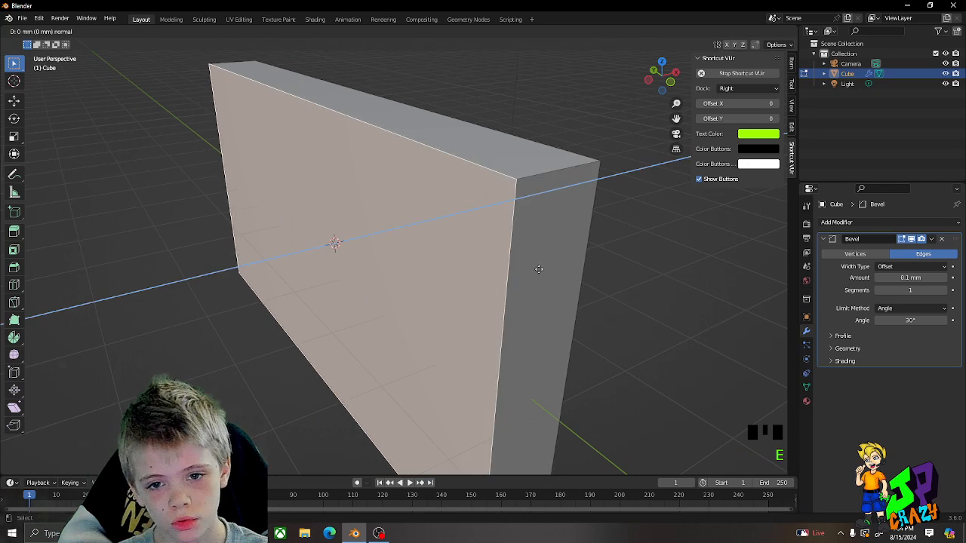
pyautogui.moveTo(539, 269); pyautogui.dragTo(516, 272, button='middle')
pyautogui.click(515, 271)
pyautogui.press('s')
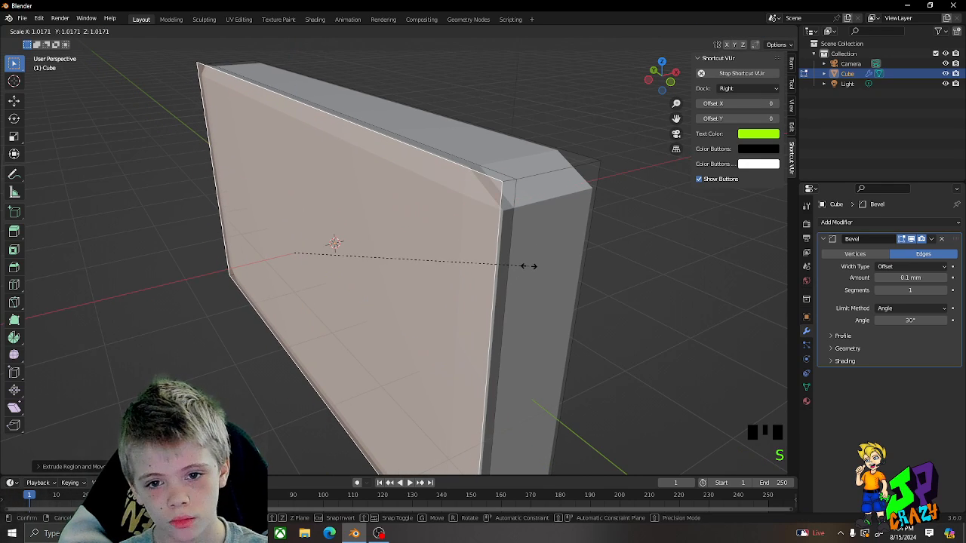
pyautogui.click(529, 265)
# Try moving the extruded face along the global X and Y axes, cancelling each move
pyautogui.scroll(-1, 519, 267)
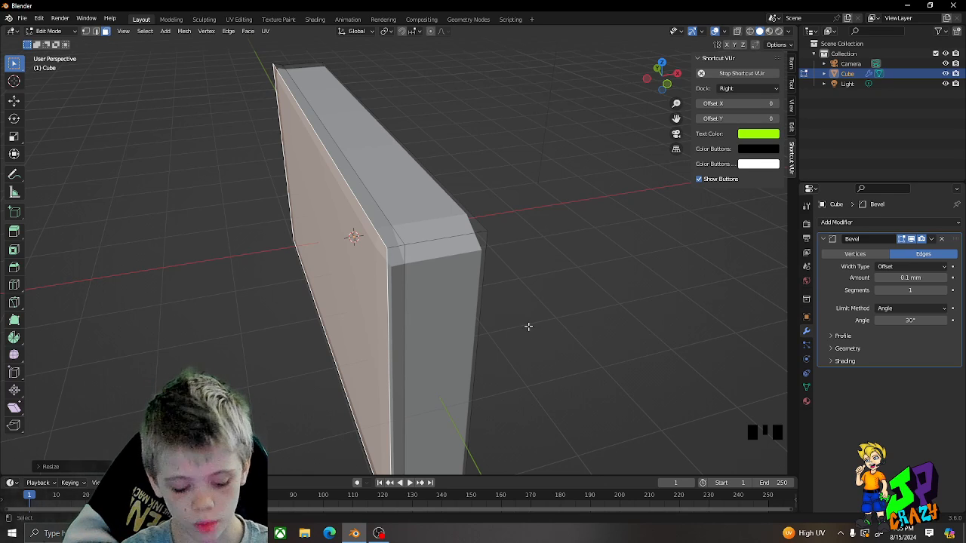
pyautogui.press('g')
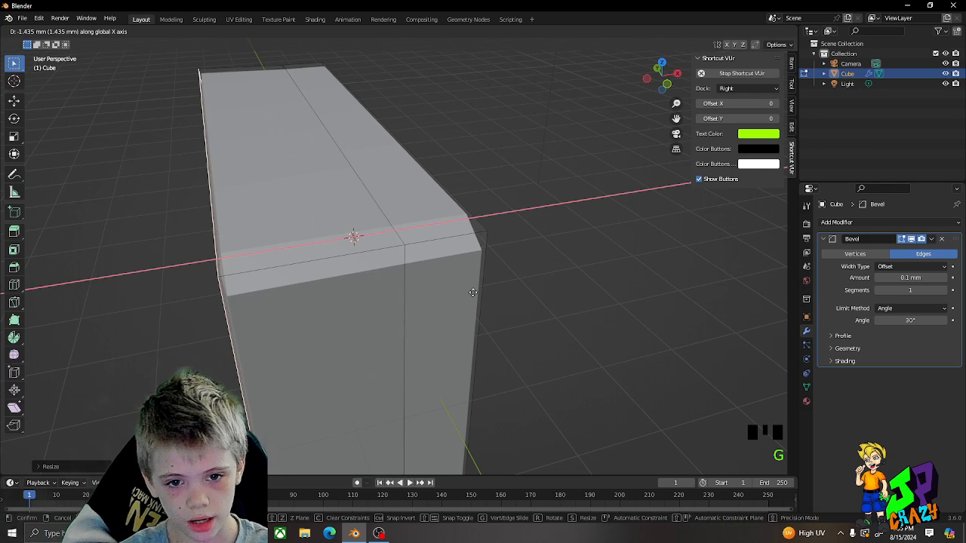
pyautogui.rightClick(473, 292)
pyautogui.press('g')
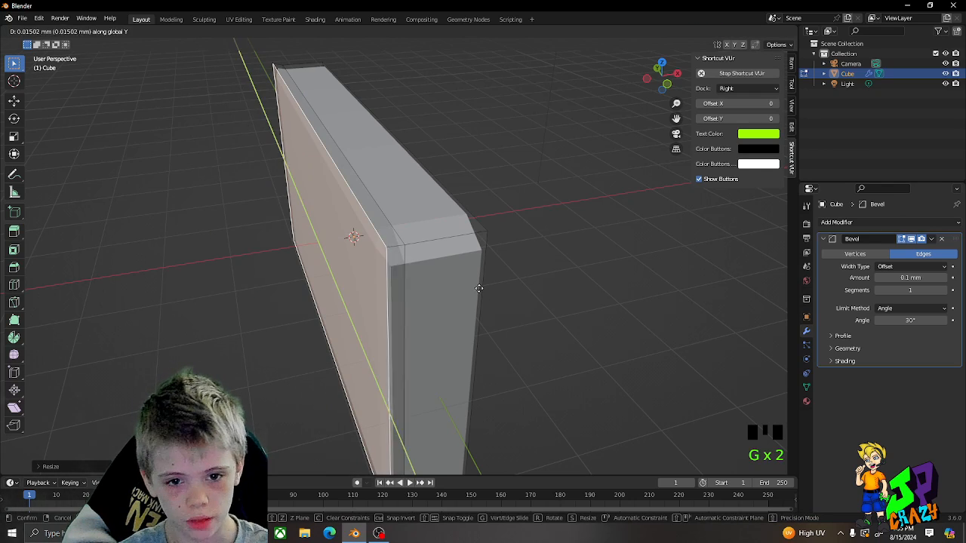
pyautogui.press('g')
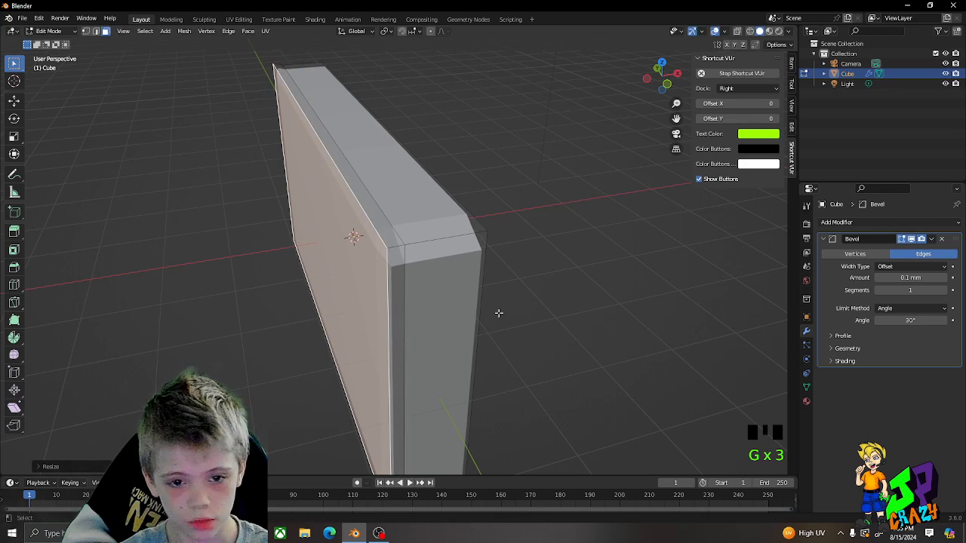
pyautogui.press('g')
pyautogui.press('x')
pyautogui.rightClick(653, 344)
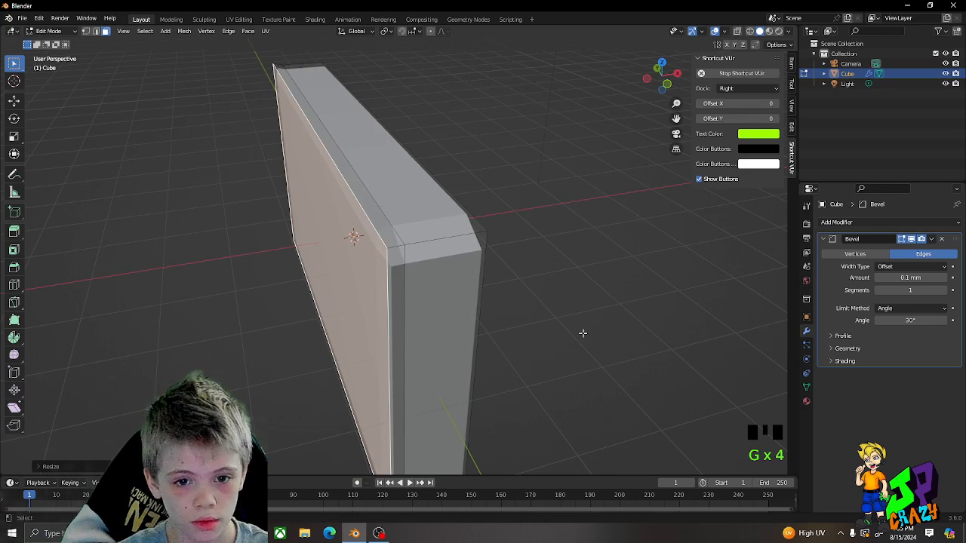
pyautogui.press('x')
# Move the extruded face inward along the global X axis to hollow the slab and scale it to about 0.92
pyautogui.moveTo(515, 334); pyautogui.dragTo(524, 319, button='middle')
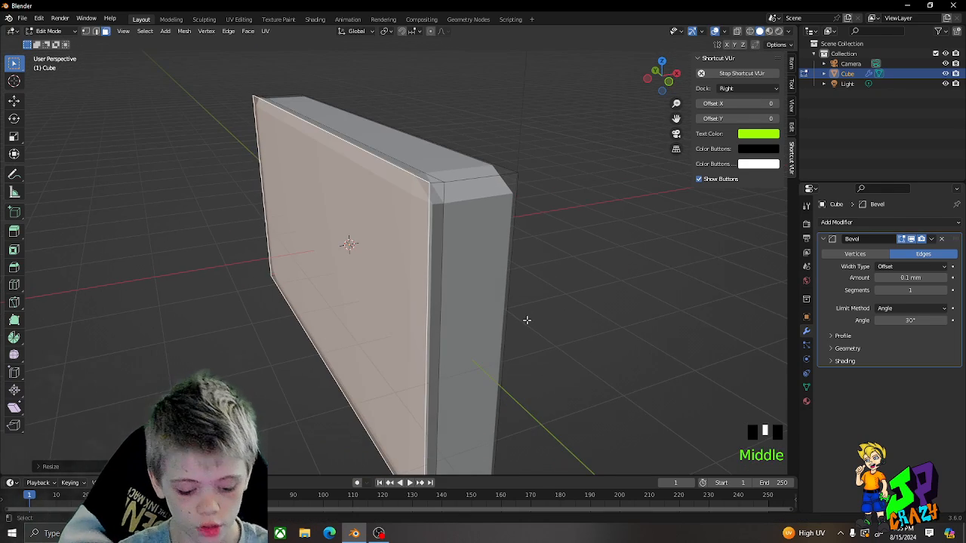
pyautogui.press('g')
pyautogui.press('x')
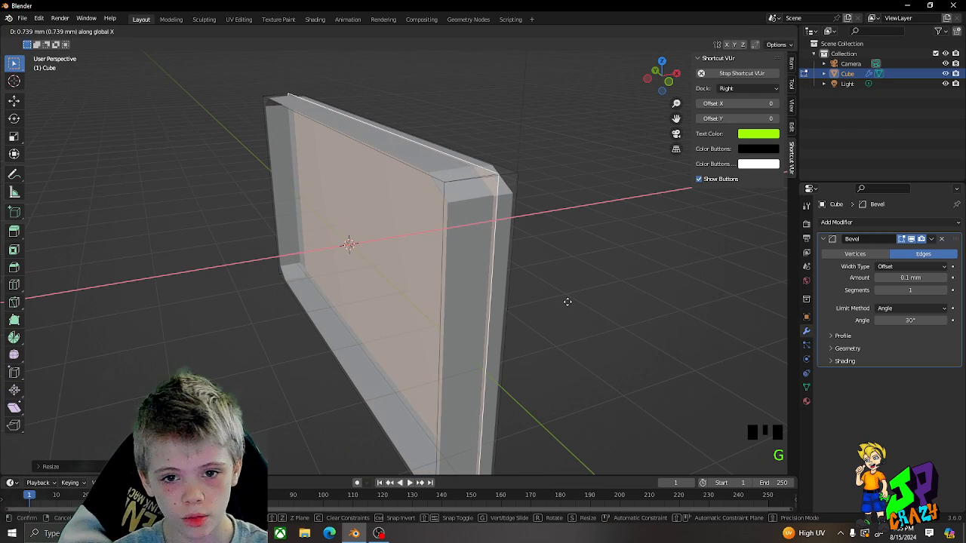
pyautogui.click(573, 299)
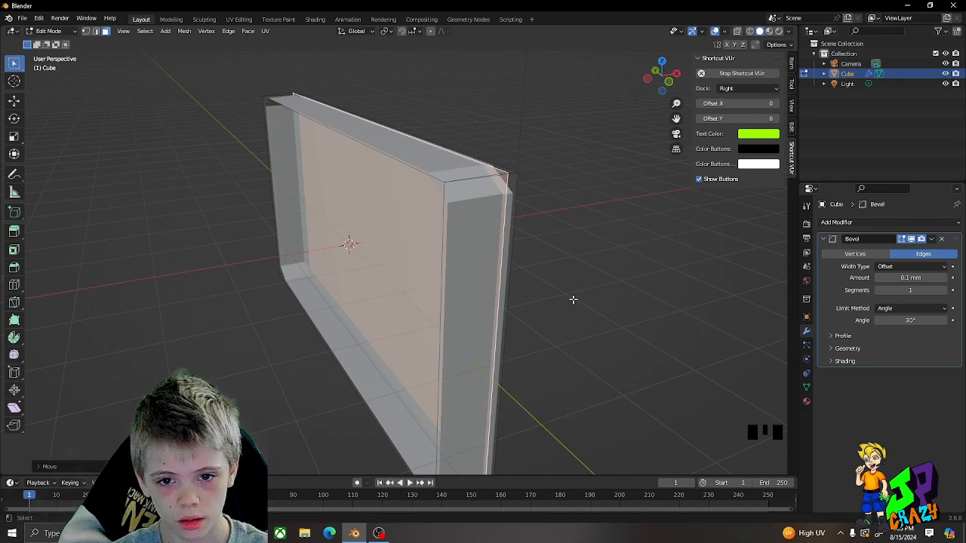
pyautogui.press('s')
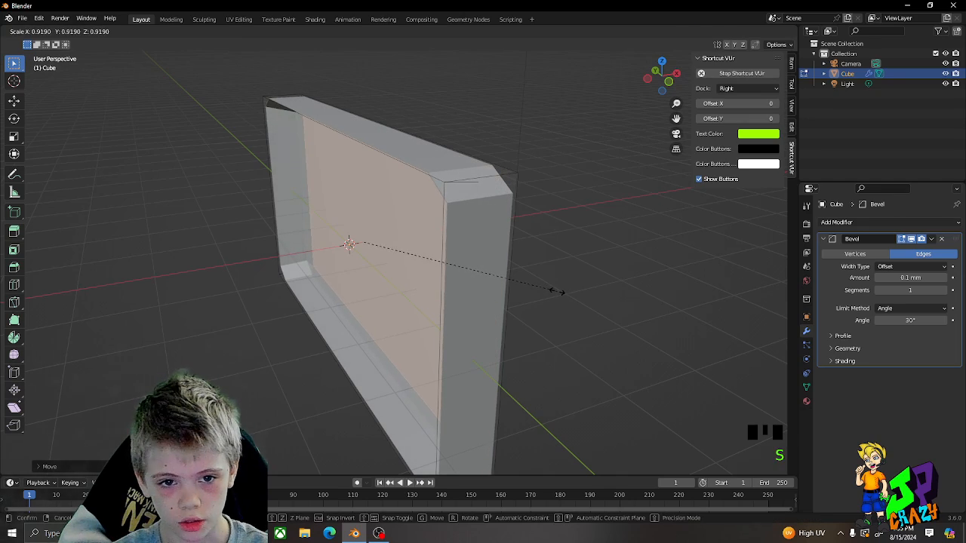
pyautogui.click(558, 290)
# Move the recessed face back outward by about 0.73 mm along the global X axis
pyautogui.moveTo(558, 290)
pyautogui.mouseDown(button='middle')
pyautogui.moveTo(692, 267)
pyautogui.moveTo(534, 272)
pyautogui.moveTo(555, 283)
pyautogui.mouseUp(button='middle')
pyautogui.press('g')
pyautogui.press('x')
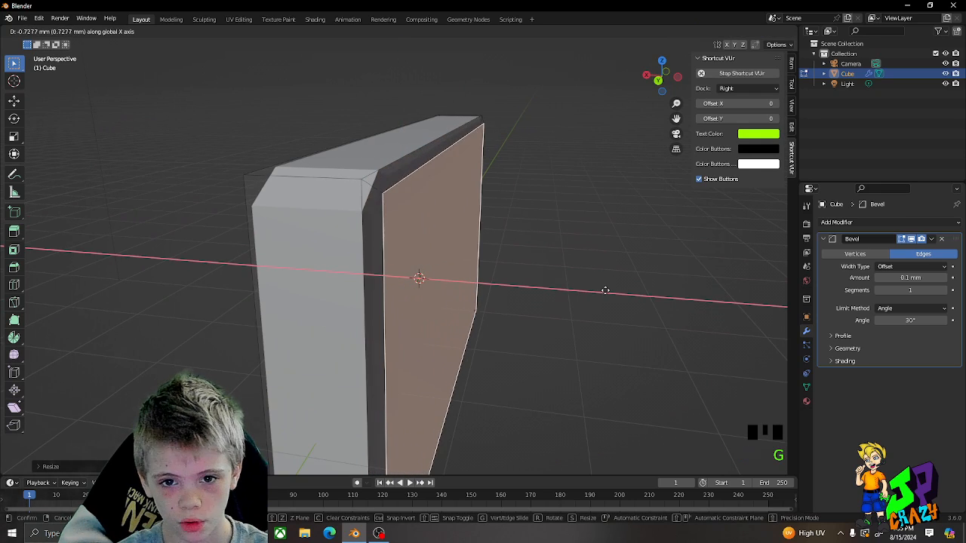
pyautogui.click(606, 286)
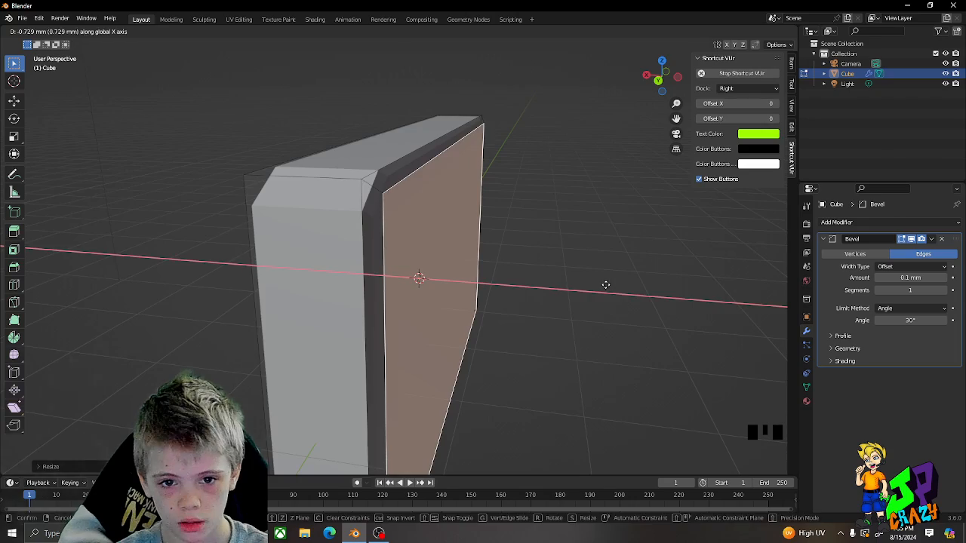
# Readjust the broad face's position along the global X axis and return to Object Mode
pyautogui.press('Tab')
pyautogui.moveTo(606, 286); pyautogui.dragTo(384, 300, button='middle')
pyautogui.press('Tab')
pyautogui.press('g')
pyautogui.press('x')
pyautogui.click(407, 286)
pyautogui.press('Tab')
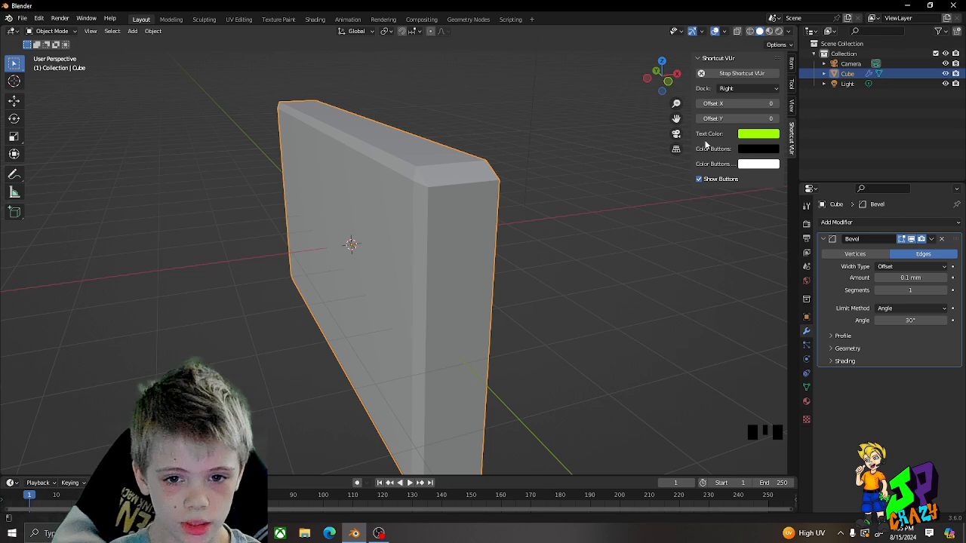
pyautogui.scroll(-6, 543, 233)
pyautogui.scroll(4, 528, 239)
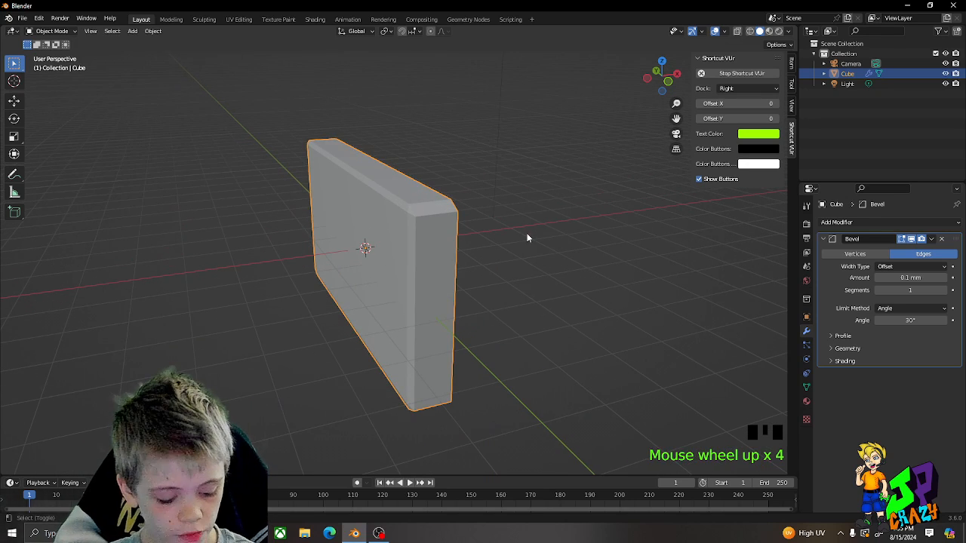
# Duplicate the beveled slab and move the copy slightly out from its broad face
pyautogui.hotkey('shift', 'd')
pyautogui.rightClick(511, 245)
pyautogui.moveTo(510, 245); pyautogui.dragTo(504, 253, button='middle')
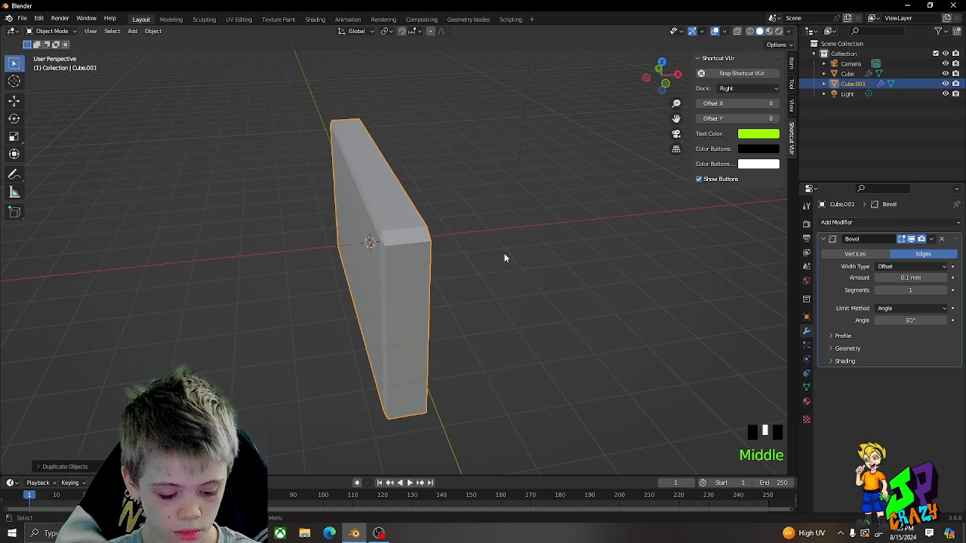
pyautogui.press('g')
pyautogui.click(489, 261)
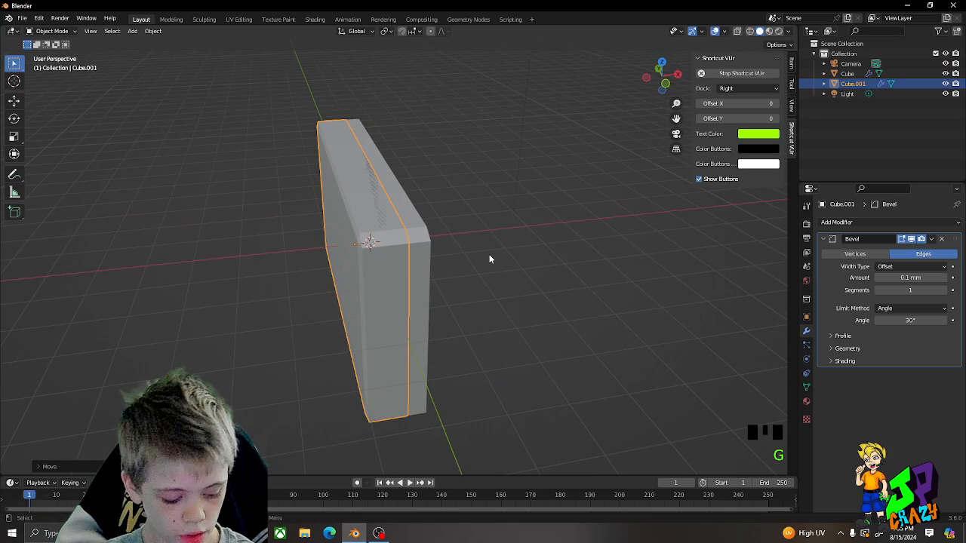
# Scale the duplicated slab uniformly to about 0.94
pyautogui.hotkey('shift', 'a')
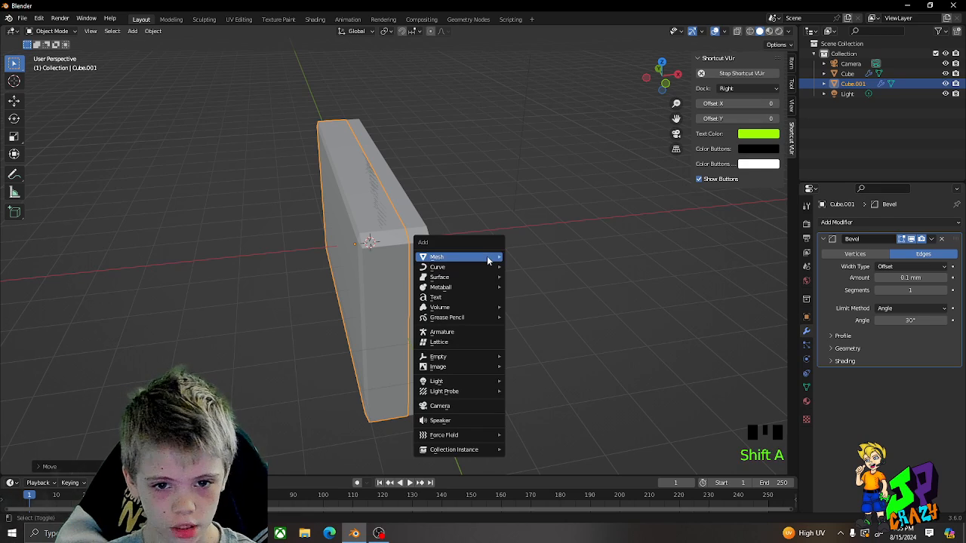
pyautogui.press('s')
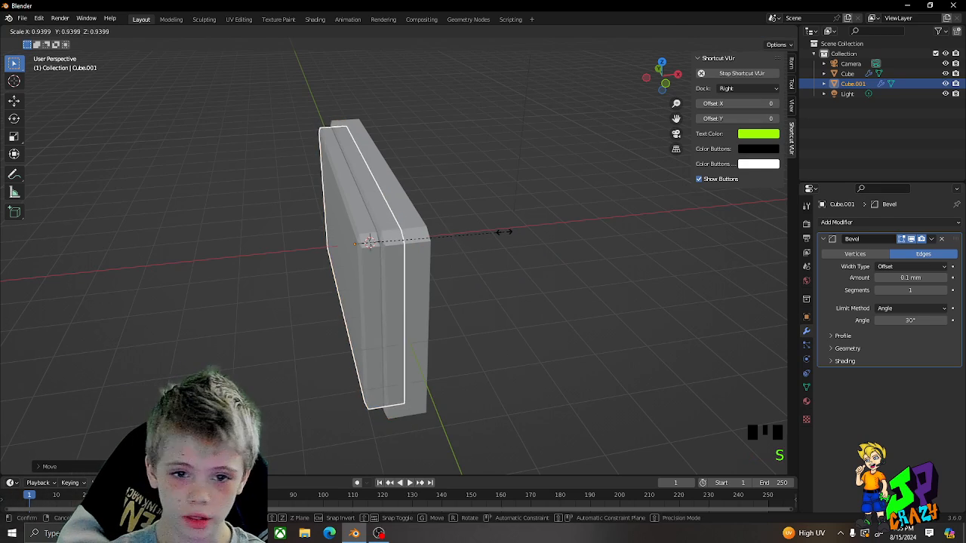
pyautogui.click(506, 231)
# Stretch the duplicated slab along the Z axis and make it thinner along the X axis
pyautogui.moveTo(505, 230)
pyautogui.mouseDown(button='middle')
pyautogui.moveTo(587, 214)
pyautogui.moveTo(570, 241)
pyautogui.moveTo(542, 231)
pyautogui.moveTo(521, 240)
pyautogui.mouseUp(button='middle')
pyautogui.press('s')
pyautogui.press('z')
pyautogui.click(580, 221)
pyautogui.press('s')
pyautogui.press('x')
pyautogui.click(412, 255)
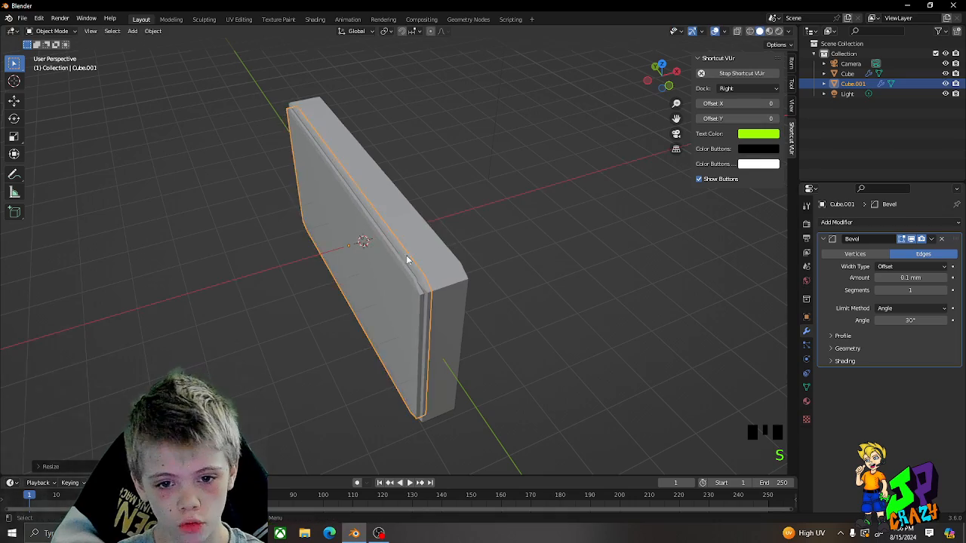
# Enlarge the duplicated panel slightly overall and thin it further along the X axis to fit the slab's face
pyautogui.moveTo(406, 255); pyautogui.dragTo(445, 244, button='middle')
pyautogui.press('s')
pyautogui.click(530, 219)
pyautogui.scroll(2, 443, 265)
pyautogui.press('s')
pyautogui.press('x')
pyautogui.click(432, 251)
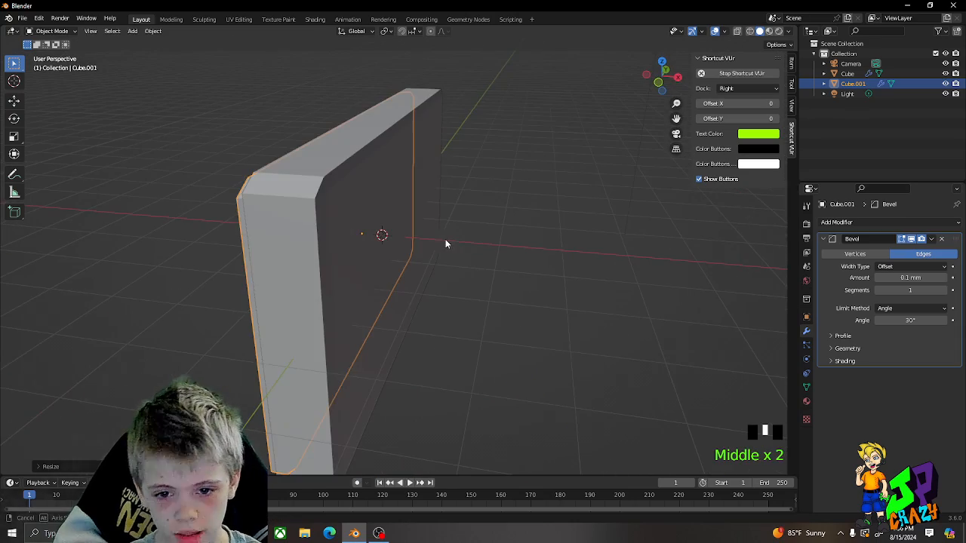
# Select the original slab and switch the viewport to Material Preview shading
pyautogui.click(279, 212)
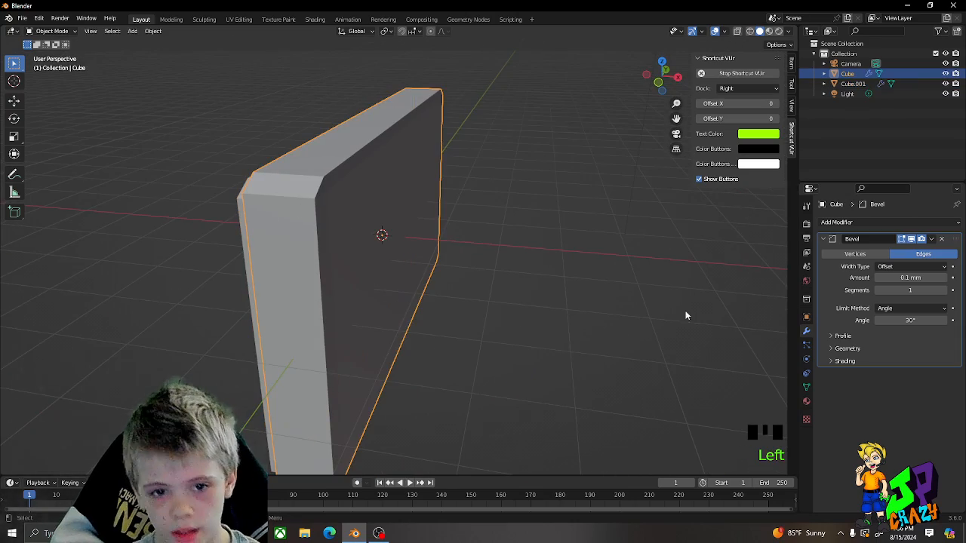
pyautogui.click(768, 32)
pyautogui.rightClick(495, 245)
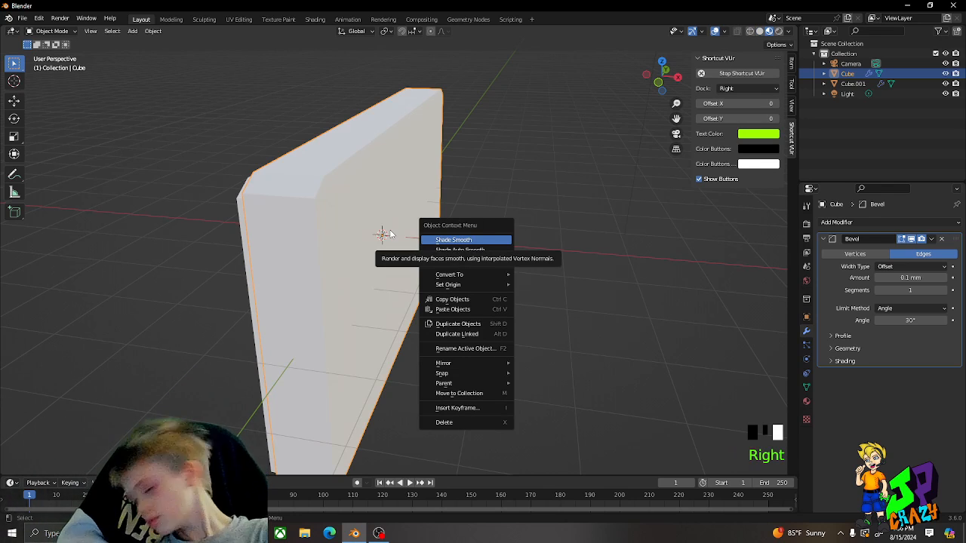
pyautogui.click(209, 222)
pyautogui.moveTo(198, 222); pyautogui.dragTo(254, 239, button='middle')
pyautogui.click(471, 188)
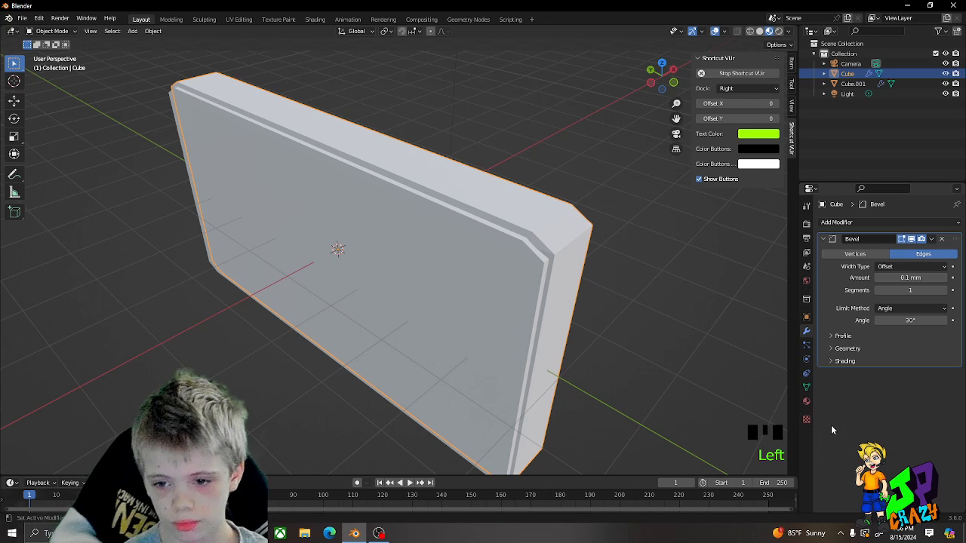
# Darken the base color of the slab's material to near black
pyautogui.click(806, 400)
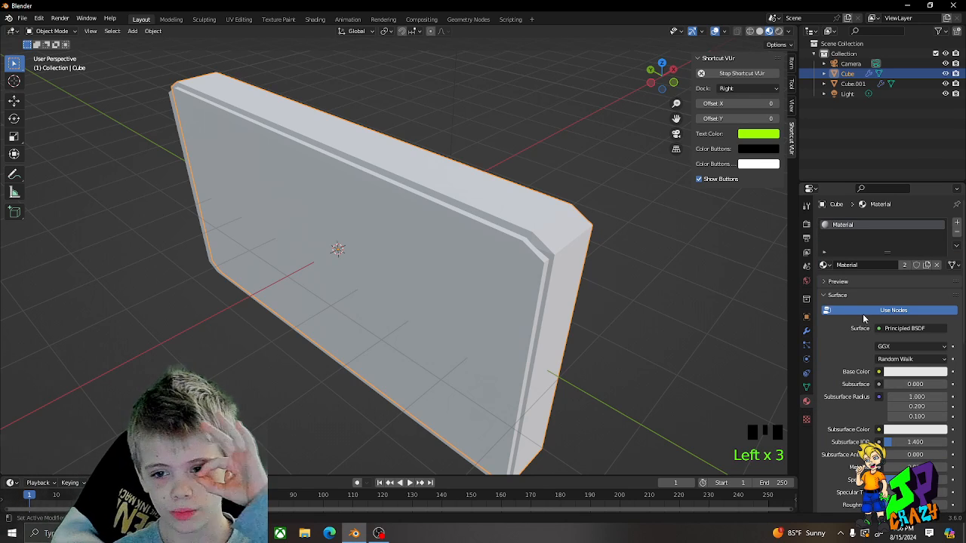
pyautogui.click(914, 372)
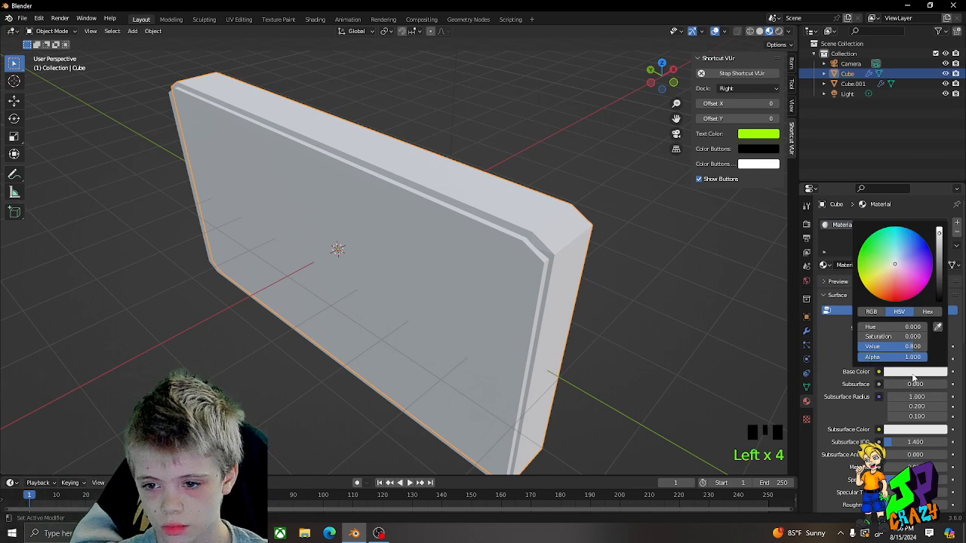
pyautogui.click(915, 372)
pyautogui.moveTo(938, 287)
pyautogui.mouseDown()
pyautogui.moveTo(938, 299)
pyautogui.moveTo(938, 281)
pyautogui.mouseUp()
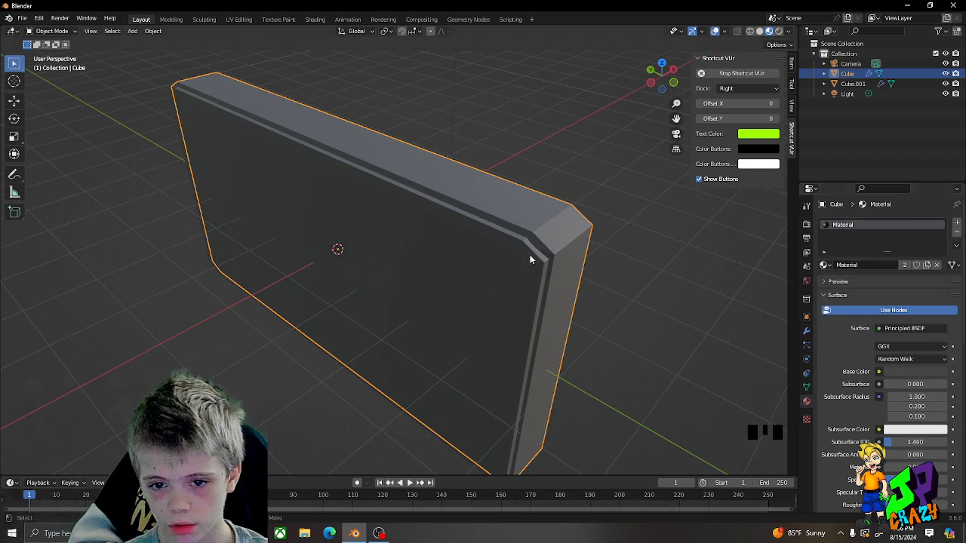
pyautogui.click(468, 262)
pyautogui.click(555, 225)
# Brighten the shared material's base color back to near white
pyautogui.click(824, 265)
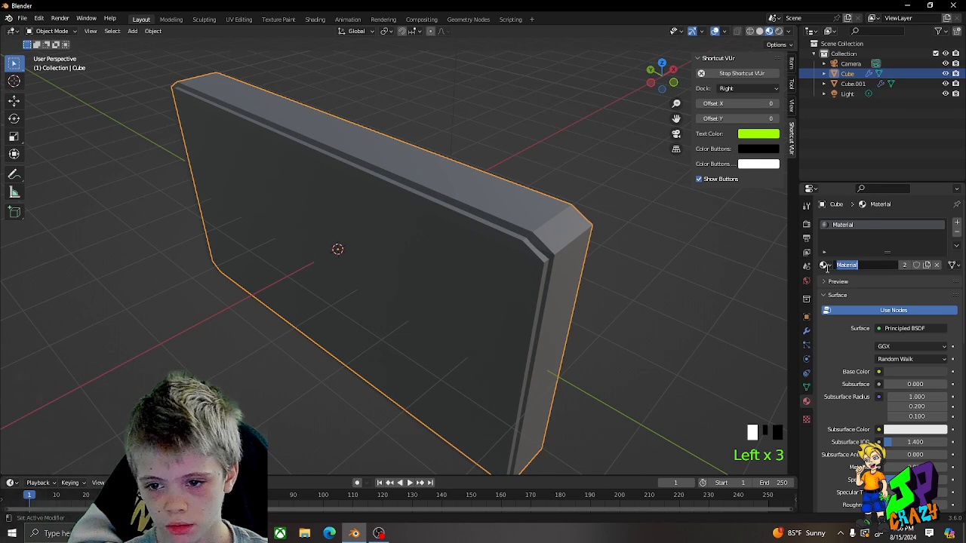
pyautogui.click(824, 264)
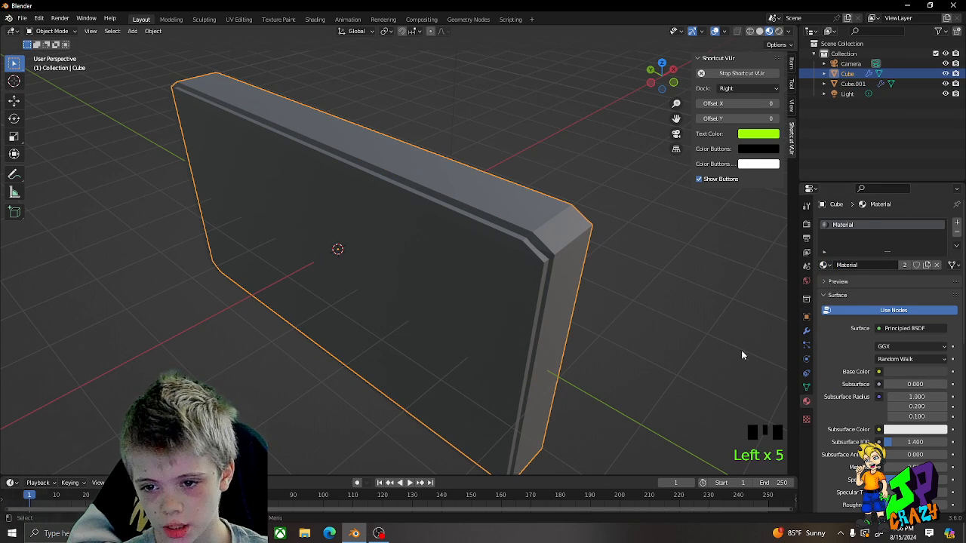
pyautogui.click(916, 371)
pyautogui.moveTo(939, 295); pyautogui.dragTo(938, 224)
pyautogui.click(708, 232)
# Replace the slab's shared material with a new one and darken its base color to a value of about 0.073
pyautogui.click(937, 267)
pyautogui.click(929, 265)
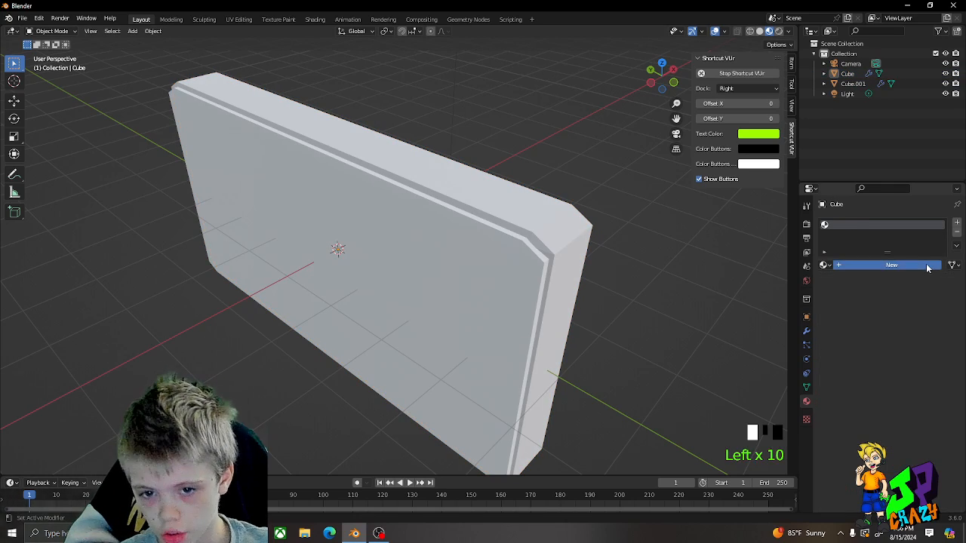
pyautogui.click(588, 246)
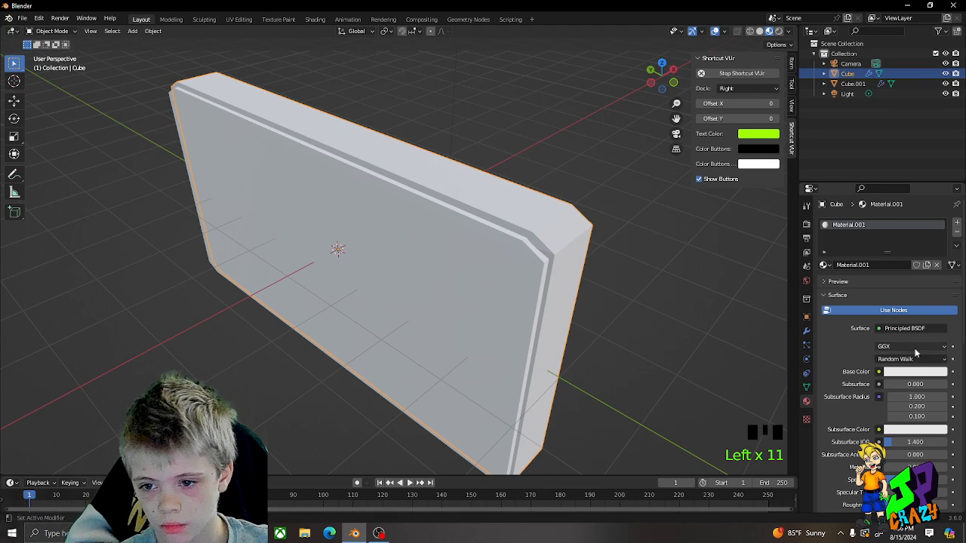
pyautogui.click(916, 371)
pyautogui.moveTo(939, 292); pyautogui.dragTo(939, 300)
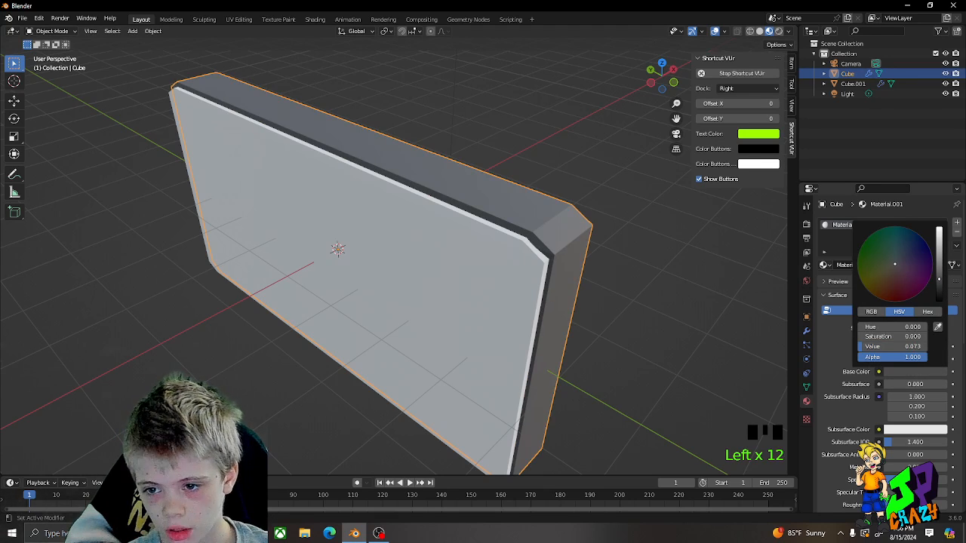
# Unlink the dark material from the slab and reassign Material.001 to it
pyautogui.click(508, 276)
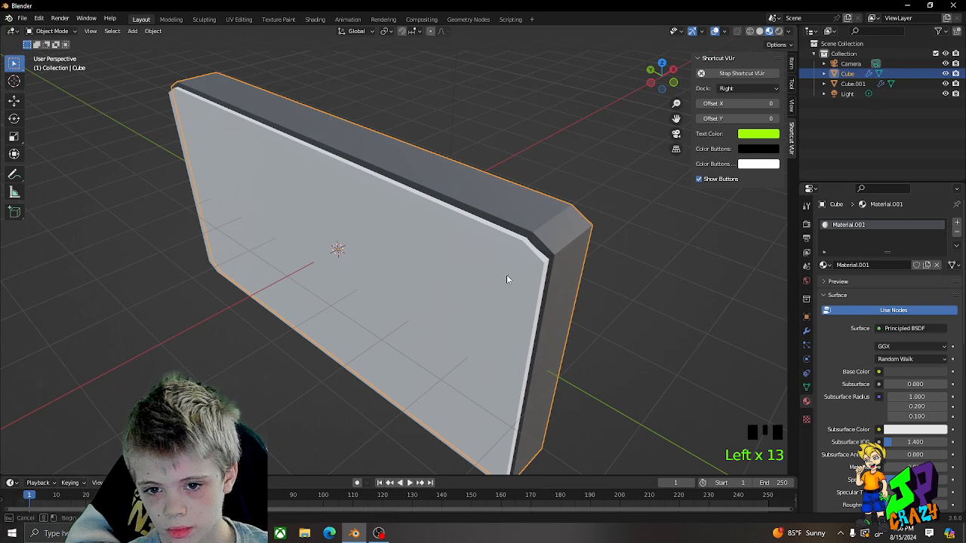
pyautogui.click(822, 266)
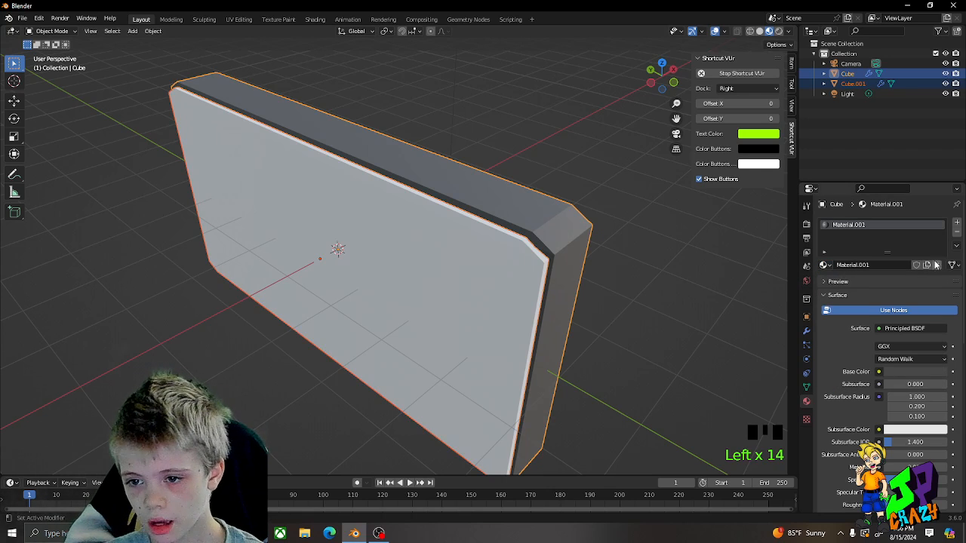
pyautogui.click(935, 264)
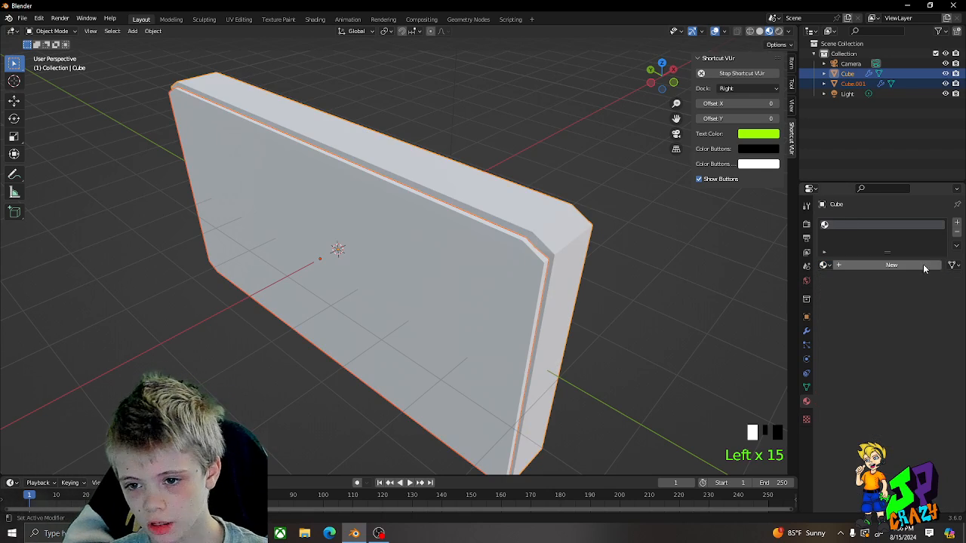
pyautogui.click(560, 257)
pyautogui.click(590, 241)
pyautogui.click(824, 265)
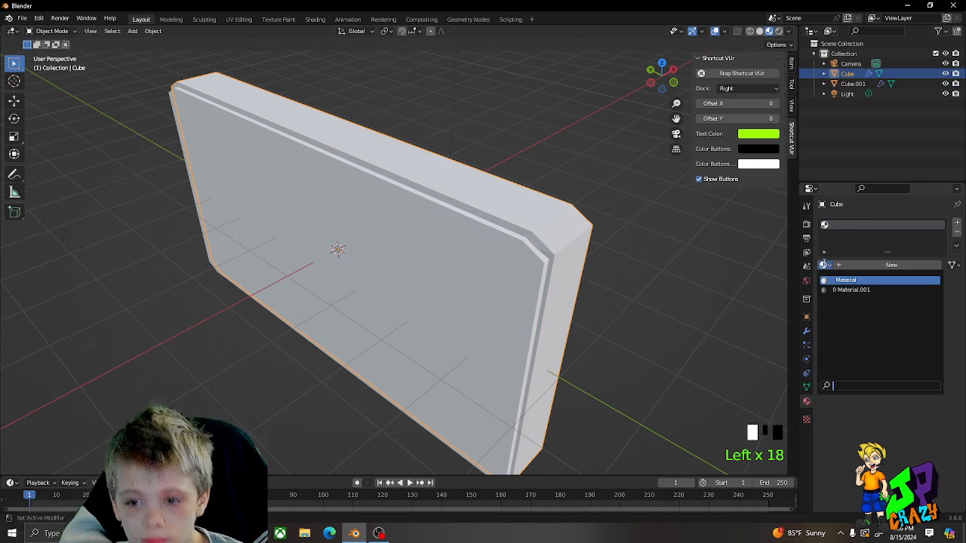
pyautogui.click(894, 283)
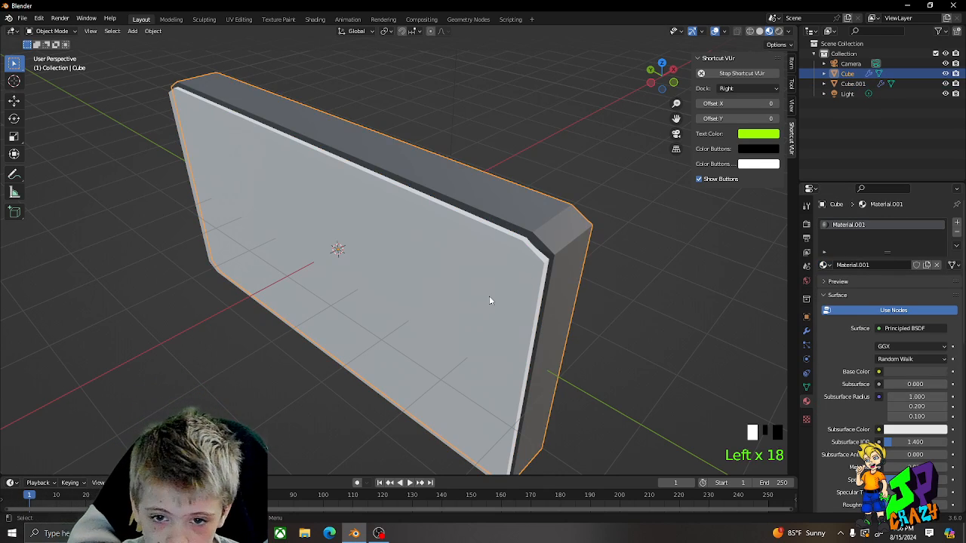
# Replace the front panel's material with a new one and set its Transmission to about 0.795
pyautogui.click(937, 264)
pyautogui.click(912, 266)
pyautogui.click(906, 373)
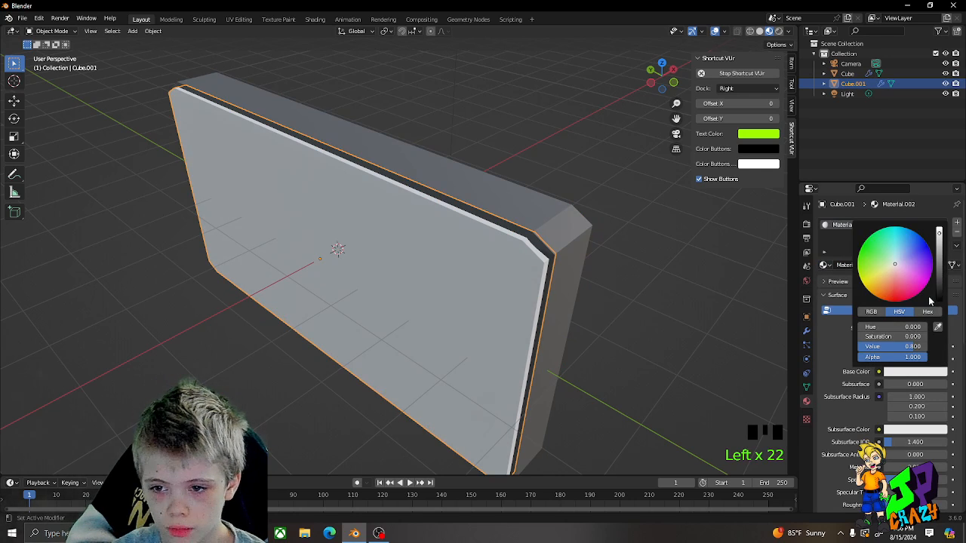
pyautogui.scroll(-13, 875, 392)
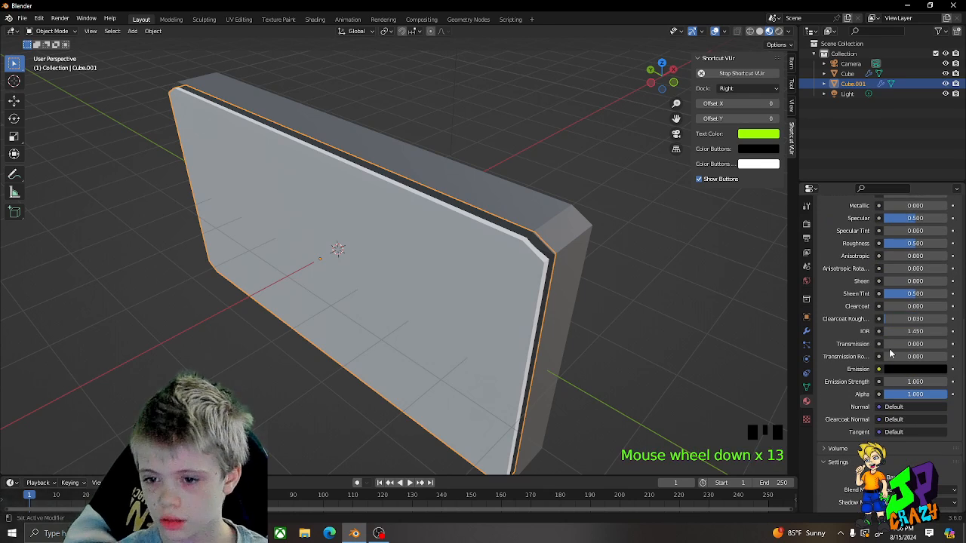
pyautogui.moveTo(886, 345); pyautogui.dragTo(933, 345)
# Set the panel material's Metallic to about 0.071 and its Roughness to about 0.016
pyautogui.scroll(2, 921, 313)
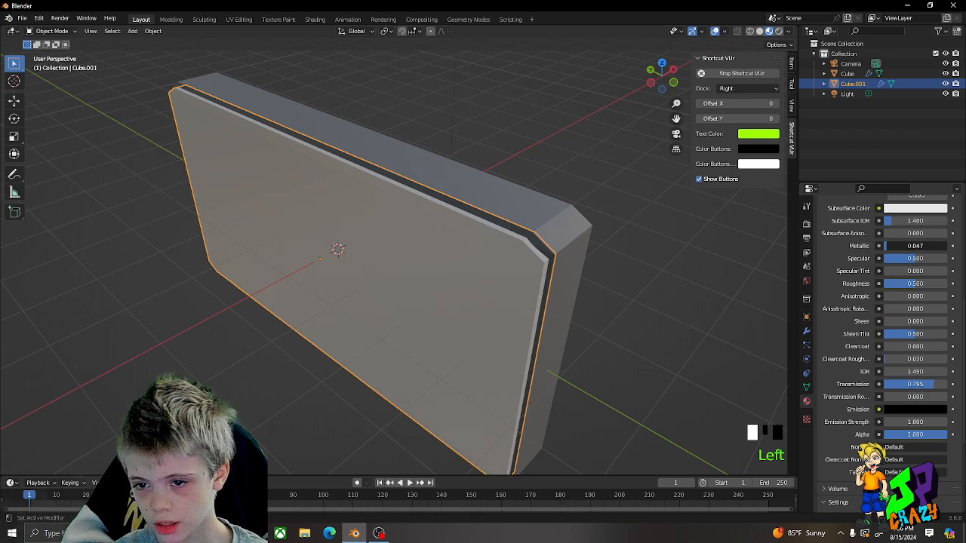
pyautogui.moveTo(916, 245); pyautogui.dragTo(917, 245)
pyautogui.moveTo(916, 284)
pyautogui.mouseDown()
pyautogui.moveTo(860, 287)
pyautogui.moveTo(898, 284)
pyautogui.mouseUp()
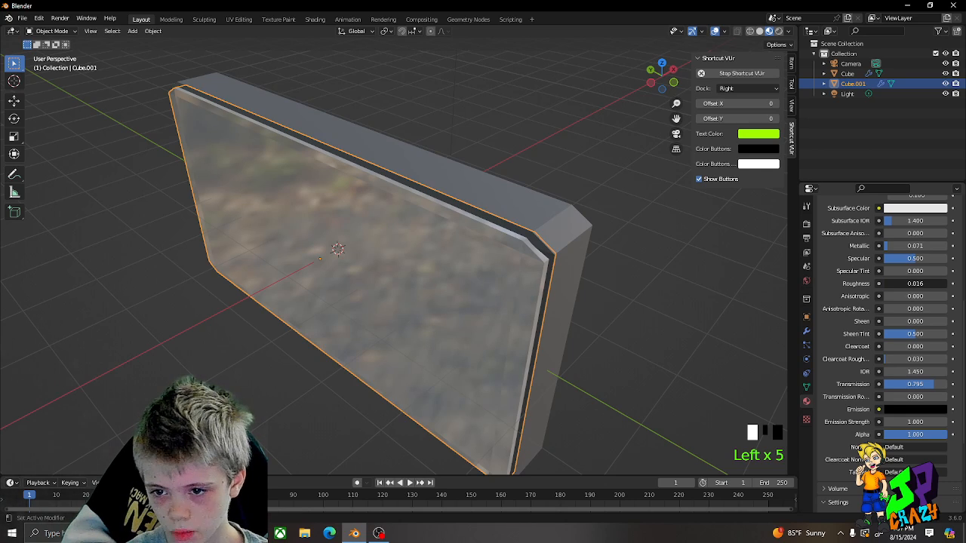
# Change the panel material's surface shader to Glossy BSDF
pyautogui.scroll(4, 885, 266)
pyautogui.scroll(3, 909, 235)
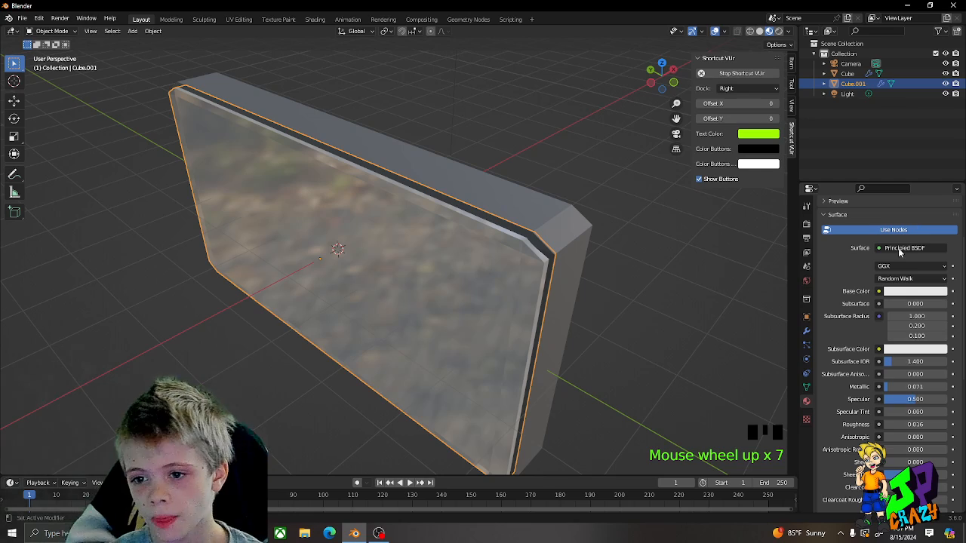
pyautogui.click(900, 250)
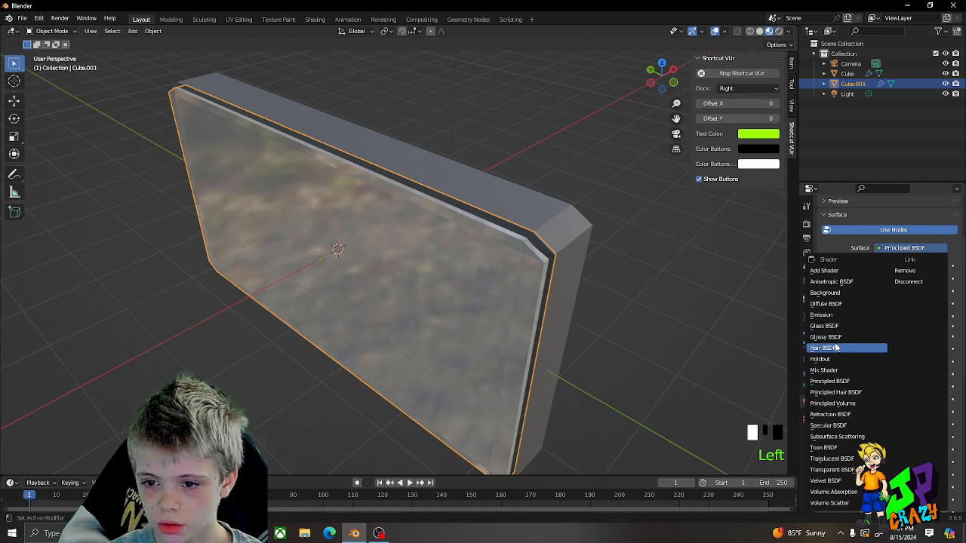
pyautogui.click(823, 337)
pyautogui.moveTo(755, 344); pyautogui.dragTo(683, 309, button='middle')
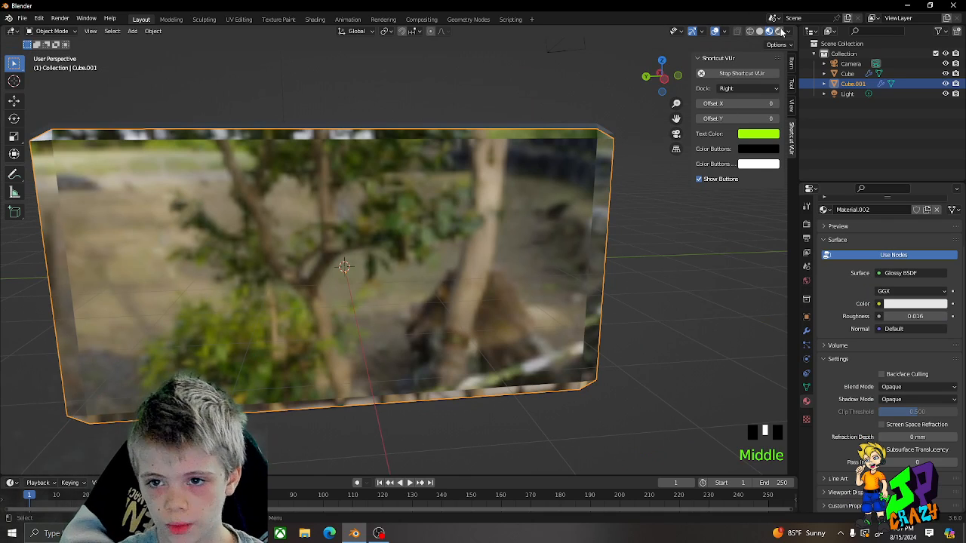
# Switch the viewport to Rendered shading and set the render engine to Cycles
pyautogui.click(780, 32)
pyautogui.click(805, 226)
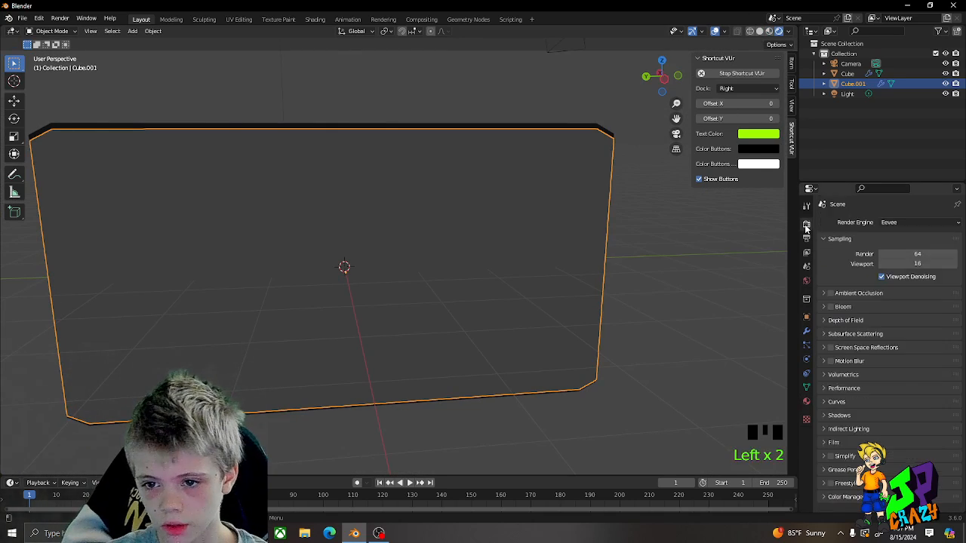
pyautogui.click(897, 221)
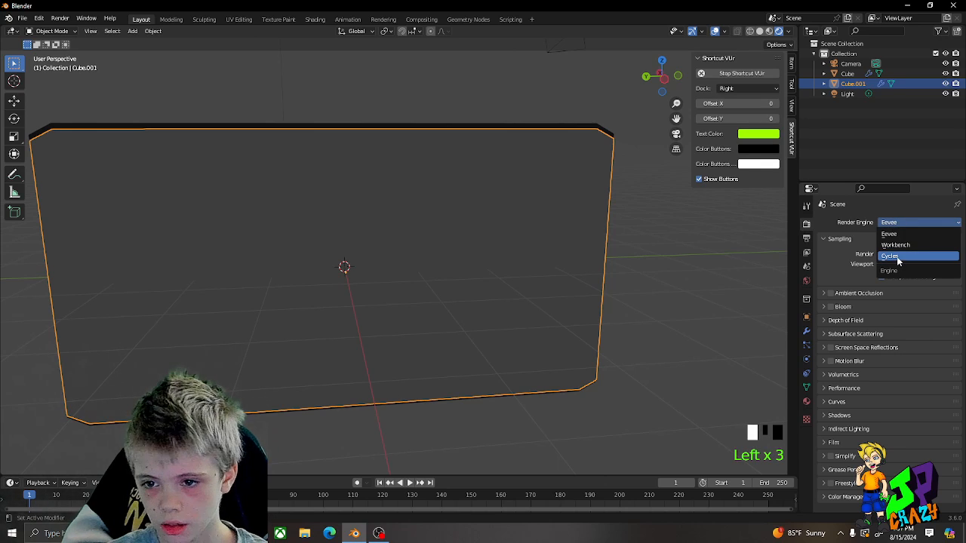
pyautogui.click(898, 257)
# Deselect the panel and add a new cube to the scene
pyautogui.scroll(3, 627, 242)
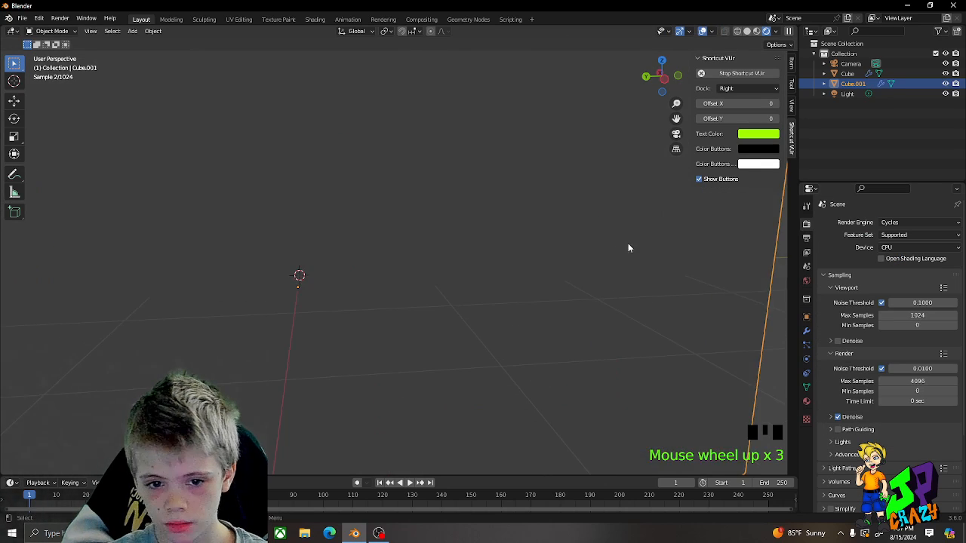
pyautogui.moveTo(628, 243); pyautogui.dragTo(700, 298, button='middle')
pyautogui.scroll(-3, 645, 276)
pyautogui.click(645, 275)
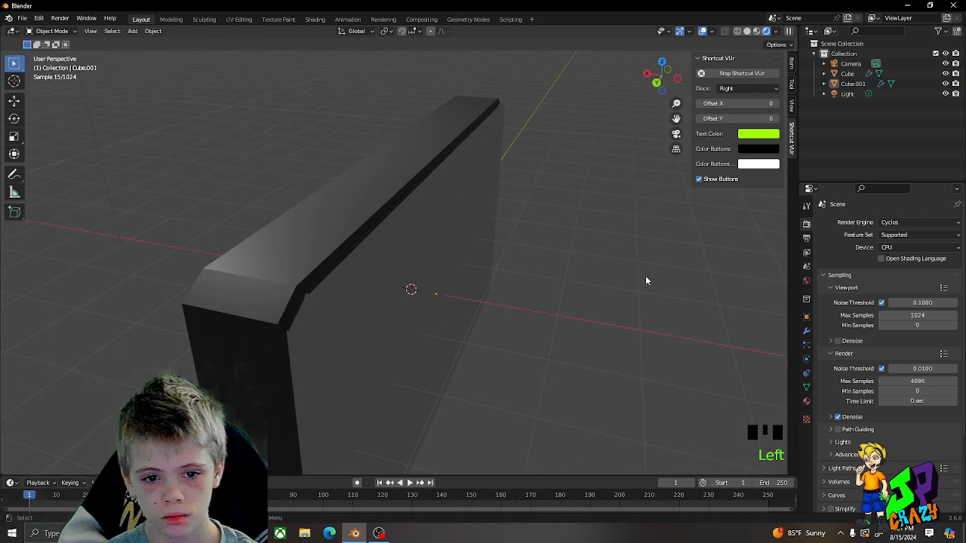
pyautogui.hotkey('shift', 'a')
pyautogui.moveTo(645, 277)
pyautogui.click(684, 287)
# Move the new cube along the global X axis in front of the glossy panel and scale it down
pyautogui.scroll(-3, 564, 299)
pyautogui.press('g')
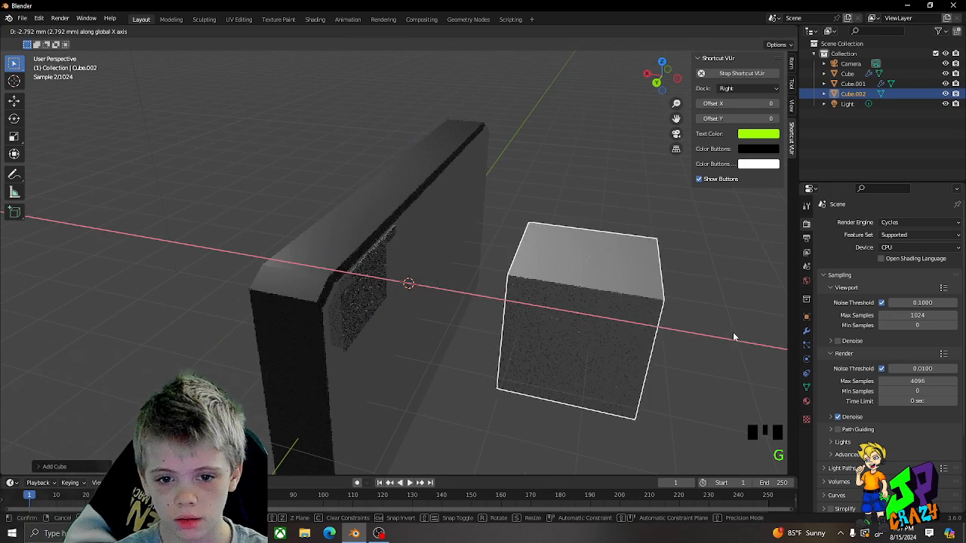
pyautogui.press('s')
pyautogui.click(664, 325)
pyautogui.moveTo(664, 325); pyautogui.dragTo(421, 286, button='middle')
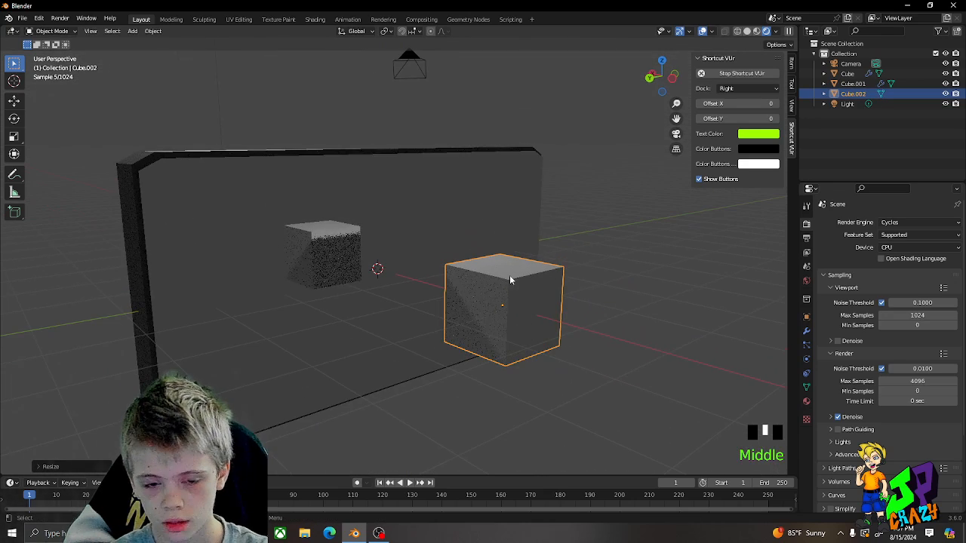
# Darken the glossy panel material's color to near-black, with an HSV value of about 0.012
pyautogui.click(421, 287)
pyautogui.click(801, 400)
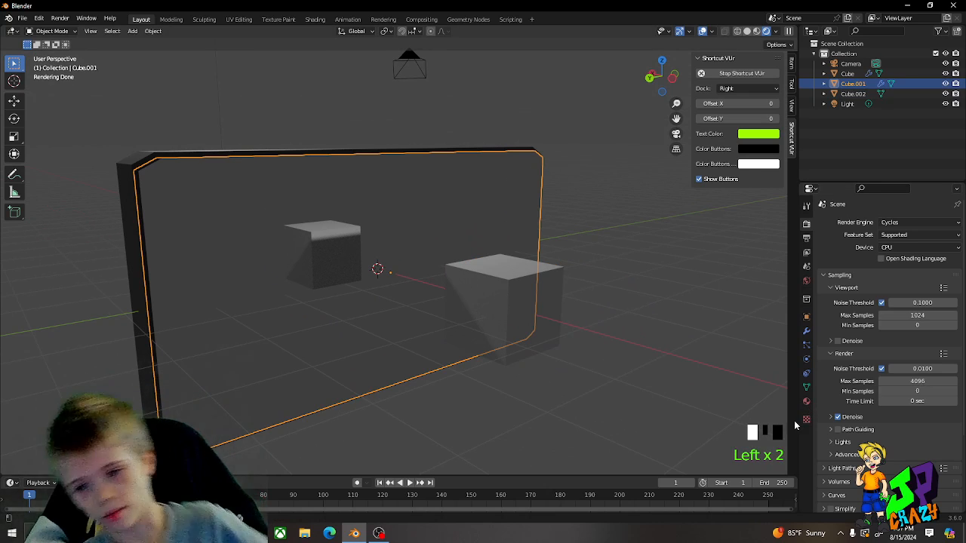
pyautogui.click(804, 403)
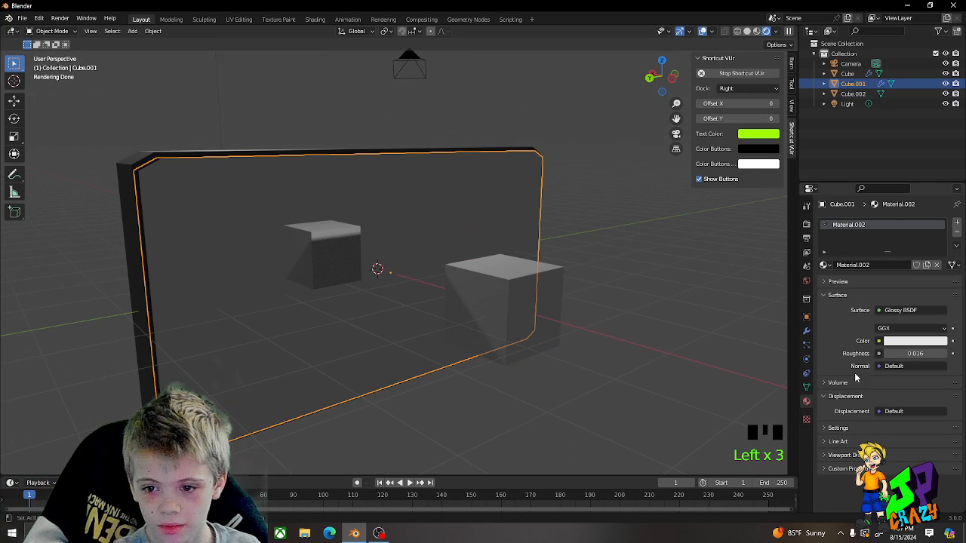
pyautogui.click(922, 343)
pyautogui.scroll(-10, 919, 317)
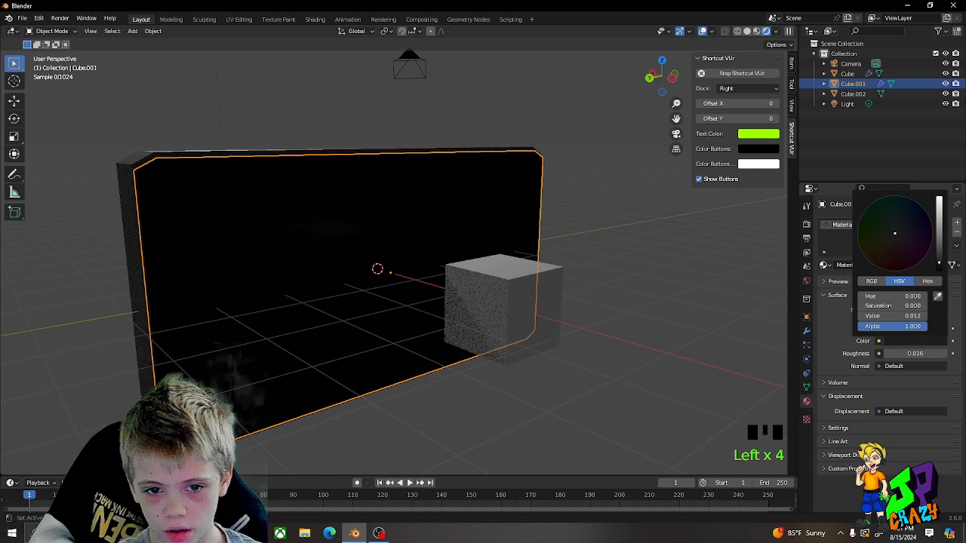
pyautogui.scroll(-1, 919, 316)
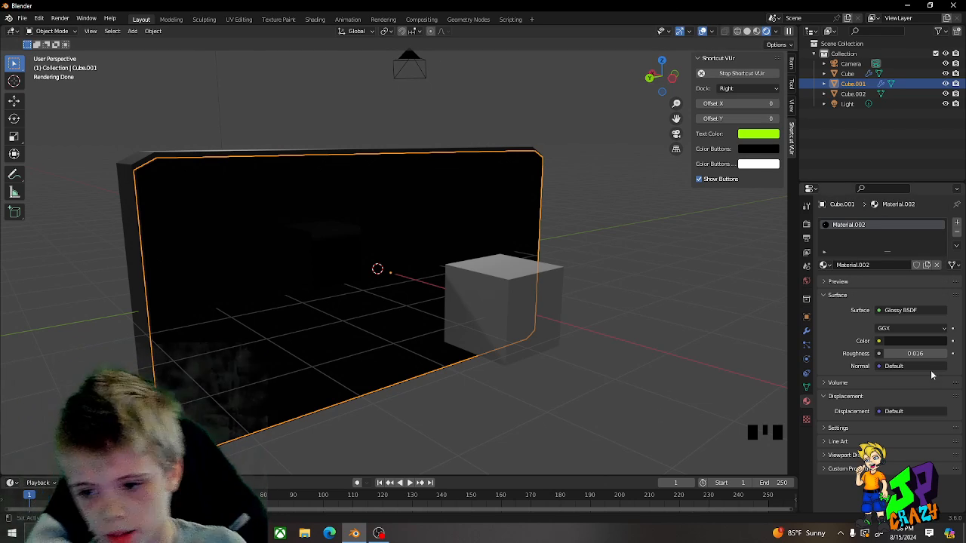
# Set the roughness of the panel's Glossy BSDF material to 0.110
pyautogui.moveTo(913, 361)
pyautogui.mouseDown()
pyautogui.moveTo(883, 360)
pyautogui.moveTo(917, 360)
pyautogui.mouseUp()
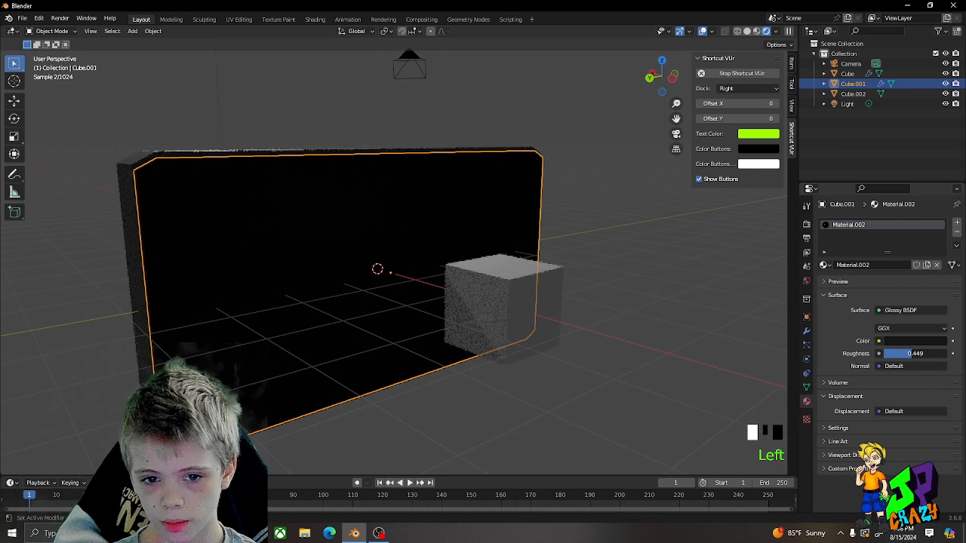
pyautogui.click(912, 341)
pyautogui.click(915, 353)
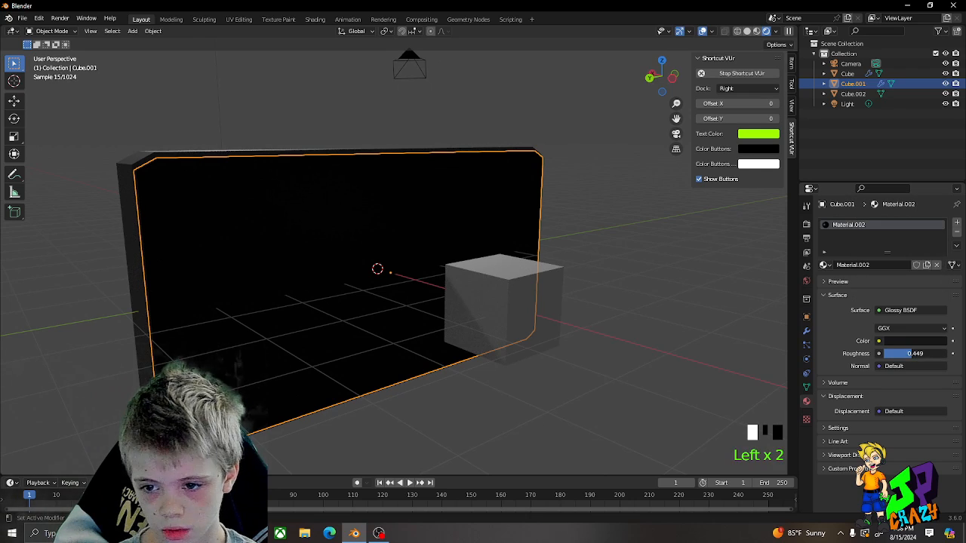
pyautogui.moveTo(915, 353); pyautogui.dragTo(889, 354)
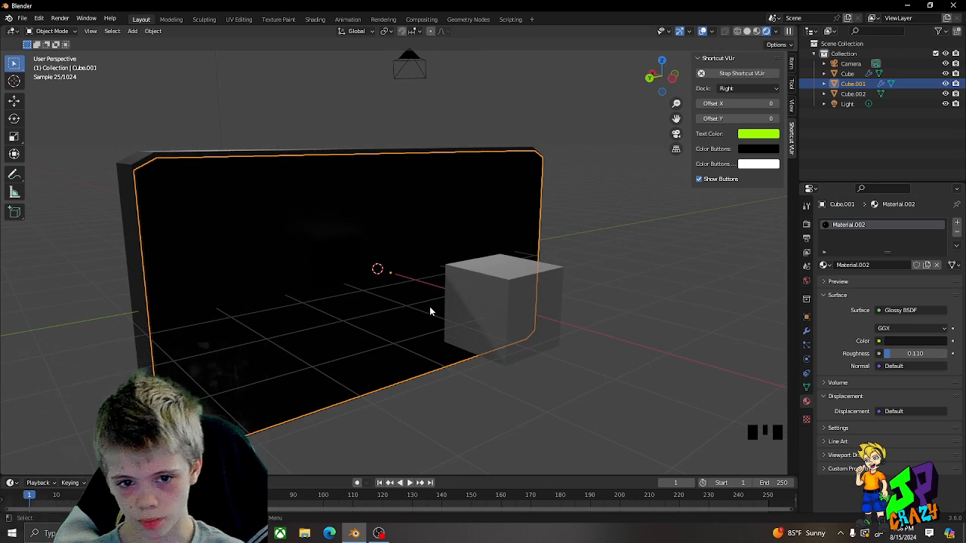
# Delete the test cube standing in front of the panel
pyautogui.moveTo(430, 311); pyautogui.dragTo(609, 331, button='middle')
pyautogui.click(555, 295)
pyautogui.press('Delete')
# Select both narrow end faces of the frame in Edit Mode and switch the viewport to Material Preview shading
pyautogui.click(385, 332)
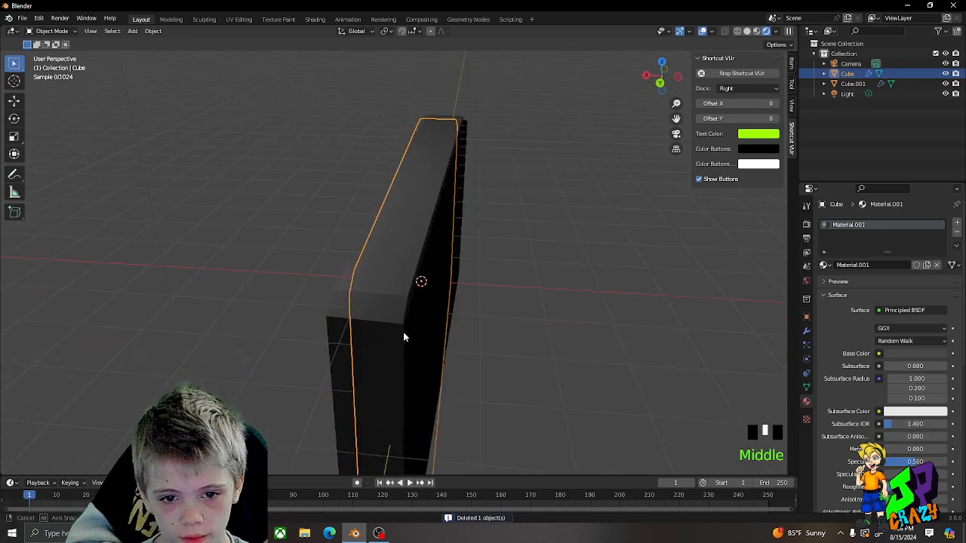
pyautogui.moveTo(403, 337); pyautogui.dragTo(435, 335, button='middle')
pyautogui.press('Tab')
pyautogui.click(436, 335)
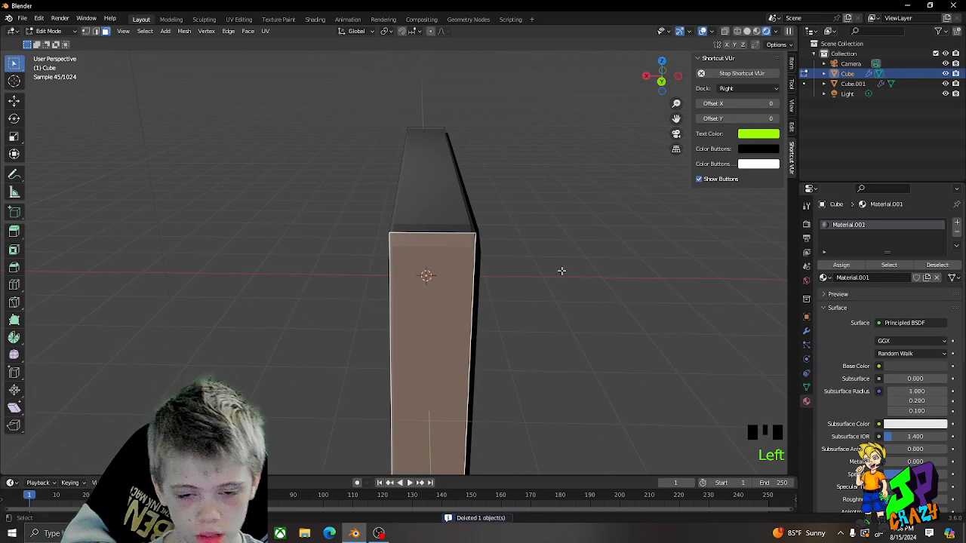
pyautogui.moveTo(560, 269); pyautogui.dragTo(481, 244, button='middle')
pyautogui.keyDown('shift'); pyautogui.click(515, 231); pyautogui.keyUp('shift')
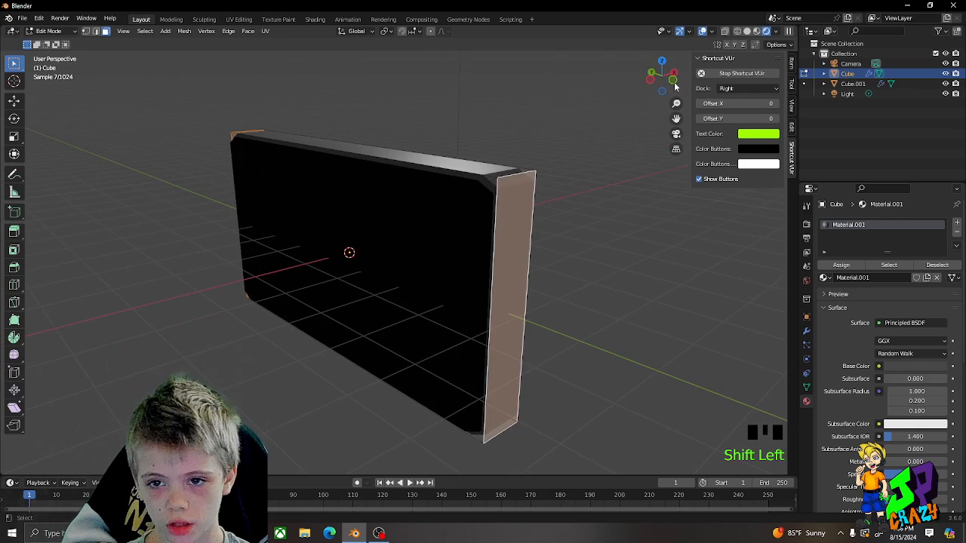
pyautogui.click(756, 31)
pyautogui.moveTo(657, 163)
pyautogui.mouseDown(button='middle')
pyautogui.moveTo(479, 270)
pyautogui.moveTo(490, 274)
pyautogui.moveTo(511, 170)
pyautogui.mouseUp(button='middle')
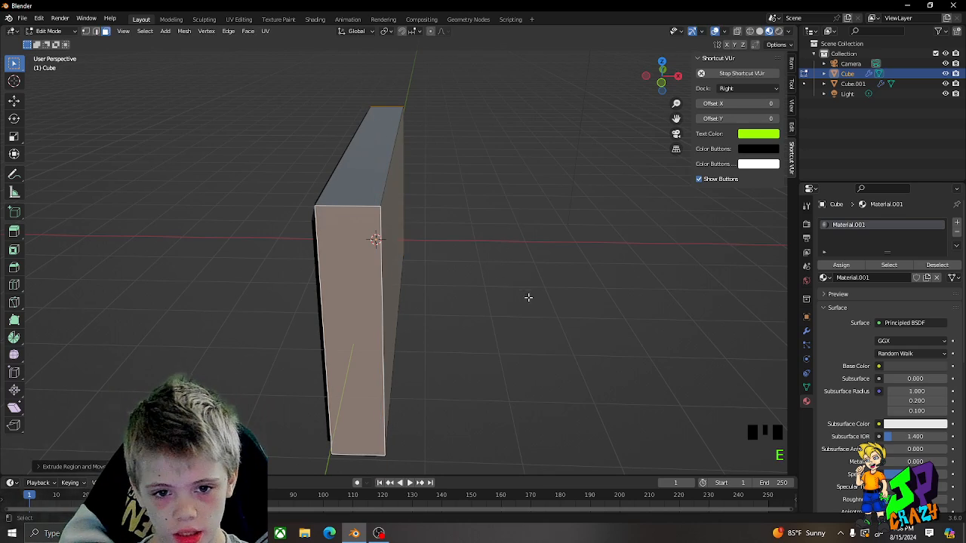
# Scale the frame's extruded end faces along X and Y, and along Z to about 0.97
pyautogui.press('s')
pyautogui.press('x')
pyautogui.click(498, 279)
pyautogui.moveTo(498, 280); pyautogui.dragTo(578, 299, button='middle')
pyautogui.press('s')
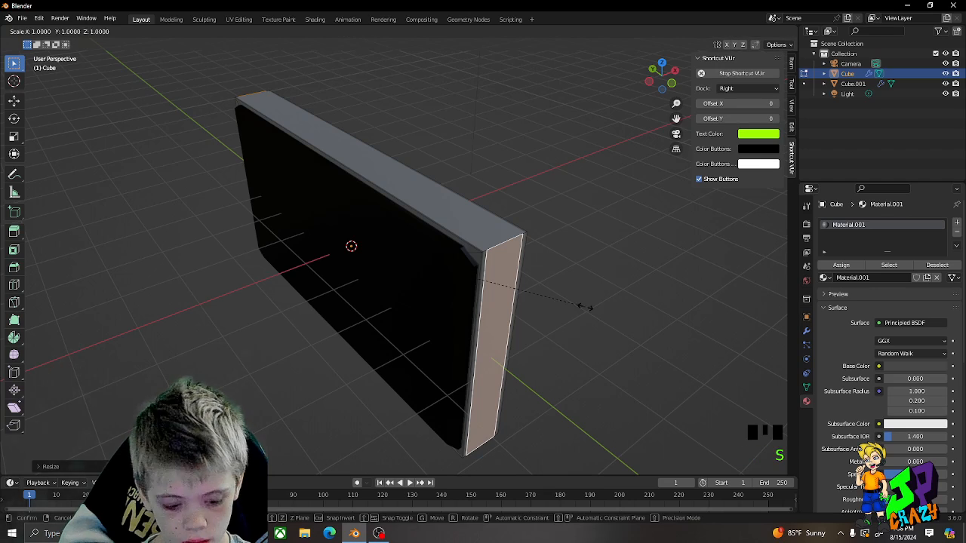
pyautogui.press('y')
pyautogui.click(580, 304)
pyautogui.press('s')
pyautogui.press('z')
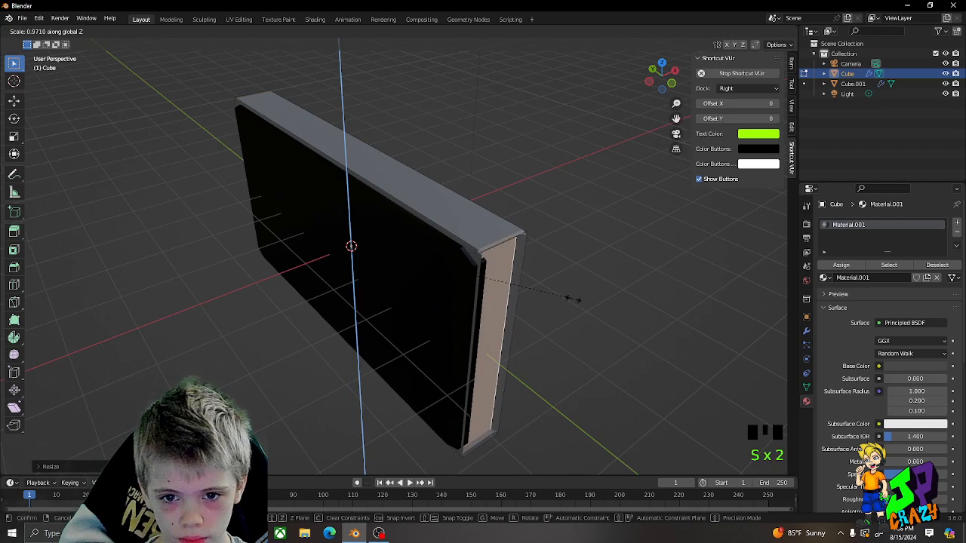
pyautogui.click(571, 298)
pyautogui.moveTo(570, 298); pyautogui.dragTo(526, 281, button='middle')
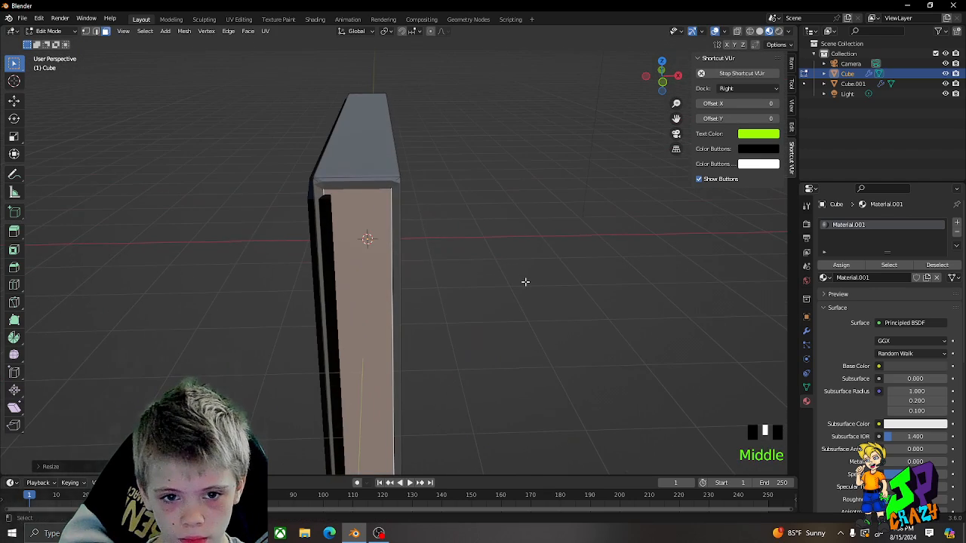
# Return to Object Mode and scale the glossy panel thinner along the global X axis
pyautogui.press('Tab')
pyautogui.click(323, 256)
pyautogui.click(327, 255)
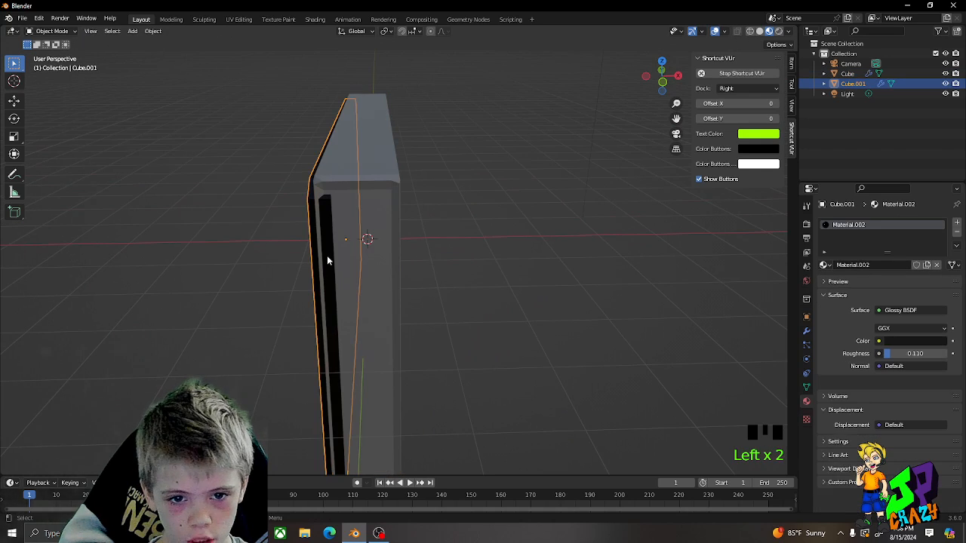
pyautogui.press('s')
pyautogui.press('x')
pyautogui.click(424, 257)
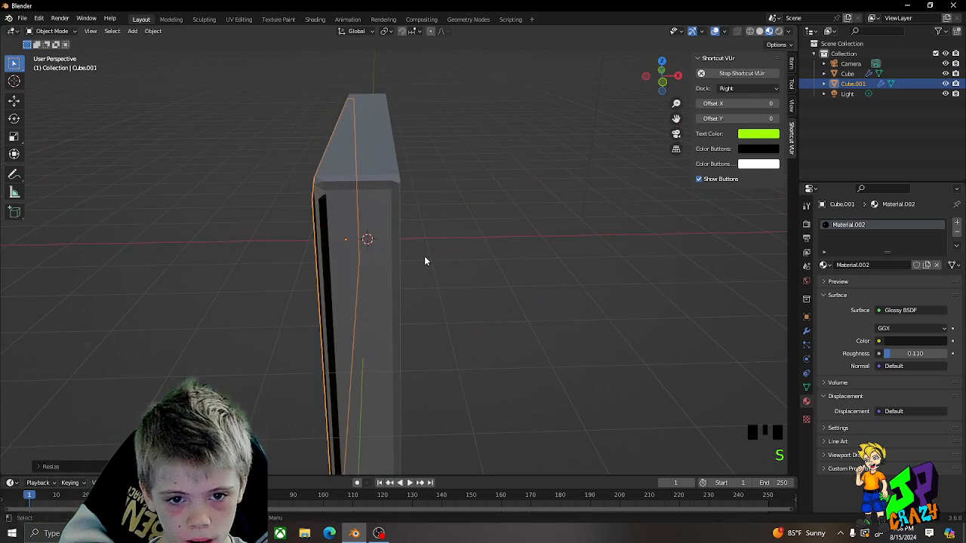
# Move the glossy panel along global X and rescale it so it sits on the frame's front face
pyautogui.press('g')
pyautogui.press('x')
pyautogui.moveTo(421, 255); pyautogui.dragTo(487, 254, button='middle')
pyautogui.click(477, 262)
pyautogui.press('s')
pyautogui.click(441, 275)
pyautogui.press('g')
pyautogui.press('x')
pyautogui.click(444, 276)
pyautogui.scroll(-2, 564, 251)
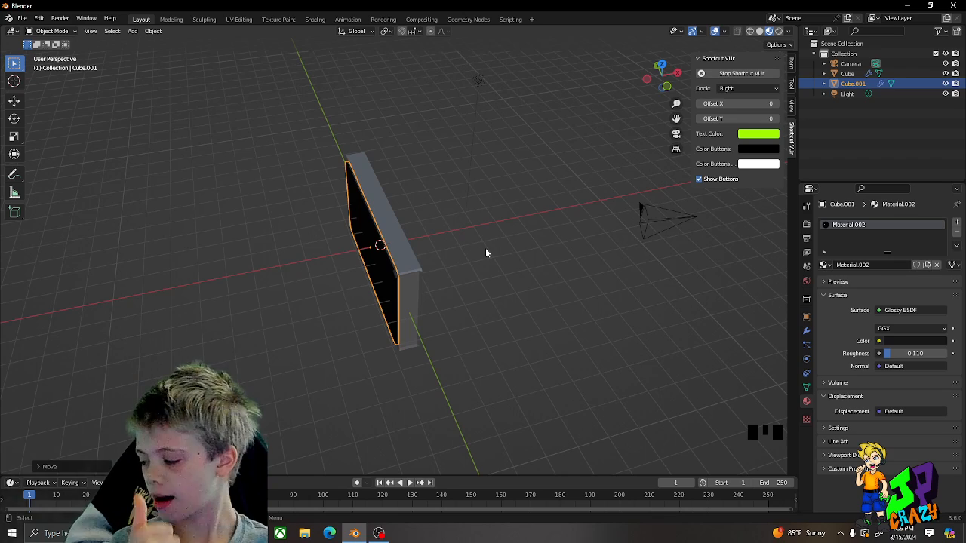
# Add a new cube and move it along the global Y axis beyond the end of the frame
pyautogui.scroll(2, 474, 349)
pyautogui.moveTo(474, 349); pyautogui.dragTo(511, 309, button='middle')
pyautogui.hotkey('shift', 'a')
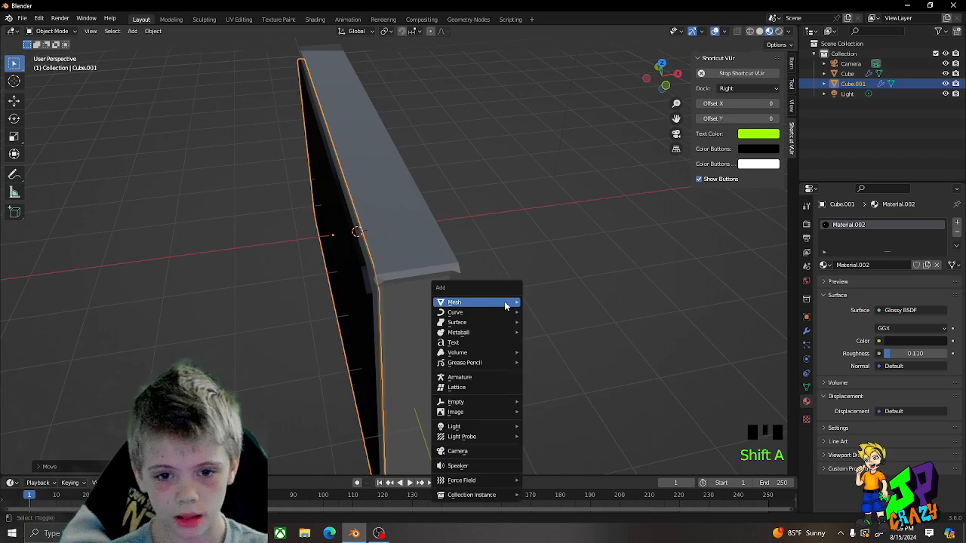
pyautogui.moveTo(502, 262); pyautogui.dragTo(498, 241, button='middle')
pyautogui.hotkey('shift', 'a')
pyautogui.moveTo(498, 239)
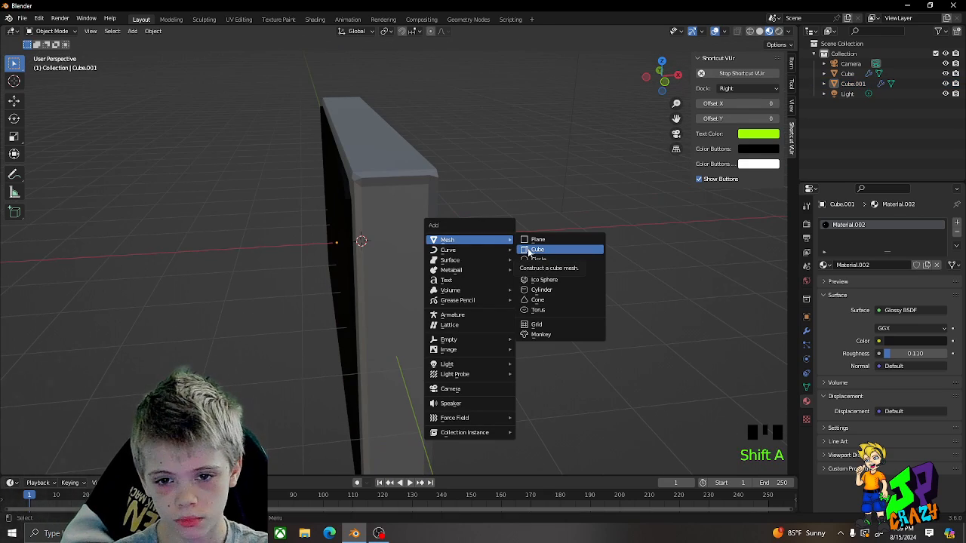
pyautogui.click(381, 175)
pyautogui.moveTo(380, 175); pyautogui.dragTo(530, 184, button='middle')
pyautogui.hotkey('shift', 'a')
pyautogui.click(564, 188)
pyautogui.press('g')
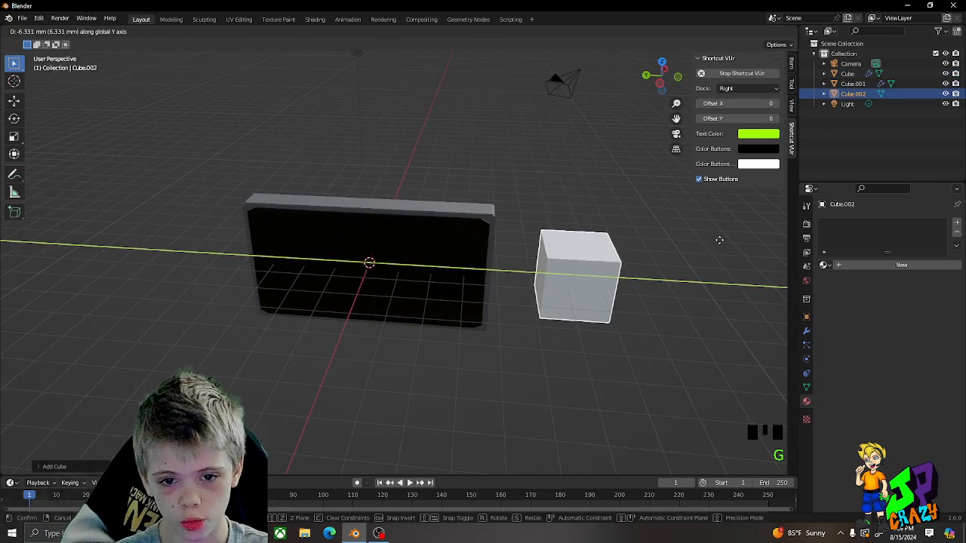
pyautogui.click(654, 251)
# Scale the new cube thinner along the global X axis
pyautogui.moveTo(653, 251); pyautogui.dragTo(597, 256, button='middle')
pyautogui.press('s')
pyautogui.press('x')
pyautogui.click(544, 306)
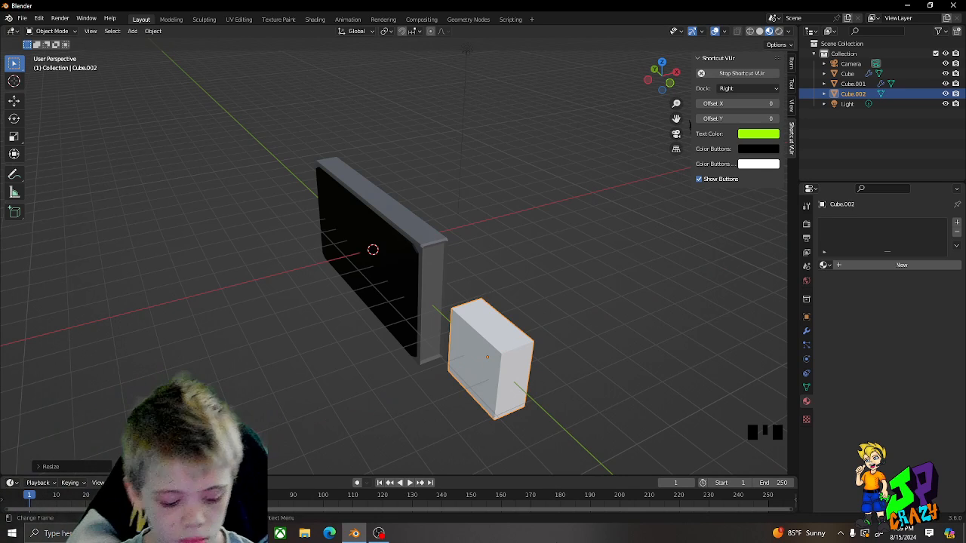
# Try axis-constrained moves of the new cube along the global Y, X and Z axes, cancelling each one
pyautogui.press('g')
pyautogui.press('y')
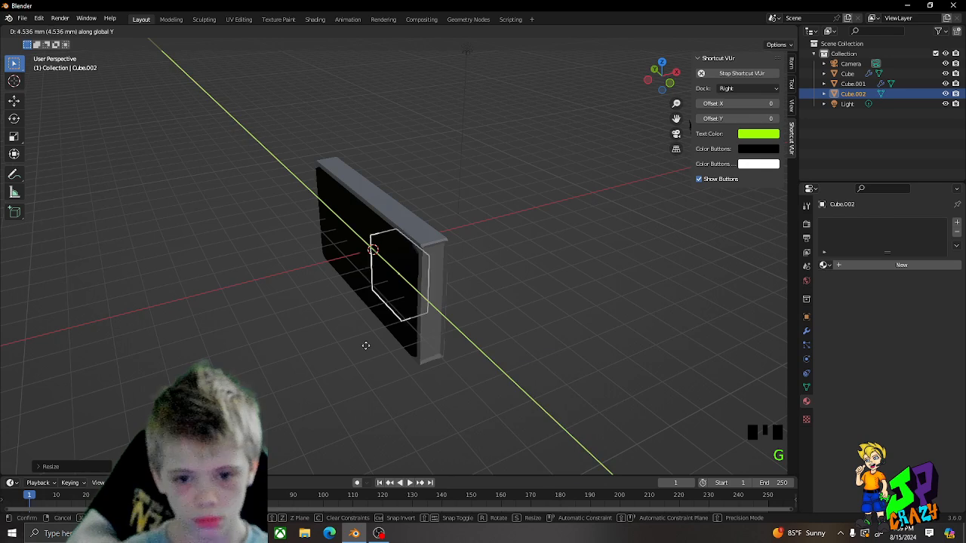
pyautogui.rightClick(453, 284)
pyautogui.press('g')
pyautogui.moveTo(445, 290); pyautogui.dragTo(290, 197, button='middle')
pyautogui.rightClick(460, 338)
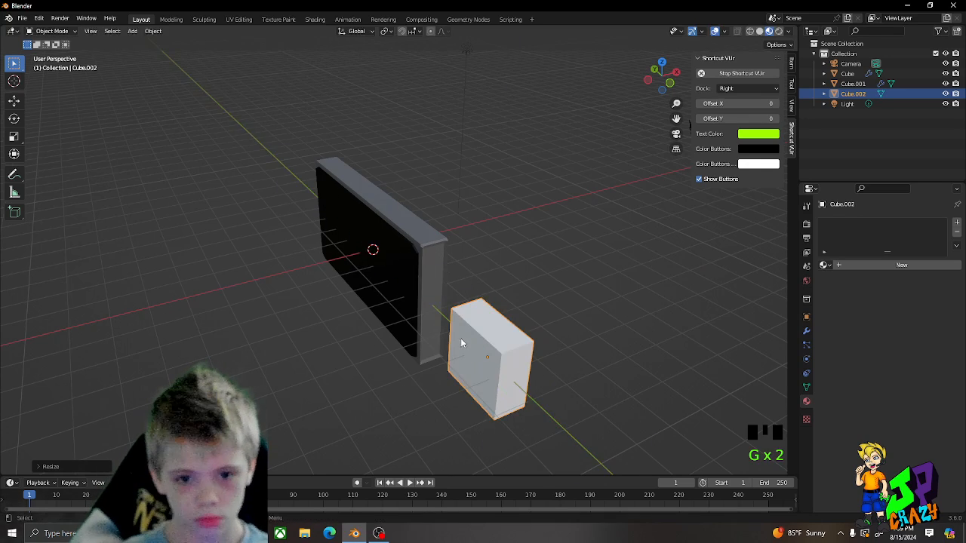
pyautogui.press('g')
pyautogui.moveTo(462, 332); pyautogui.dragTo(489, 234, button='middle')
pyautogui.rightClick(491, 226)
pyautogui.press('g')
pyautogui.moveTo(483, 348); pyautogui.dragTo(434, 362, button='middle')
pyautogui.rightClick(489, 392)
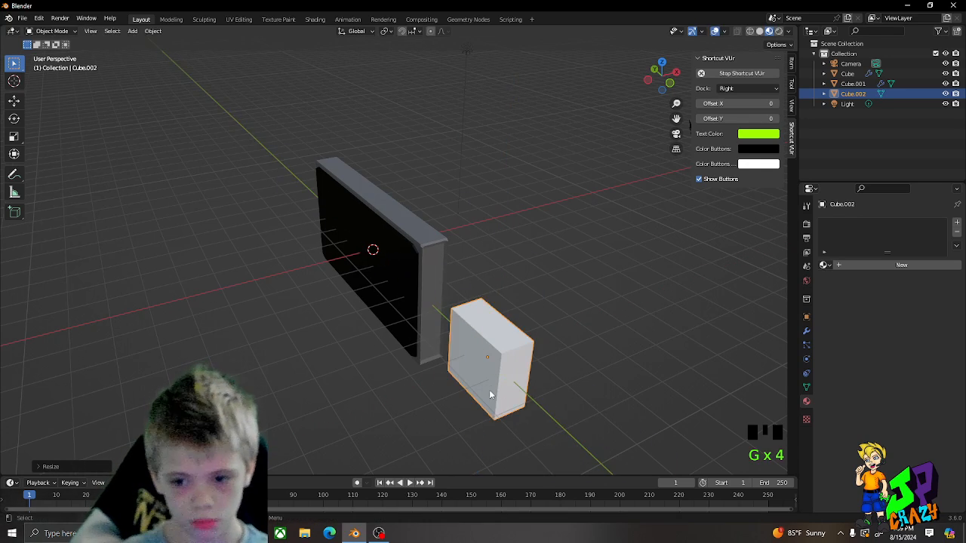
pyautogui.press('g')
pyautogui.rightClick(525, 405)
pyautogui.press('g')
pyautogui.moveTo(532, 390); pyautogui.dragTo(403, 403, button='middle')
pyautogui.rightClick(594, 345)
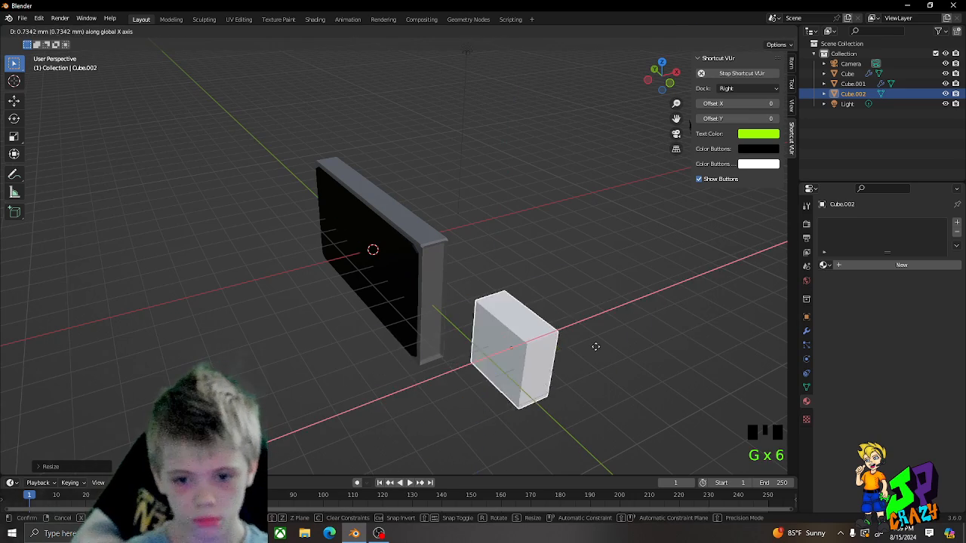
pyautogui.press('g')
pyautogui.moveTo(595, 345); pyautogui.dragTo(422, 363, button='middle')
pyautogui.rightClick(632, 330)
pyautogui.press('g')
pyautogui.moveTo(558, 359); pyautogui.dragTo(20, 245, button='middle')
pyautogui.rightClick(620, 346)
pyautogui.press('g')
pyautogui.moveTo(484, 188); pyautogui.dragTo(337, 180, button='middle')
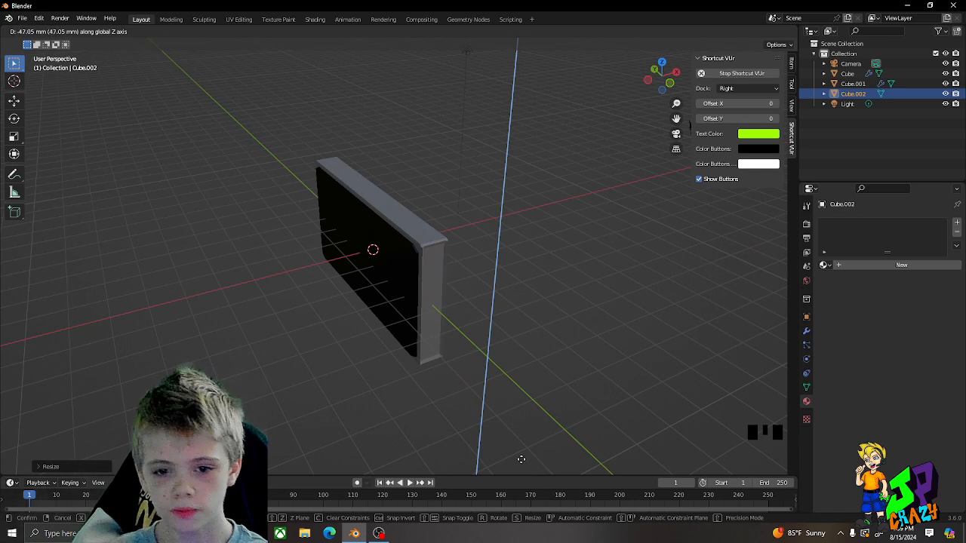
pyautogui.moveTo(521, 459); pyautogui.dragTo(450, 257, button='middle')
pyautogui.rightClick(456, 260)
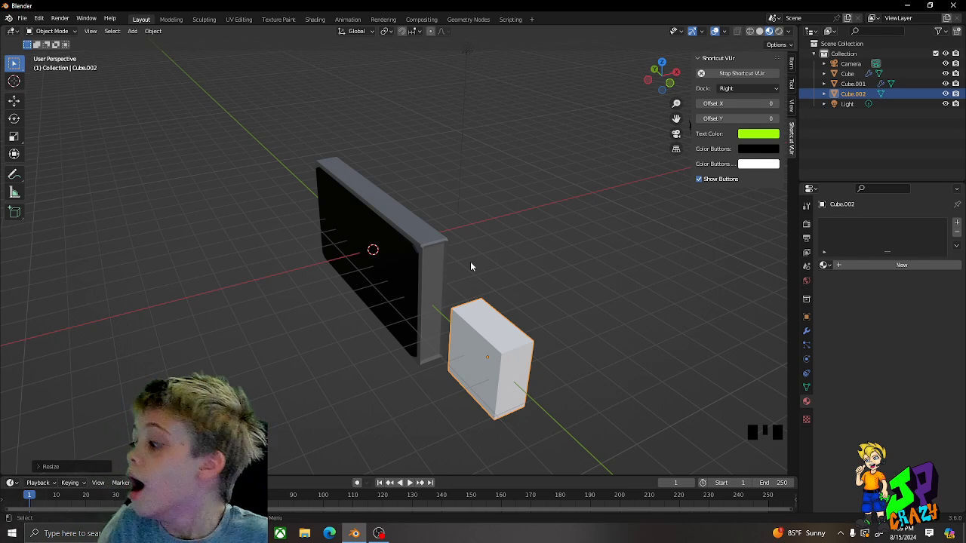
# Add a Bevel modifier to the new cube beside the frame
pyautogui.scroll(2, 578, 360)
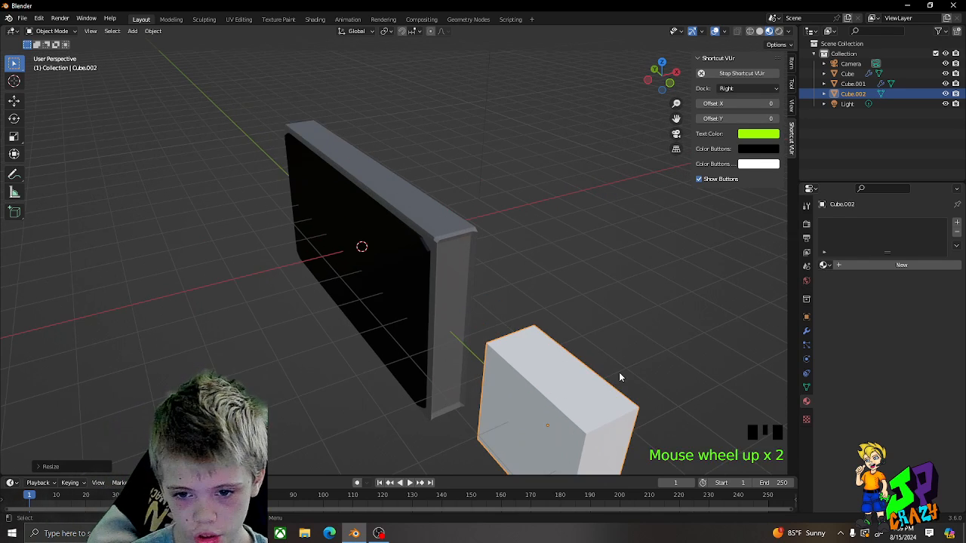
pyautogui.moveTo(621, 378); pyautogui.dragTo(503, 325, button='middle')
pyautogui.press('Tab')
pyautogui.click(735, 327)
pyautogui.press('Tab')
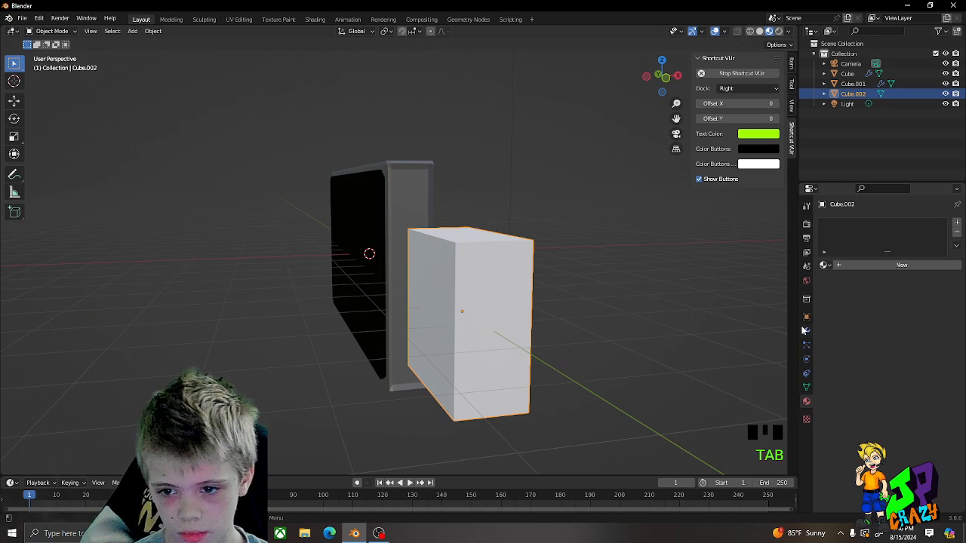
pyautogui.click(806, 330)
pyautogui.click(862, 224)
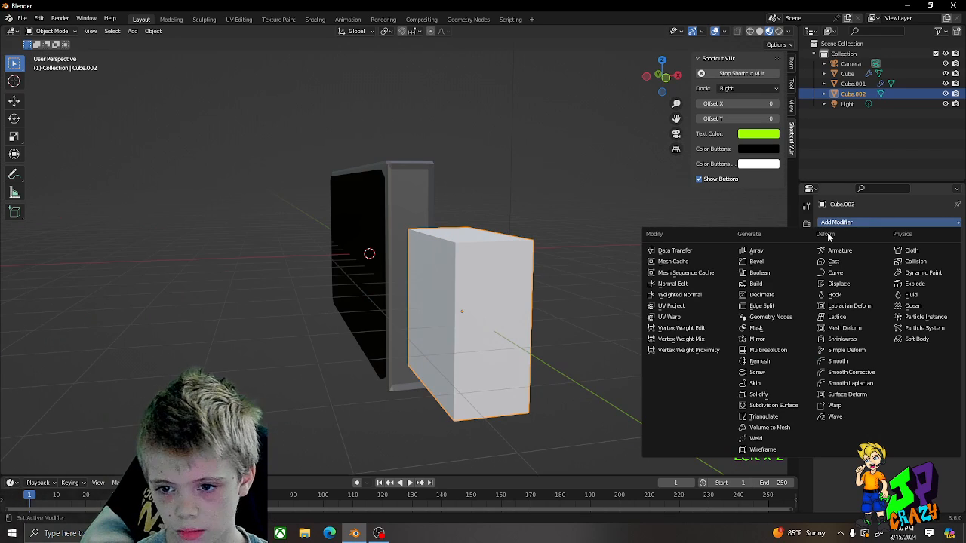
pyautogui.click(762, 266)
# Narrow the bevelled block in Edit Mode by moving its side face nearest the frame along global Y
pyautogui.moveTo(566, 262); pyautogui.dragTo(653, 291, button='middle')
pyautogui.press('Tab')
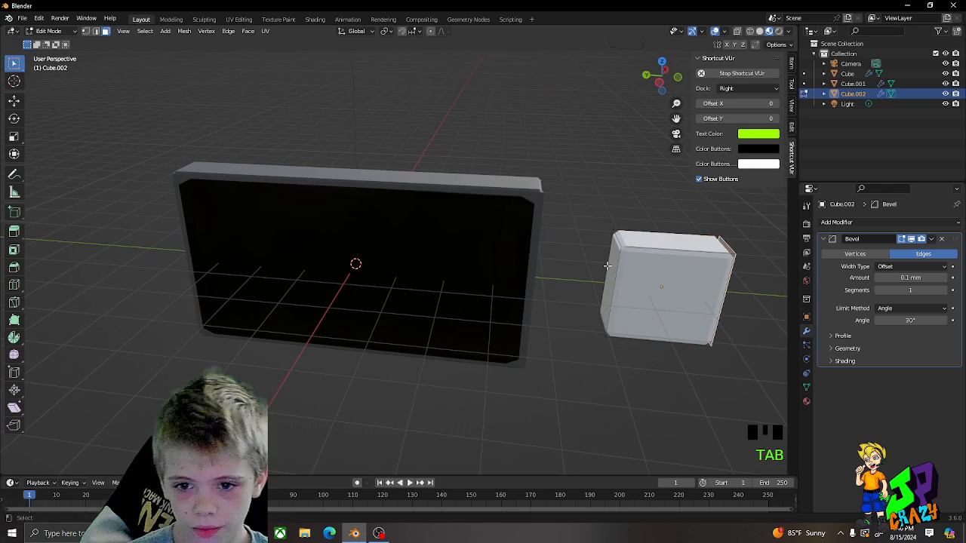
pyautogui.click(623, 266)
pyautogui.press('g')
pyautogui.press('y')
pyautogui.click(699, 250)
pyautogui.press('g')
pyautogui.press('y')
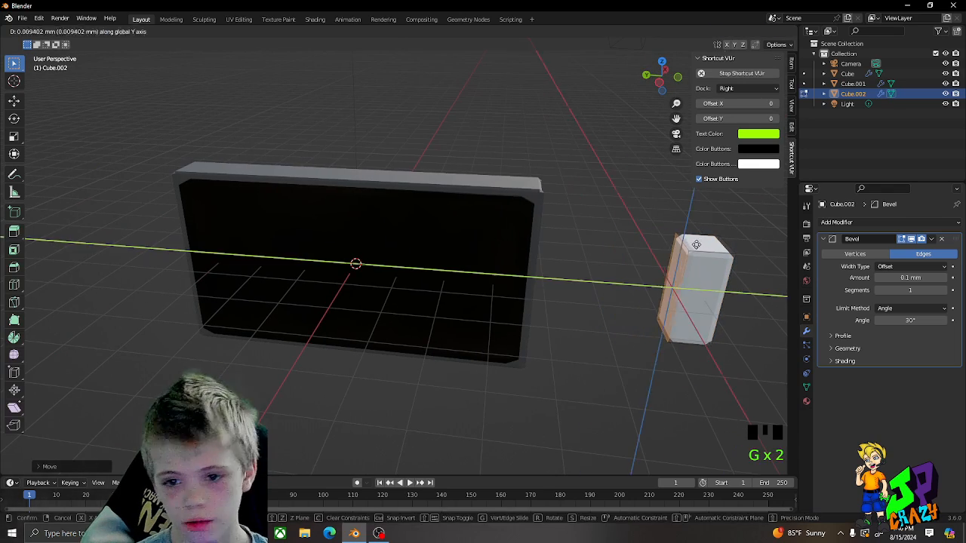
pyautogui.click(706, 248)
# Select the block's top and bottom faces and scale them apart along global Z to make it taller
pyautogui.moveTo(707, 247); pyautogui.dragTo(662, 262, button='middle')
pyautogui.keyDown('shift'); pyautogui.click(662, 262); pyautogui.keyUp('shift')
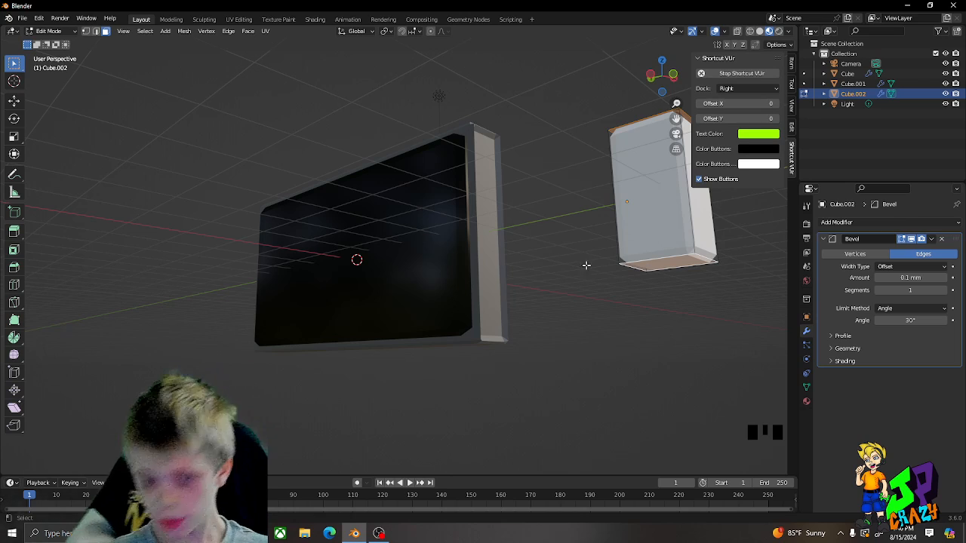
pyautogui.moveTo(661, 370); pyautogui.dragTo(689, 381, button='middle')
pyautogui.press('s')
pyautogui.press('z')
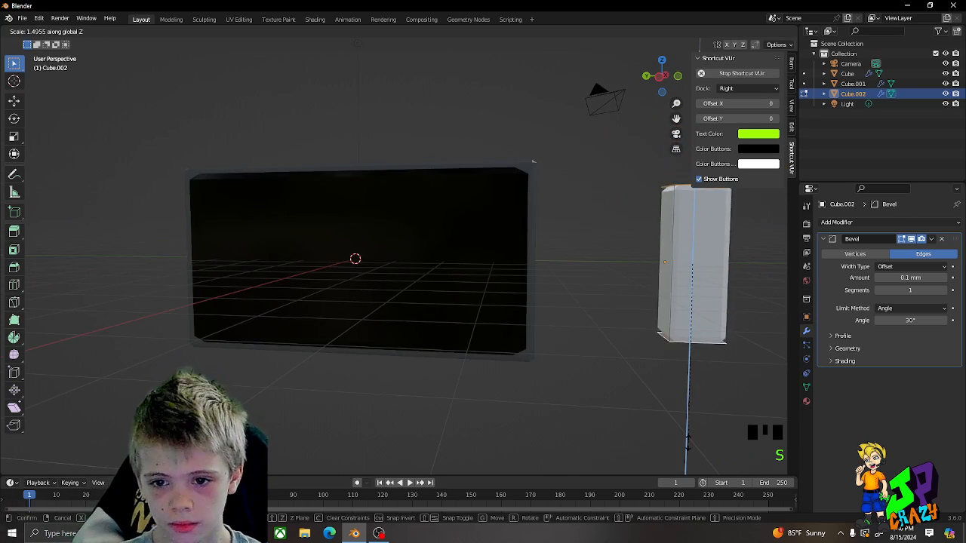
pyautogui.click(688, 475)
pyautogui.press('Tab')
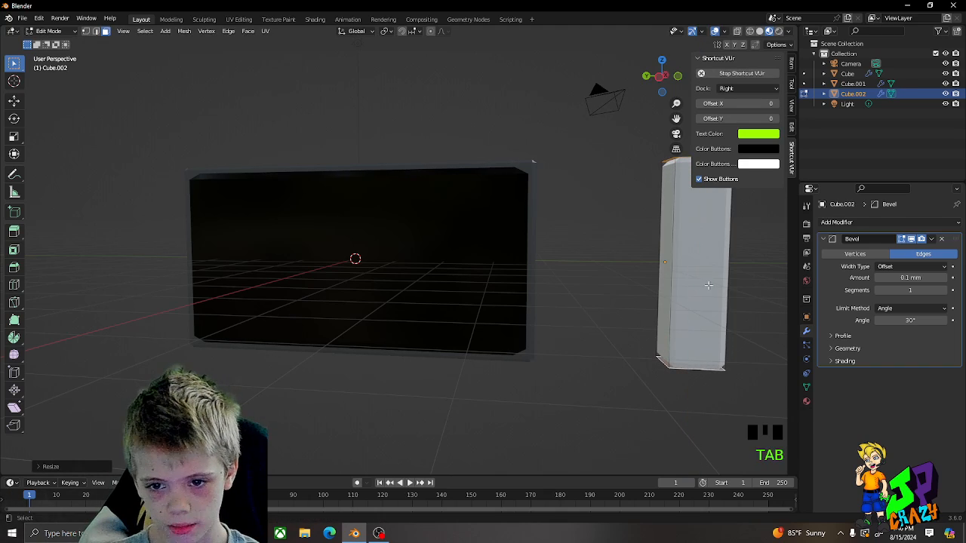
# Move the whole block about 2.64 mm along global Y to butt it against the side of the frame
pyautogui.press('Tab')
pyautogui.press('g')
pyautogui.press('y')
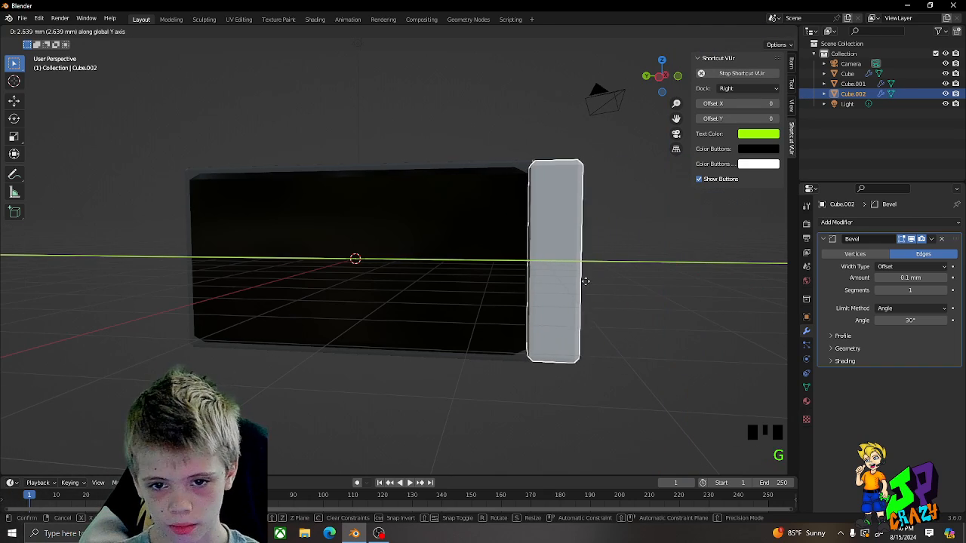
pyautogui.click(586, 280)
# Scale the block along global X to match its depth to the frame
pyautogui.moveTo(586, 281); pyautogui.dragTo(528, 312, button='middle')
pyautogui.scroll(3, 506, 326)
pyautogui.press('s')
pyautogui.press('x')
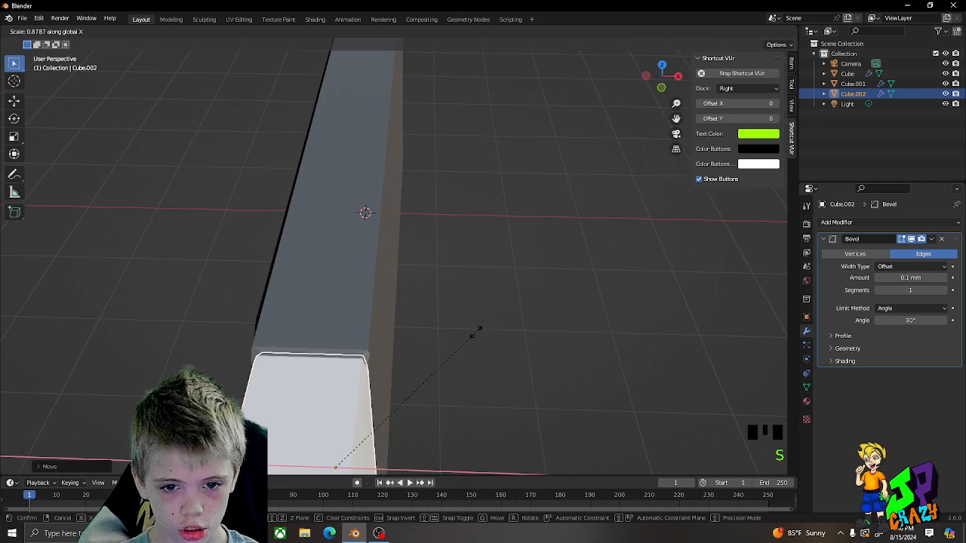
pyautogui.click(469, 334)
pyautogui.moveTo(467, 334); pyautogui.dragTo(516, 301, button='middle')
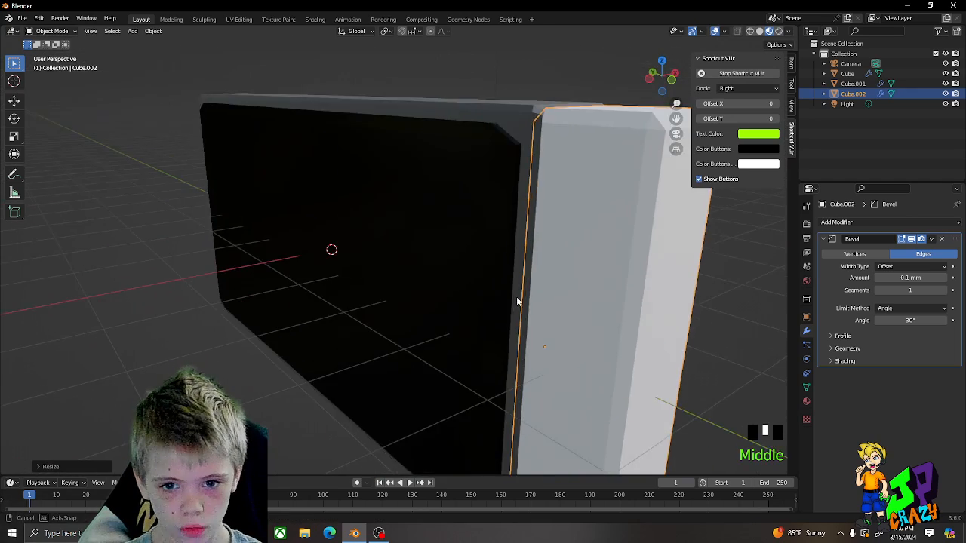
# Extrude the block's outer side face in Edit Mode about 0.35 mm outward along Y
pyautogui.scroll(-2, 516, 301)
pyautogui.press('Tab')
pyautogui.click(554, 289)
pyautogui.click(538, 281)
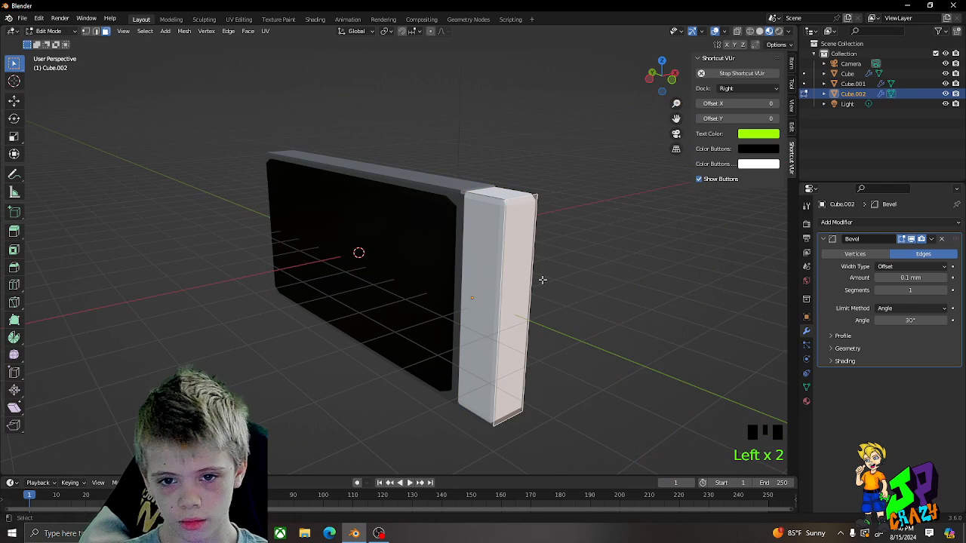
pyautogui.press('e')
pyautogui.click(578, 296)
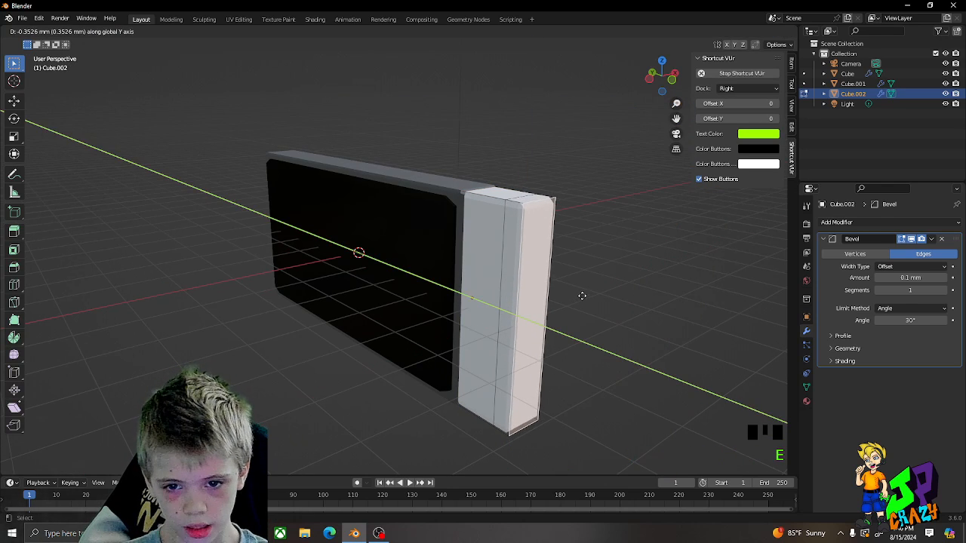
# Scale the extruded end face down along global Z and then uniformly to taper the block's outer end
pyautogui.press('s')
pyautogui.press('z')
pyautogui.click(634, 285)
pyautogui.moveTo(634, 285)
pyautogui.mouseDown(button='middle')
pyautogui.moveTo(600, 298)
pyautogui.moveTo(637, 281)
pyautogui.mouseUp(button='middle')
pyautogui.press('s')
pyautogui.press('y')
pyautogui.click(588, 302)
pyautogui.press('s')
pyautogui.click(565, 300)
pyautogui.press('Tab')
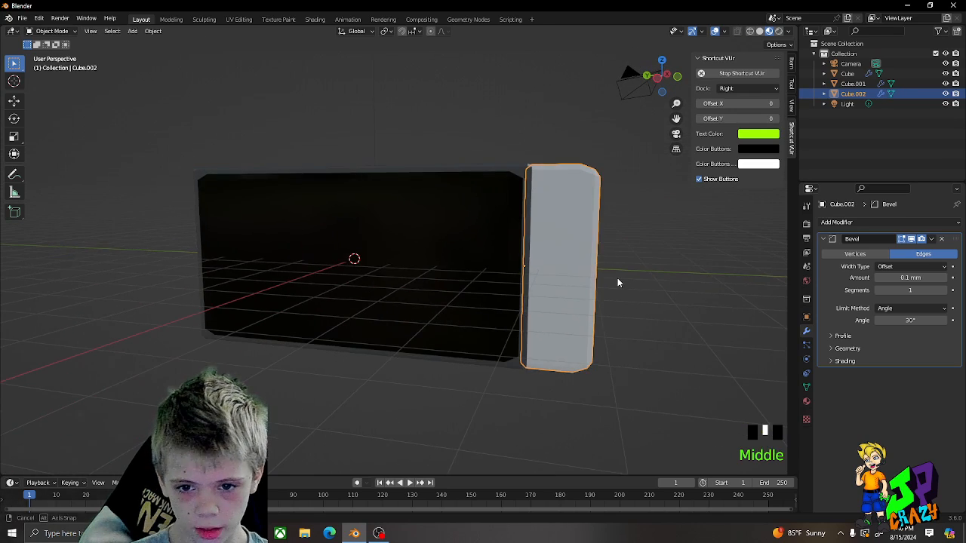
# Shift the block along global Y to close the gap with the frame's edge
pyautogui.press('s')
pyautogui.press('Escape')
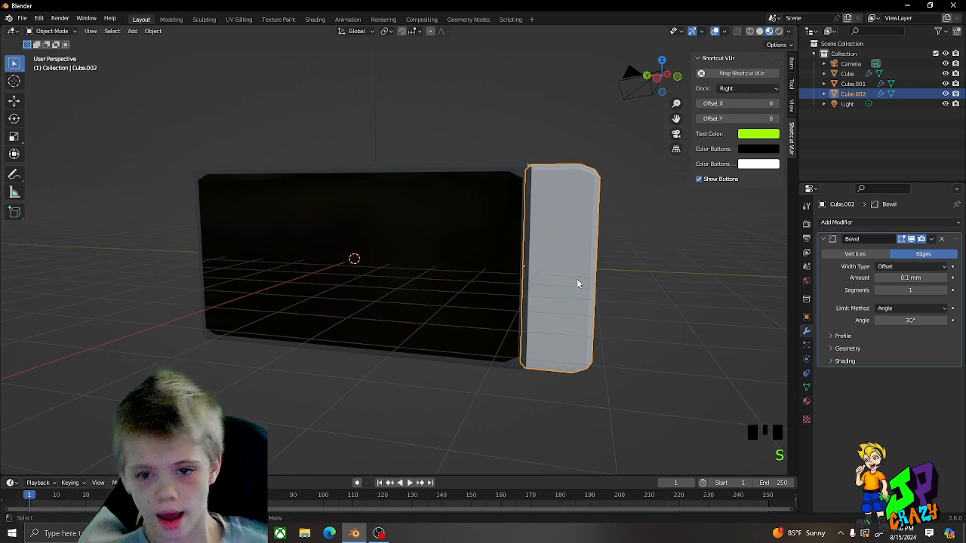
pyautogui.press('Tab')
pyautogui.press('g')
pyautogui.press('y')
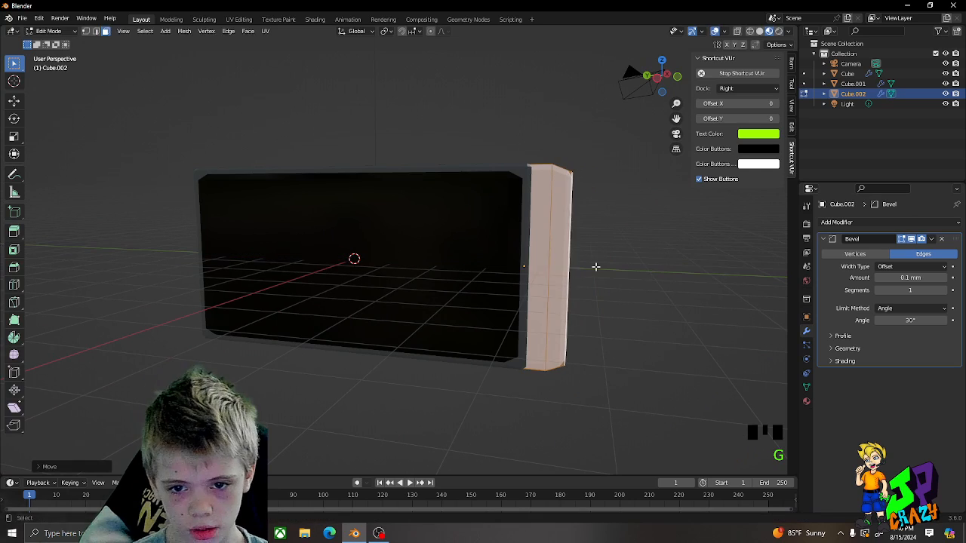
pyautogui.click(604, 269)
pyautogui.press('Tab')
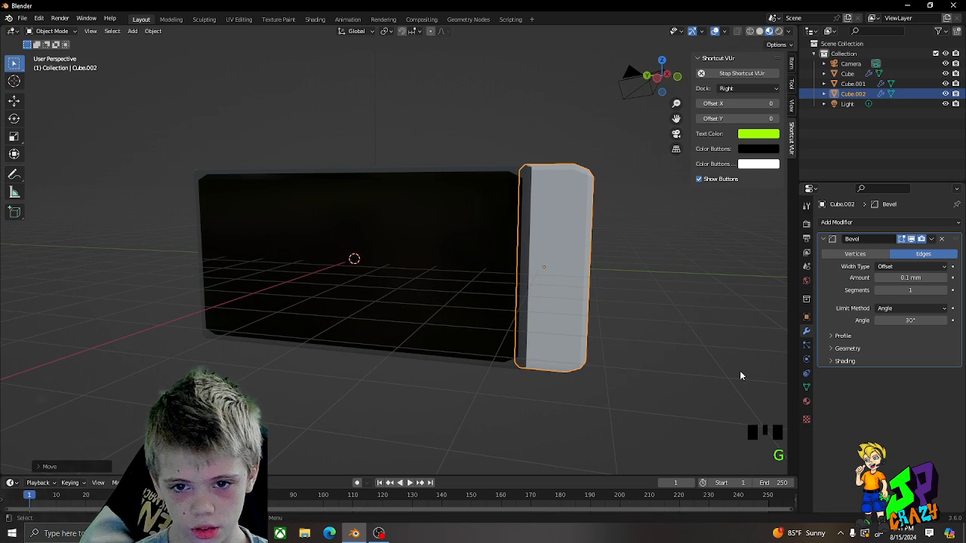
# Add a new material to the block with roughness 0.484, metallic 0.024 and transmission 1.000
pyautogui.click(806, 402)
pyautogui.click(824, 265)
pyautogui.click(860, 265)
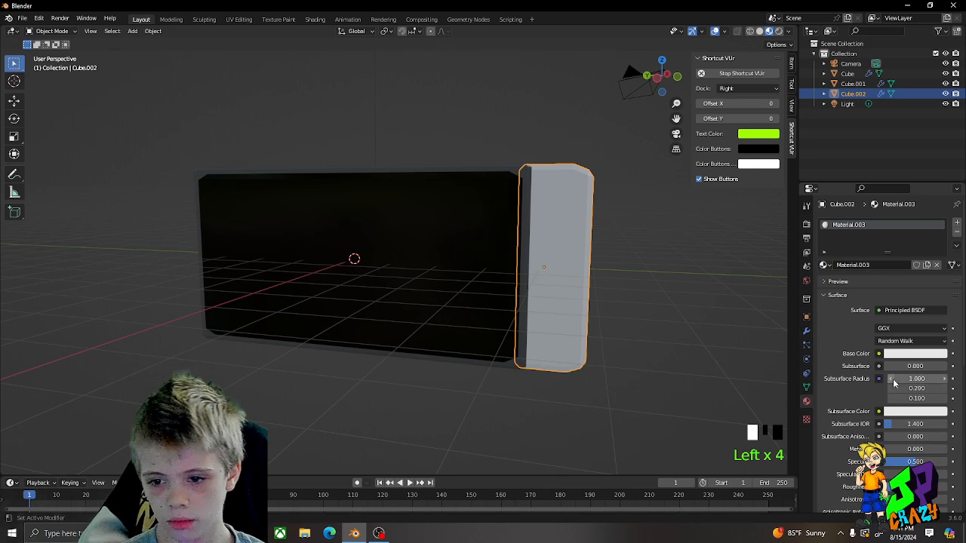
pyautogui.scroll(-7, 908, 355)
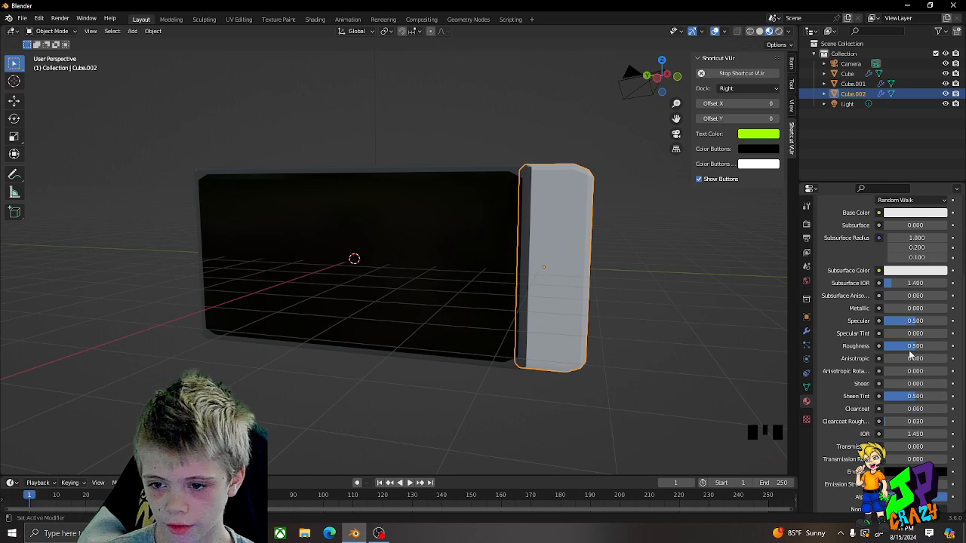
pyautogui.click(913, 345)
pyautogui.click(913, 346)
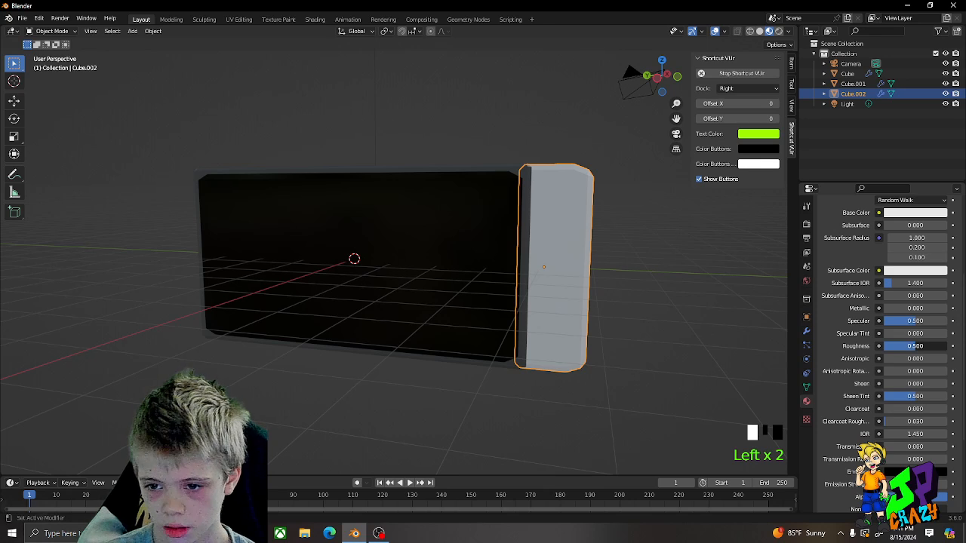
pyautogui.moveTo(914, 345); pyautogui.dragTo(910, 345)
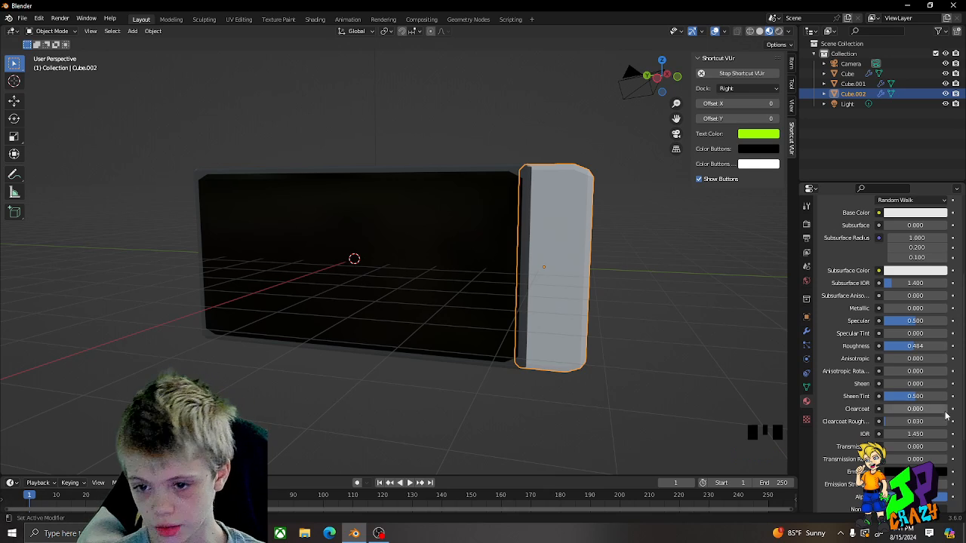
pyautogui.click(897, 308)
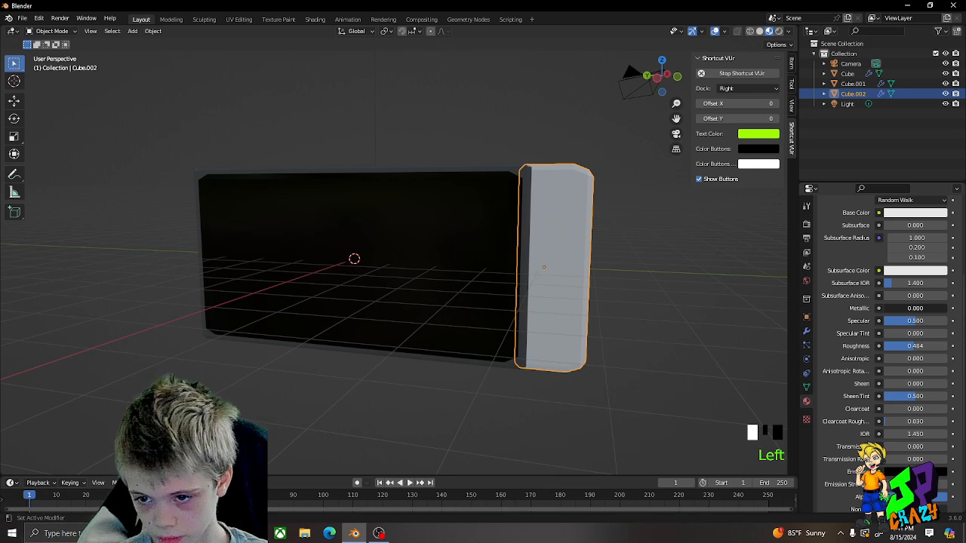
pyautogui.click(908, 321)
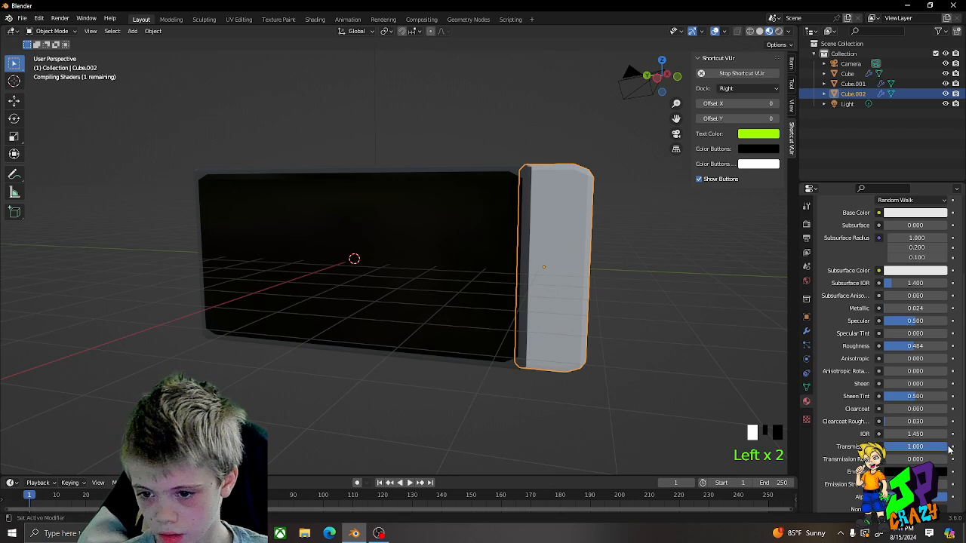
# Change the block material's surface to Glass BSDF and set its color to pure red at full saturation
pyautogui.scroll(5, 907, 321)
pyautogui.click(898, 270)
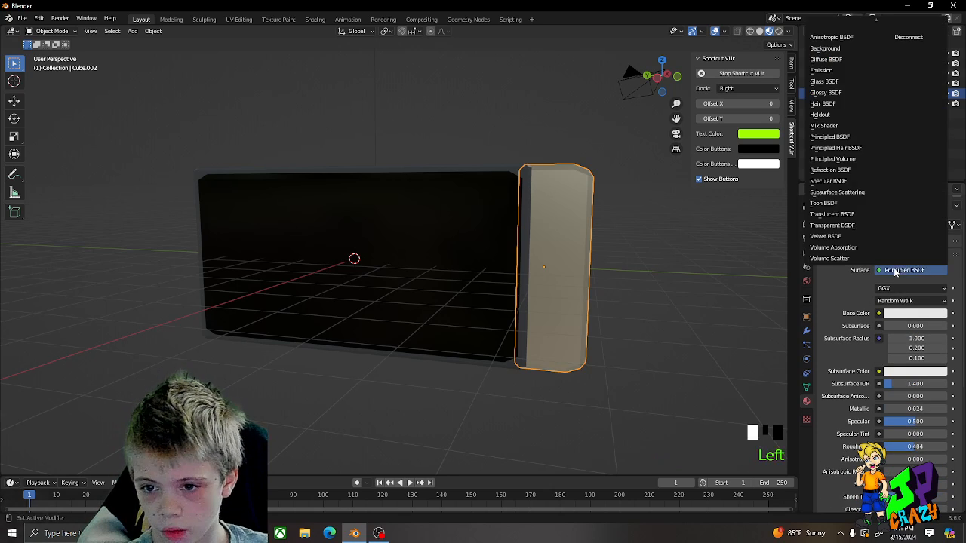
pyautogui.click(824, 81)
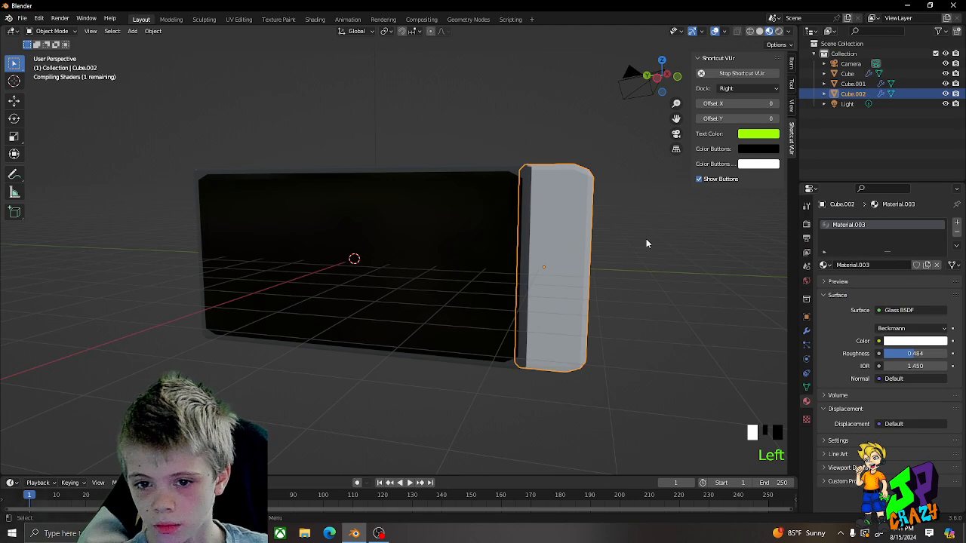
pyautogui.moveTo(646, 238); pyautogui.dragTo(717, 264, button='middle')
pyautogui.click(914, 342)
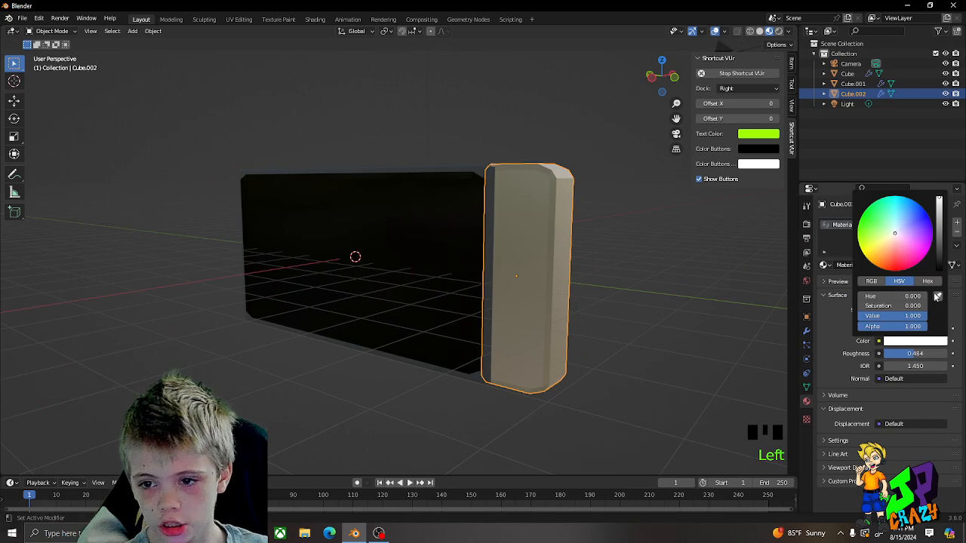
pyautogui.click(904, 269)
pyautogui.moveTo(903, 269); pyautogui.dragTo(895, 270)
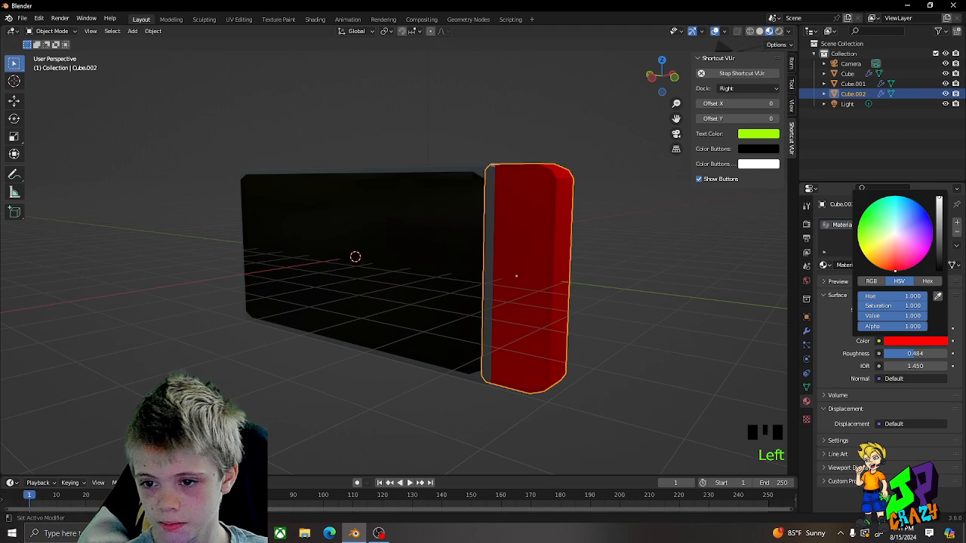
# Switch the viewport to Rendered shading and inspect the red glass block up close
pyautogui.click(779, 31)
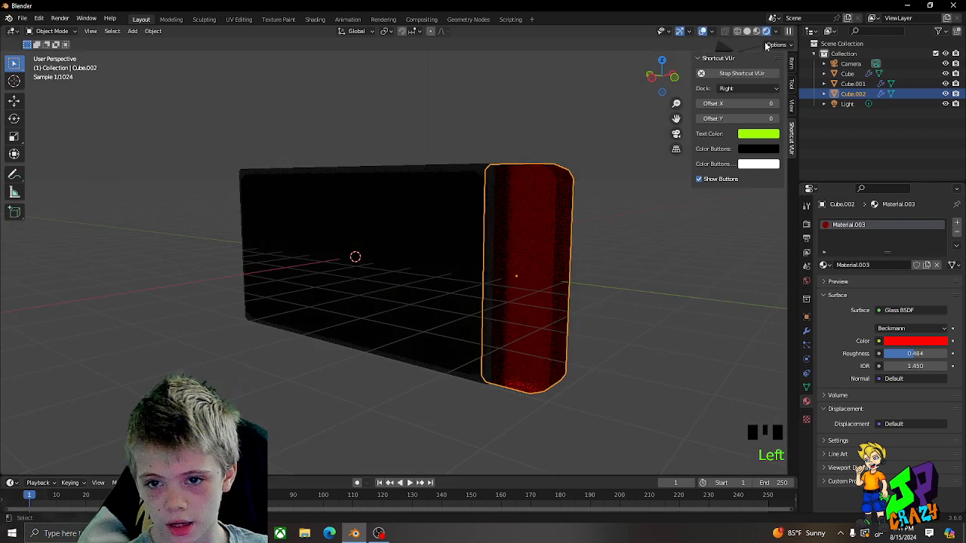
pyautogui.scroll(3, 663, 272)
pyautogui.moveTo(663, 271); pyautogui.dragTo(625, 265, button='middle')
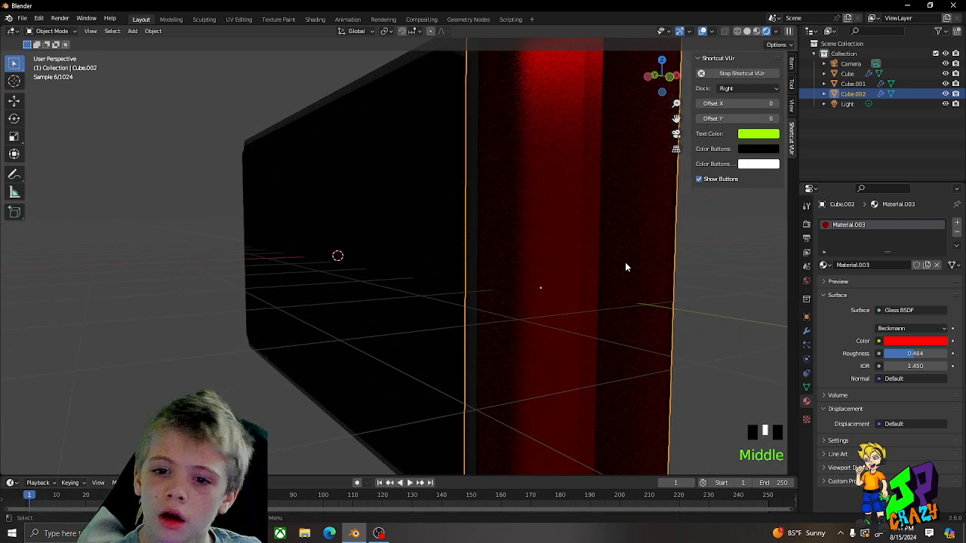
# Raise the glass material's roughness to 0.972 and check the block from the front
pyautogui.click(926, 355)
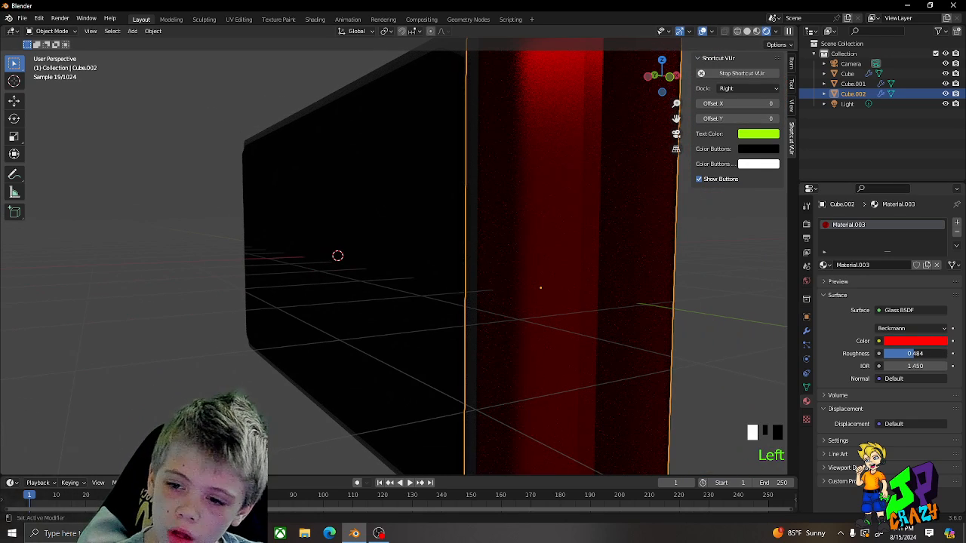
pyautogui.moveTo(926, 355); pyautogui.dragTo(944, 355)
pyautogui.scroll(-3, 710, 312)
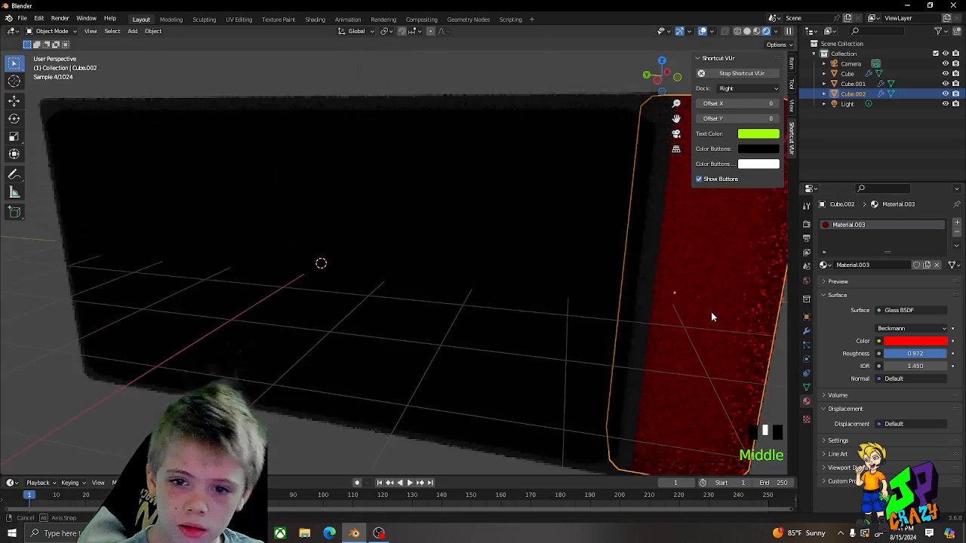
pyautogui.moveTo(691, 306); pyautogui.dragTo(754, 305, button='middle')
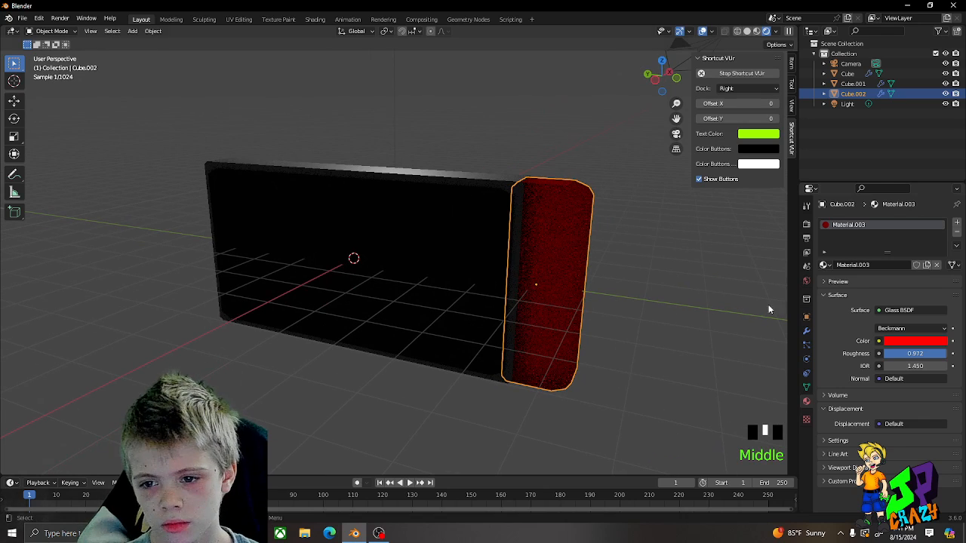
# Unlink the glass material from the block and assign a new Principled BSDF material
pyautogui.click(935, 265)
pyautogui.click(824, 265)
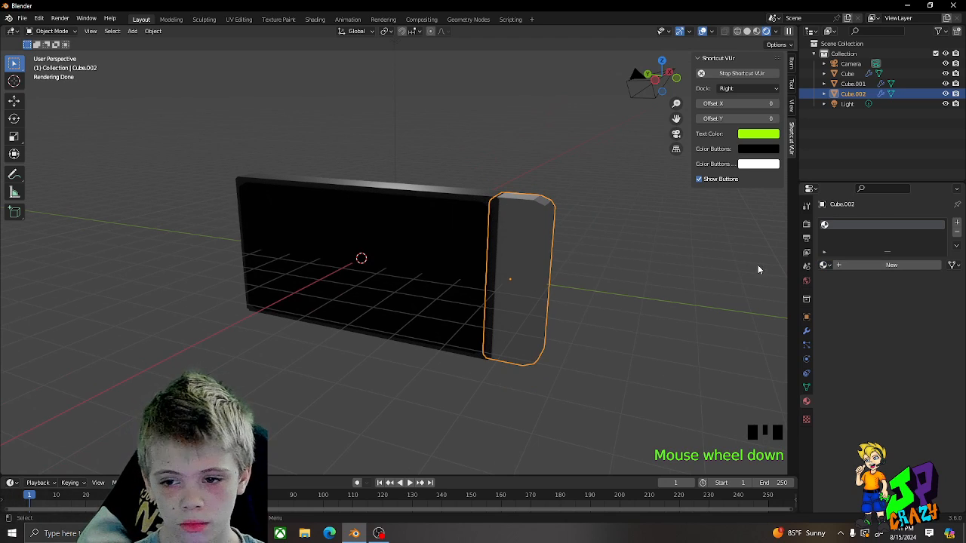
pyautogui.click(823, 265)
pyautogui.click(851, 266)
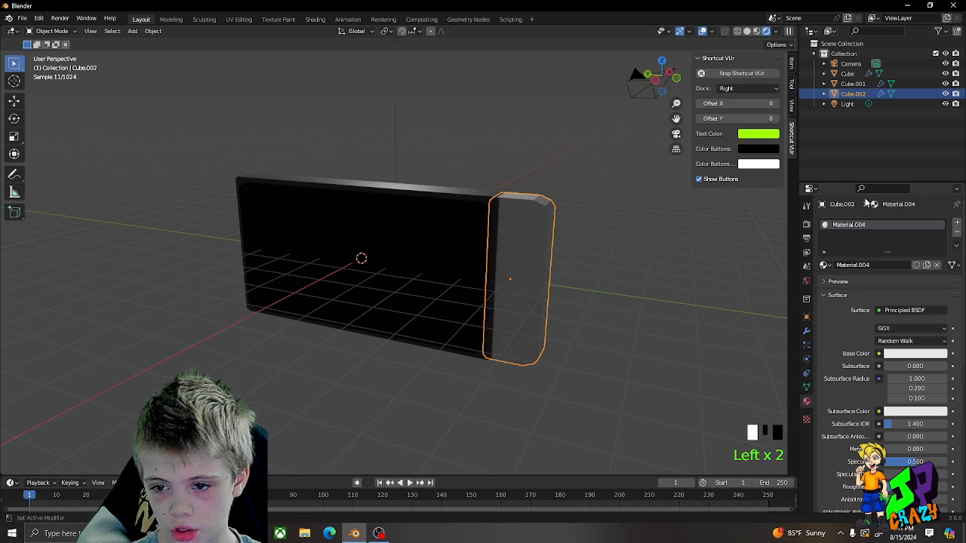
# Set the new material's base color to pure red with hue 0.000 and saturation 1.000
pyautogui.click(915, 353)
pyautogui.click(930, 246)
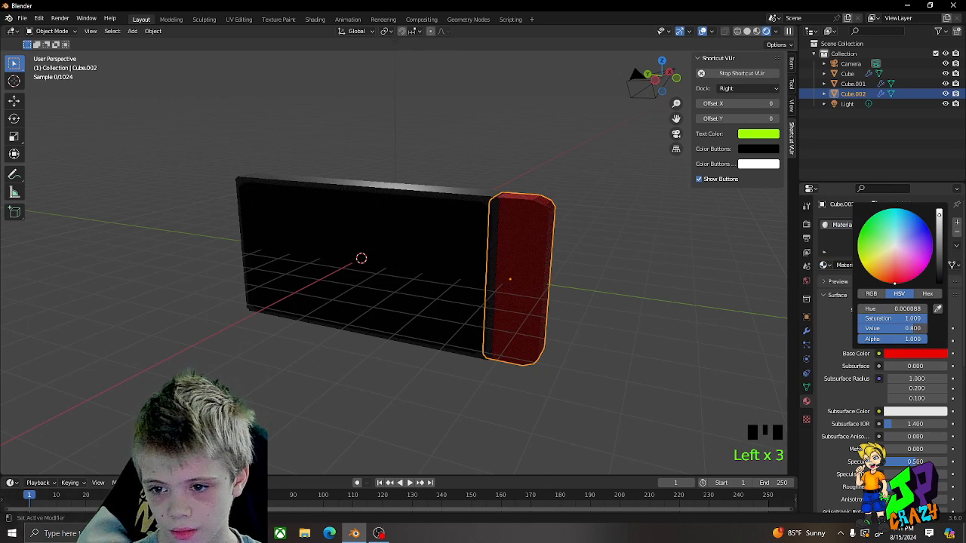
pyautogui.moveTo(905, 308); pyautogui.dragTo(958, 308)
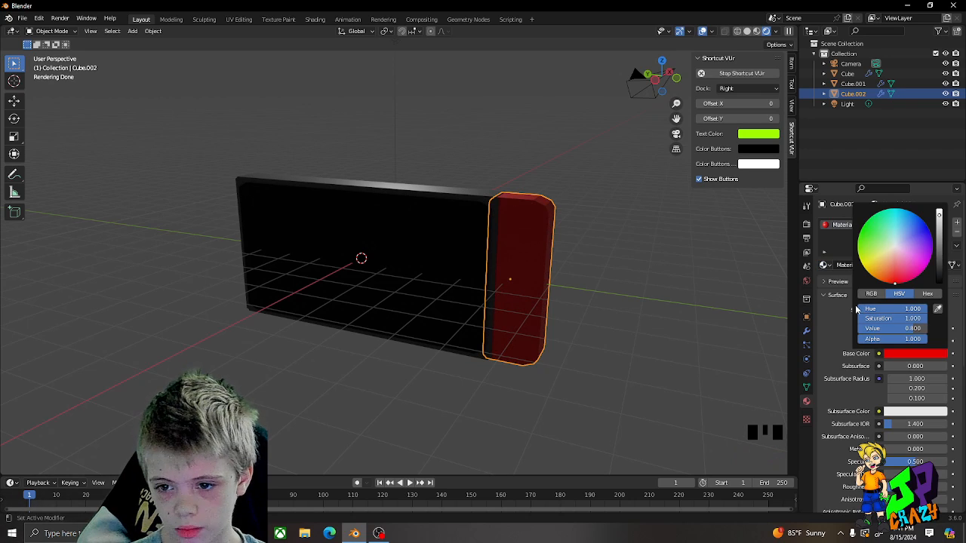
pyautogui.moveTo(909, 310); pyautogui.dragTo(839, 309)
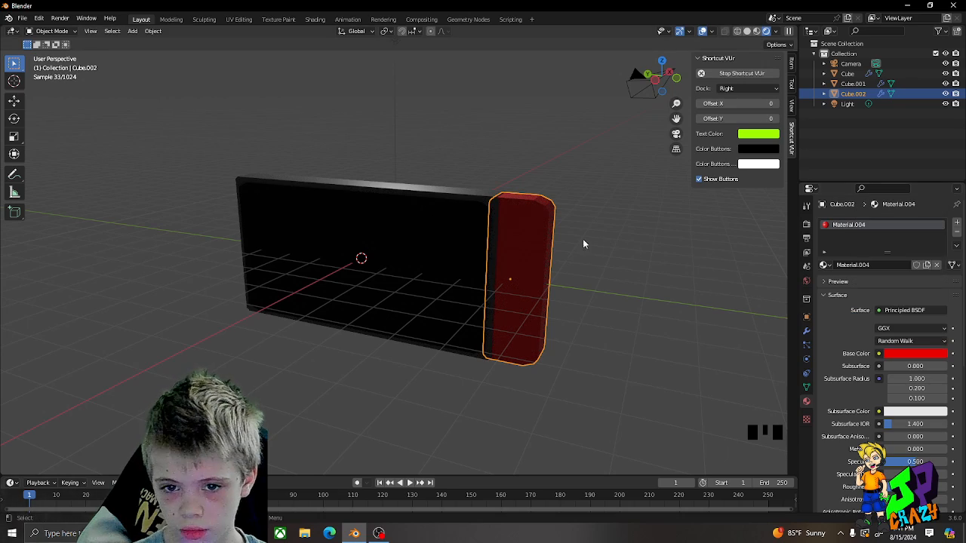
# Inspect the red block's bevelled top in the render, then return the viewport to Material Preview shading
pyautogui.moveTo(582, 239); pyautogui.dragTo(520, 258, button='middle')
pyautogui.scroll(1, 518, 258)
pyautogui.scroll(2, 566, 263)
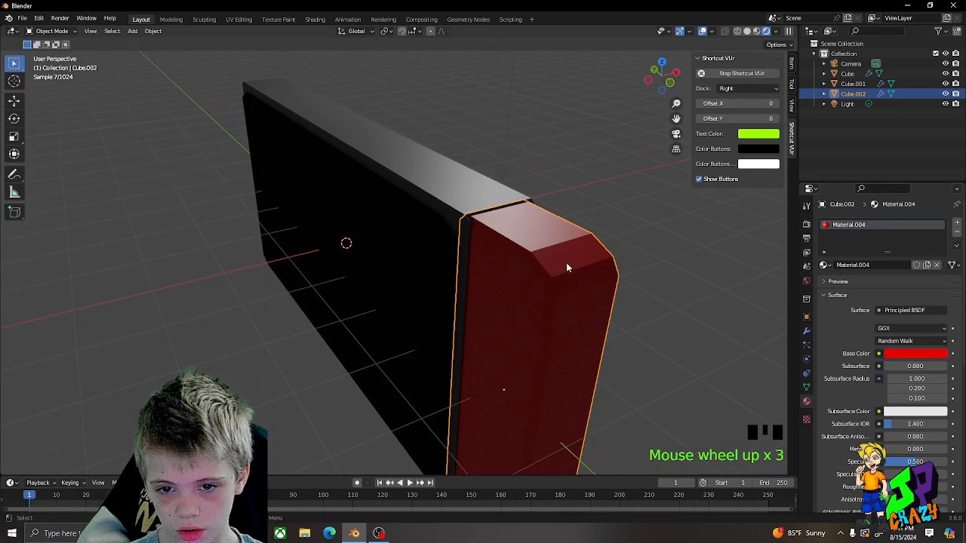
pyautogui.moveTo(578, 262); pyautogui.dragTo(583, 139, button='middle')
pyautogui.click(757, 31)
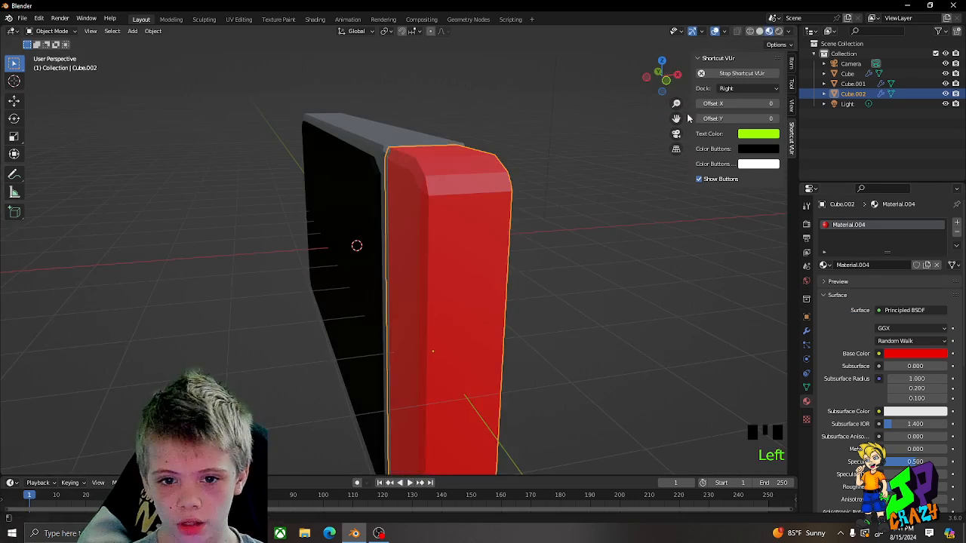
pyautogui.moveTo(648, 227); pyautogui.dragTo(656, 222, button='middle')
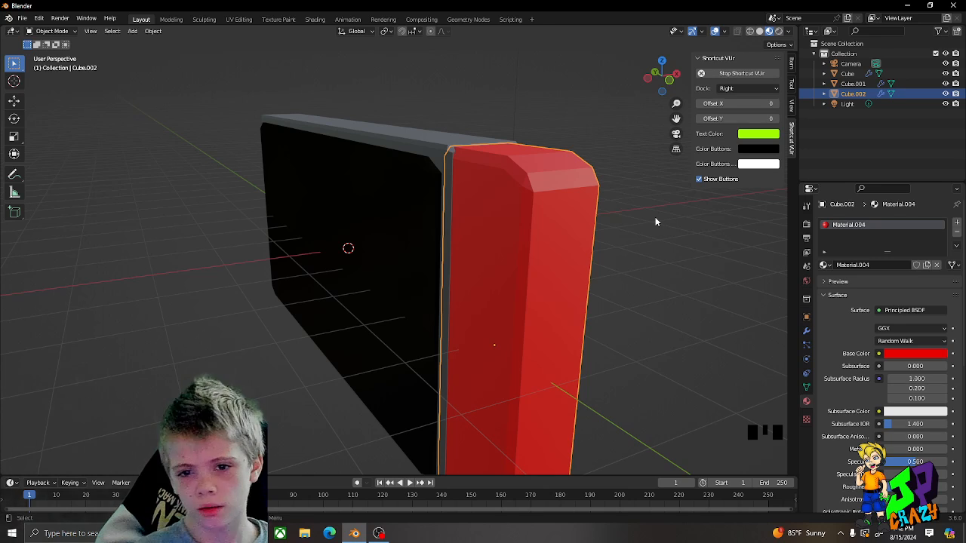
# Fine-tune the hue of the block material's red base color and view the whole model
pyautogui.click(908, 353)
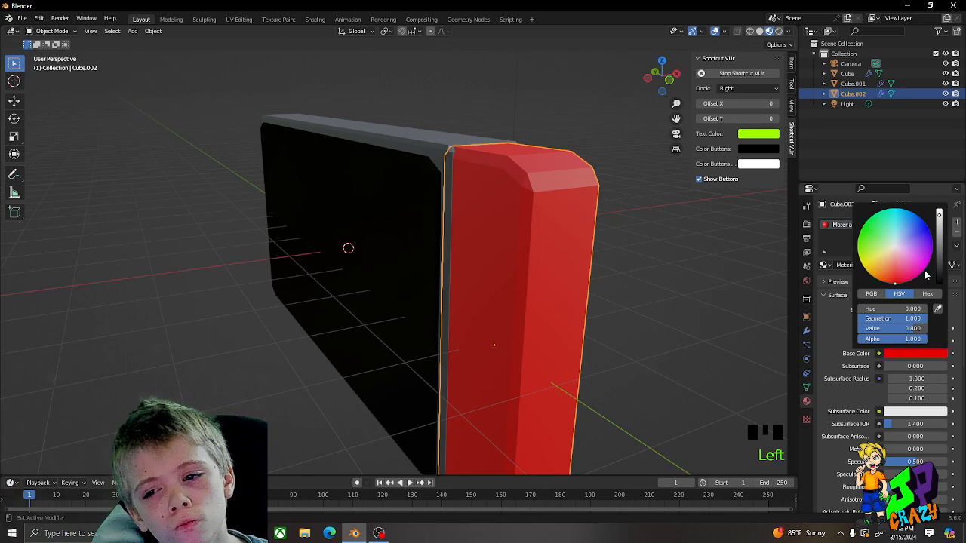
pyautogui.moveTo(901, 309)
pyautogui.mouseDown()
pyautogui.moveTo(965, 309)
pyautogui.moveTo(898, 309)
pyautogui.mouseUp()
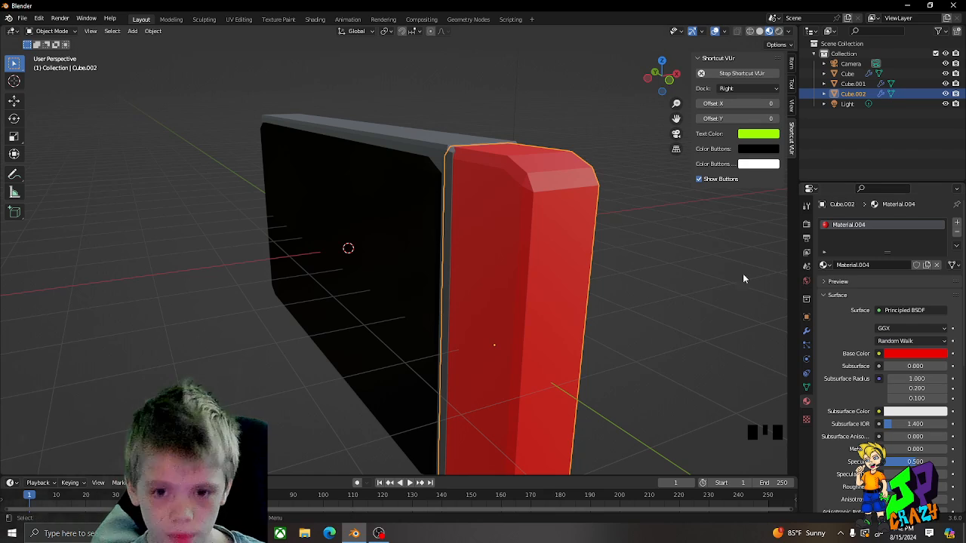
pyautogui.moveTo(645, 291); pyautogui.dragTo(689, 270, button='middle')
pyautogui.scroll(-2, 688, 276)
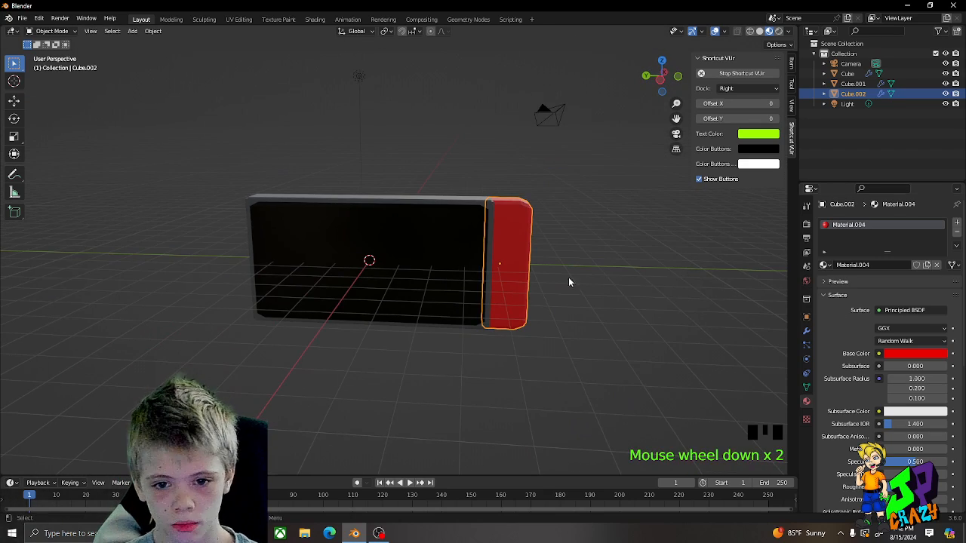
# Duplicate the red block, move the copy along Y past the panel's opposite side, and rotate it about Z in two 90° turns
pyautogui.hotkey('shift', 'd')
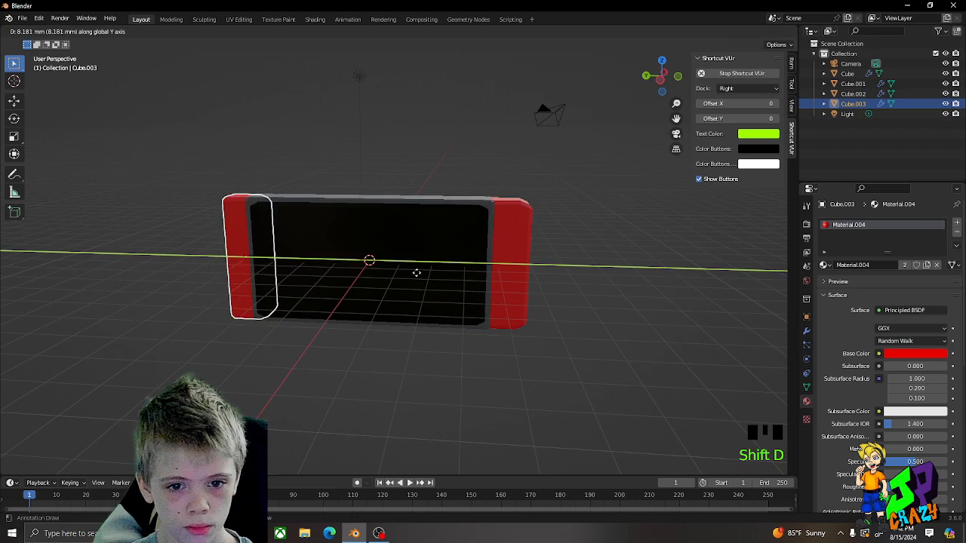
pyautogui.click(392, 266)
pyautogui.write('r90')
pyautogui.press('Return')
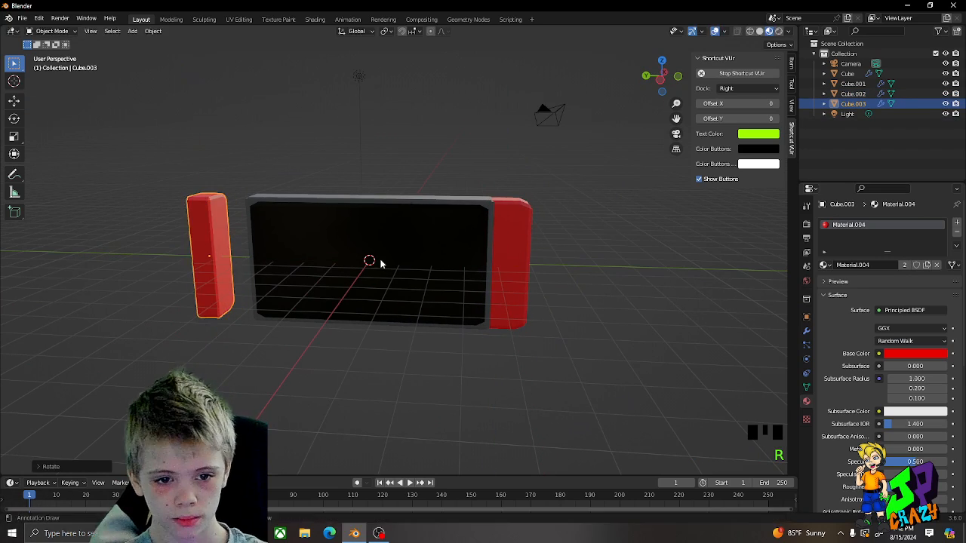
pyautogui.write('rz90')
pyautogui.press('Return')
# Move the duplicated block along Y until it sits against the panel's free side edge
pyautogui.moveTo(407, 339); pyautogui.dragTo(453, 338, button='middle')
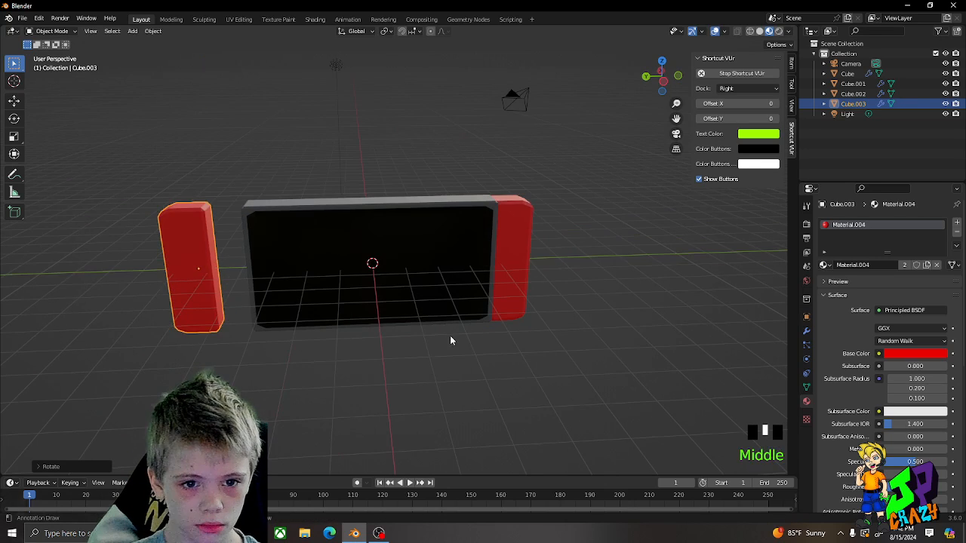
pyautogui.press('g')
pyautogui.press('y')
pyautogui.click(489, 340)
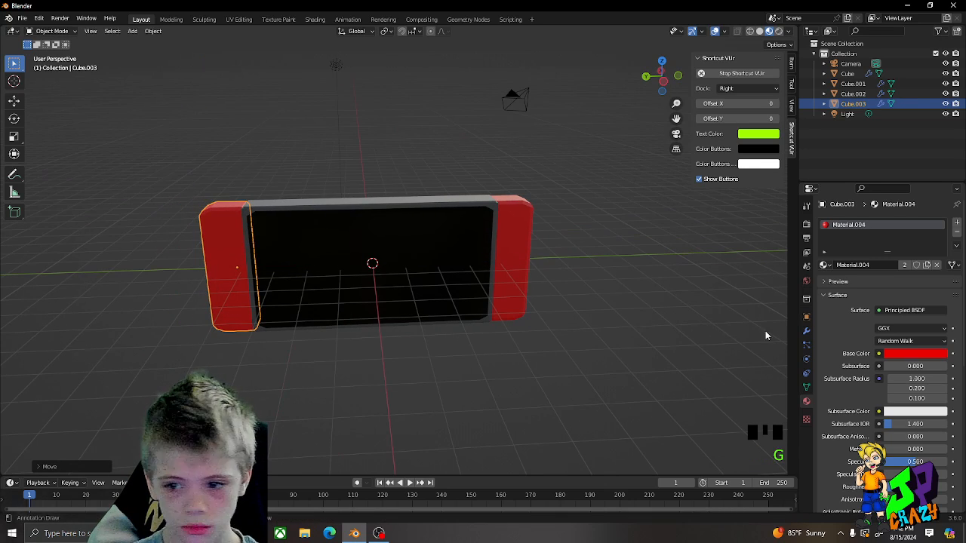
# Replace the duplicated block's shared material with a new one and set its base color to blue
pyautogui.click(937, 265)
pyautogui.click(908, 266)
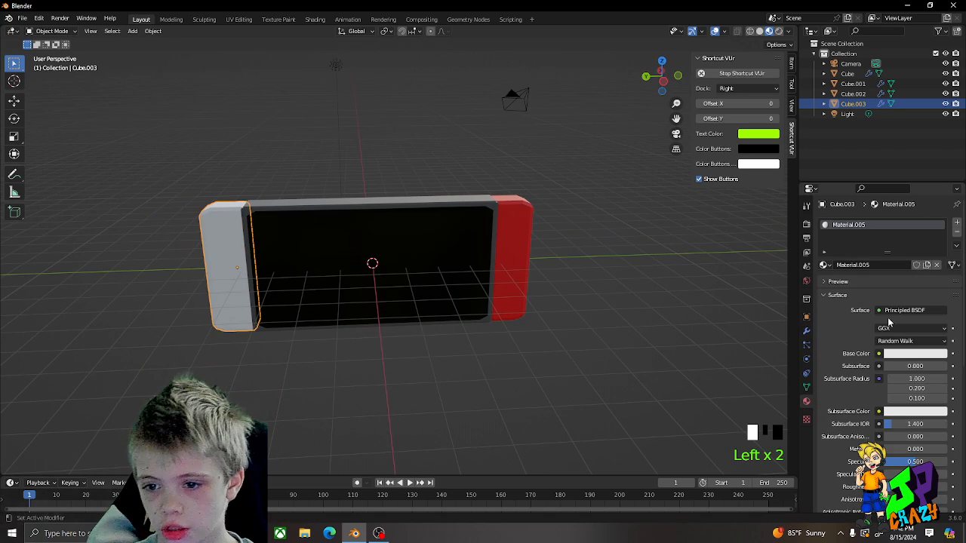
pyautogui.click(895, 353)
pyautogui.moveTo(897, 244); pyautogui.dragTo(928, 226)
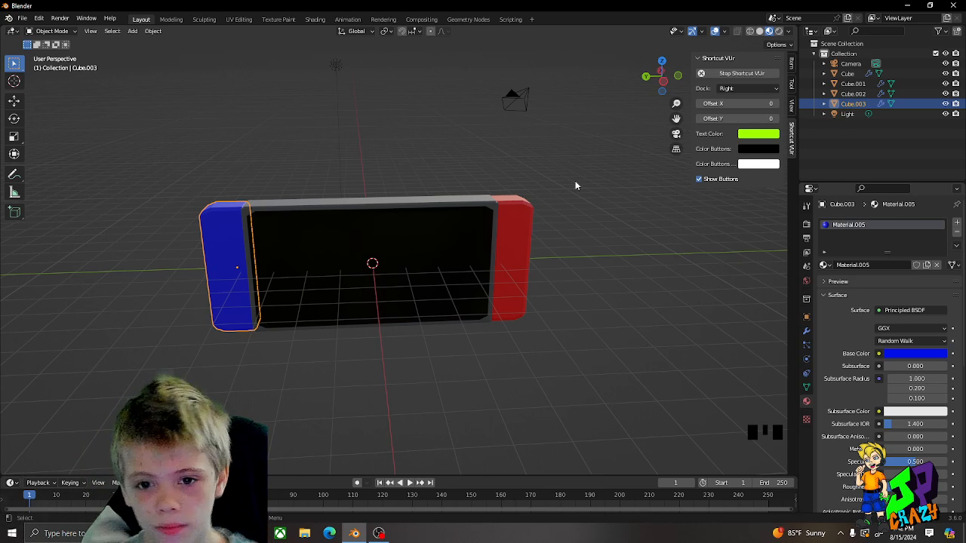
# Deselect the blue block and add a cylinder mesh at the 3D cursor
pyautogui.click(571, 237)
pyautogui.scroll(3, 581, 238)
pyautogui.hotkey('shift', 'a')
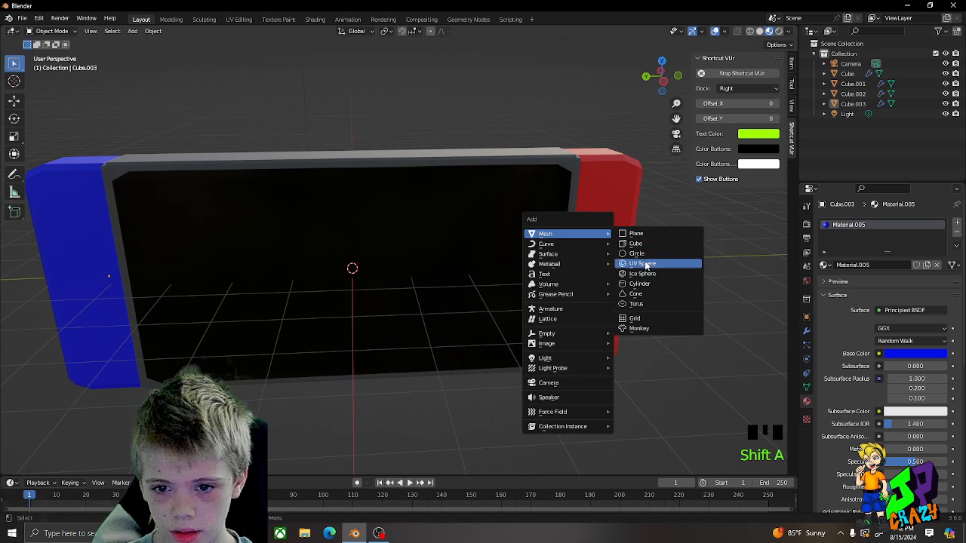
pyautogui.click(639, 285)
pyautogui.press('r')
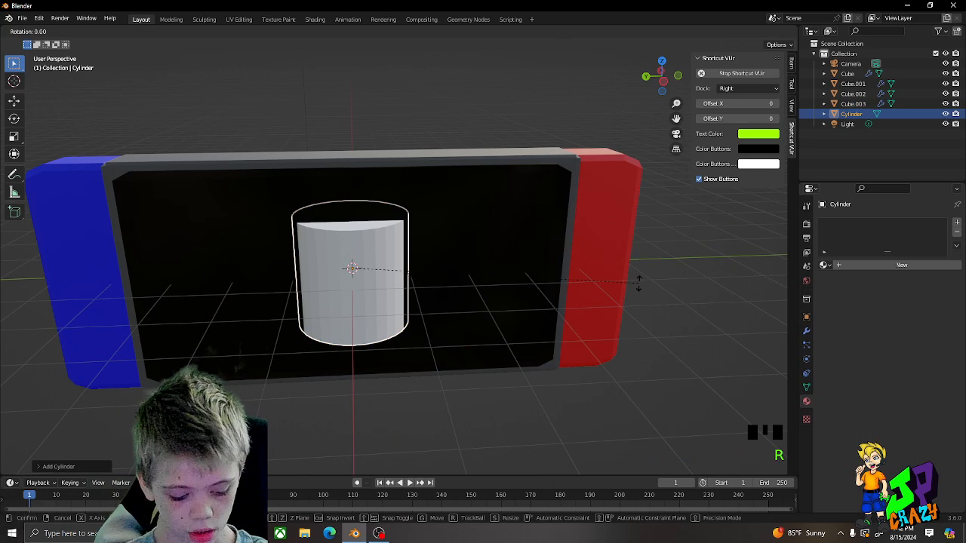
pyautogui.write('x')
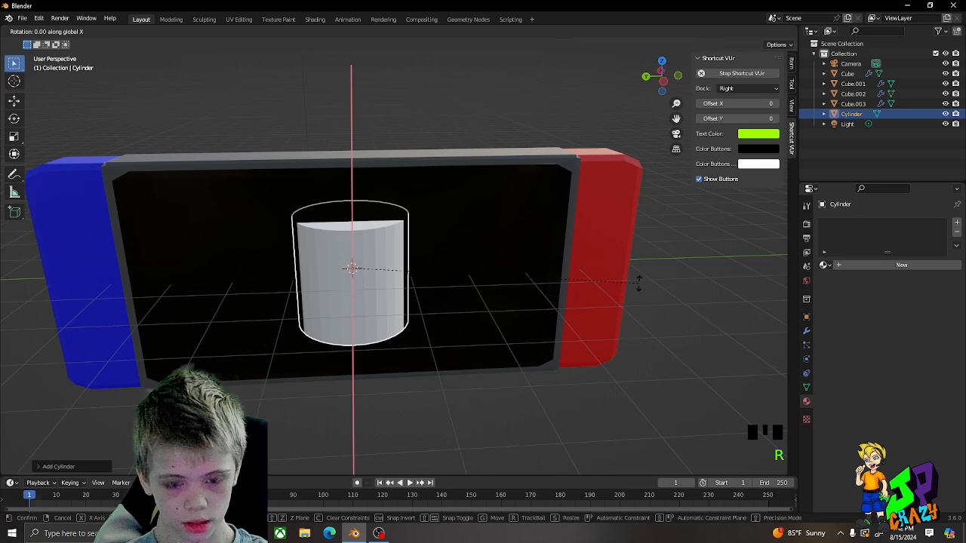
pyautogui.write('990')
pyautogui.press('Escape')
# Rotate the cylinder 90° about the Y axis so its flat face points to the panel's front
pyautogui.write('r')
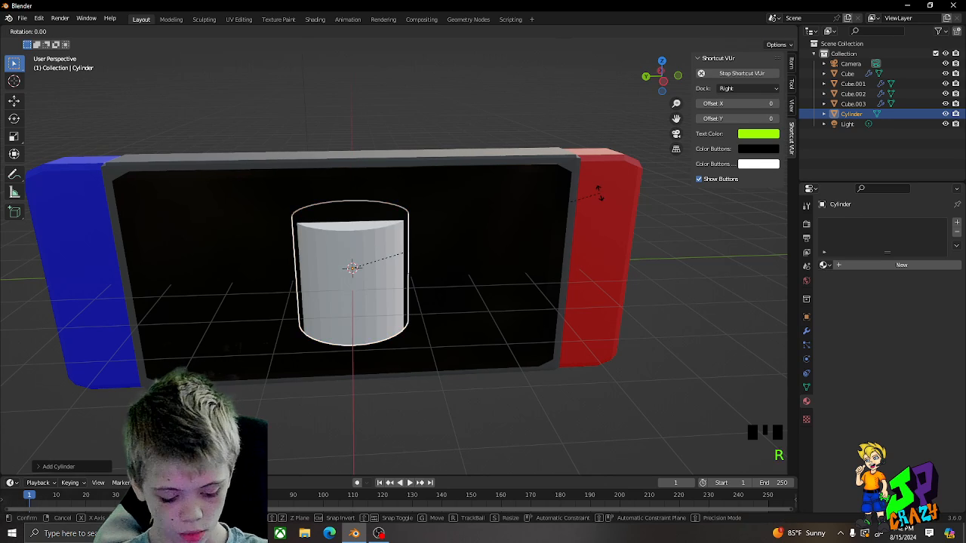
pyautogui.write('y90')
pyautogui.click(577, 189)
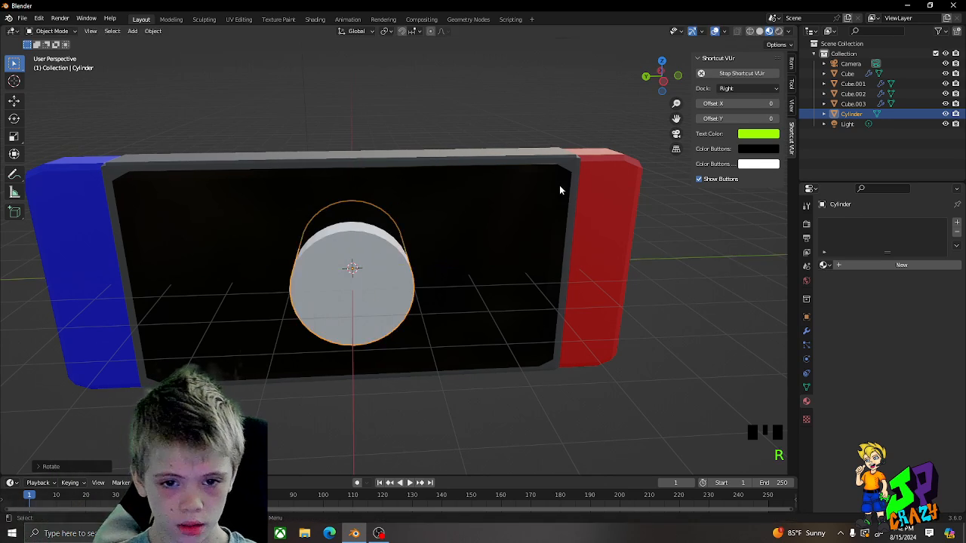
# Scale the cylinder down and move it along Y onto the red block
pyautogui.press('s')
pyautogui.click(452, 258)
pyautogui.press('g')
pyautogui.press('y')
pyautogui.click(693, 257)
pyautogui.moveTo(693, 256); pyautogui.dragTo(637, 272, button='middle')
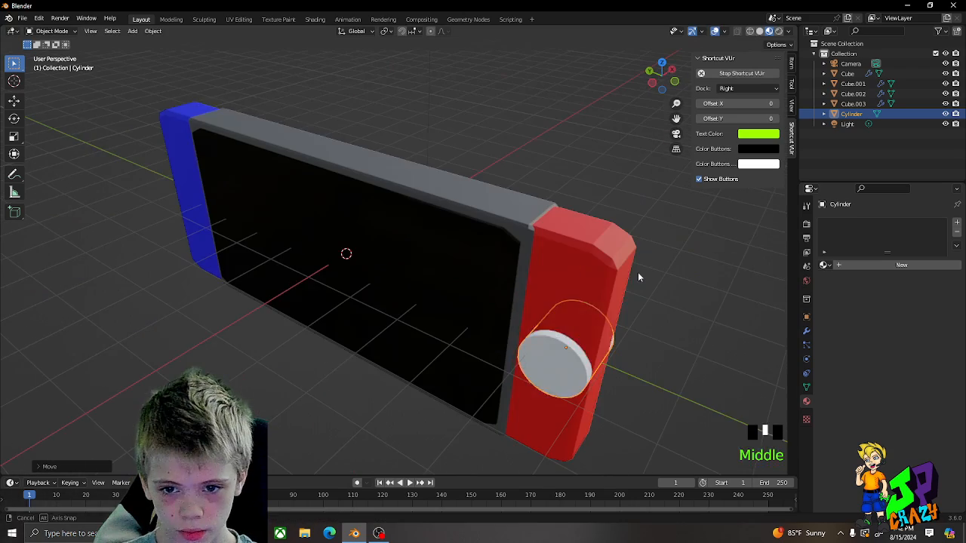
# Shrink the cylinder to button size, shift it along X to the red block's front face, and raise it along Z
pyautogui.press('s')
pyautogui.click(572, 320)
pyautogui.press('g')
pyautogui.press('x')
pyautogui.click(617, 334)
pyautogui.press('g')
pyautogui.press('z')
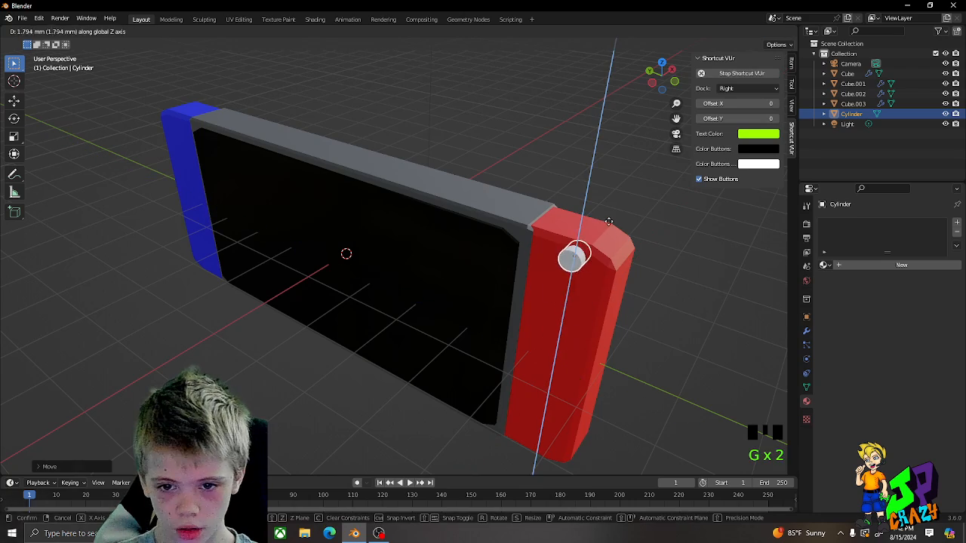
pyautogui.click(638, 305)
# Fine-tune the cylinder's position along Y and Z on the upper part of the red block's front face
pyautogui.scroll(2, 638, 304)
pyautogui.press('g')
pyautogui.press('y')
pyautogui.click(636, 300)
pyautogui.press('g')
pyautogui.press('z')
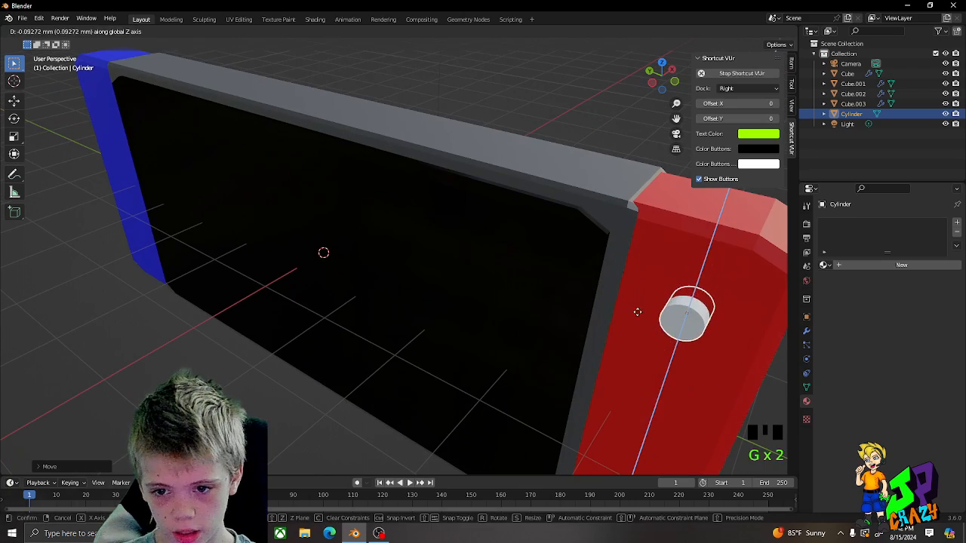
pyautogui.click(640, 319)
# Scale the cylinder along X to flatten it into a thin button protruding from the red block
pyautogui.moveTo(681, 331); pyautogui.dragTo(636, 338, button='middle')
pyautogui.press('s')
pyautogui.press('x')
pyautogui.click(522, 336)
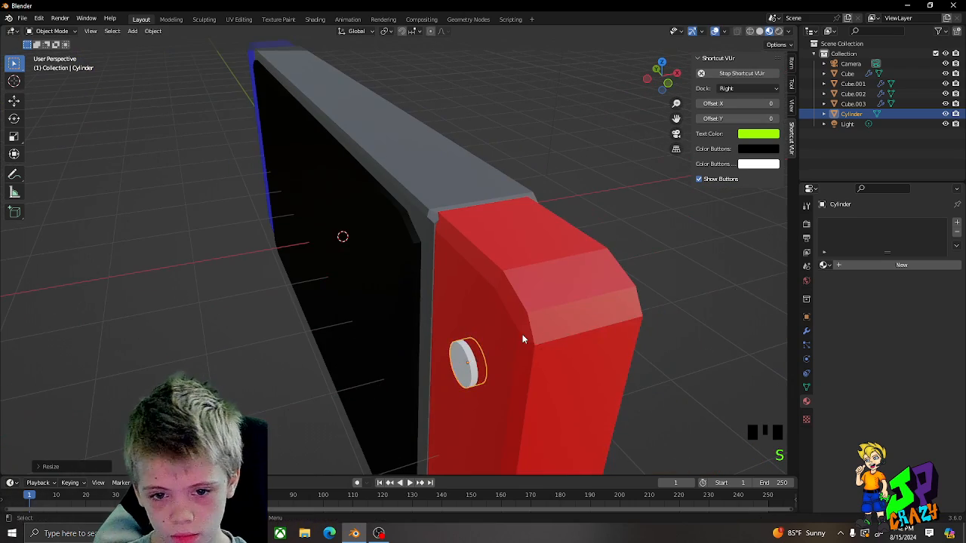
# Assign the existing Material.003 to the cylinder and set its color to black
pyautogui.moveTo(522, 336); pyautogui.dragTo(569, 312, button='middle')
pyautogui.scroll(-2, 636, 291)
pyautogui.keyDown('shift'); pyautogui.moveTo(636, 291); pyautogui.dragTo(612, 286, button='middle'); pyautogui.keyUp('shift')
pyautogui.click(825, 265)
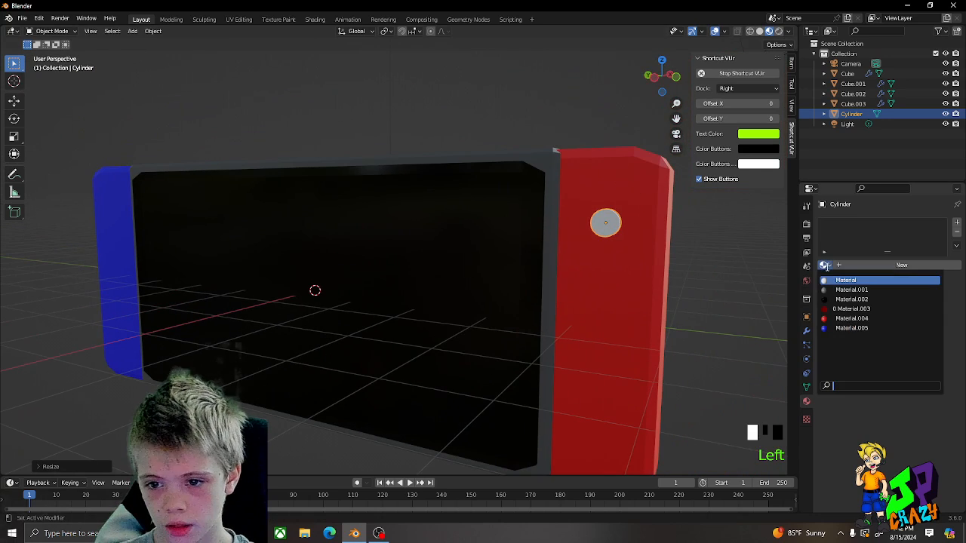
pyautogui.click(845, 307)
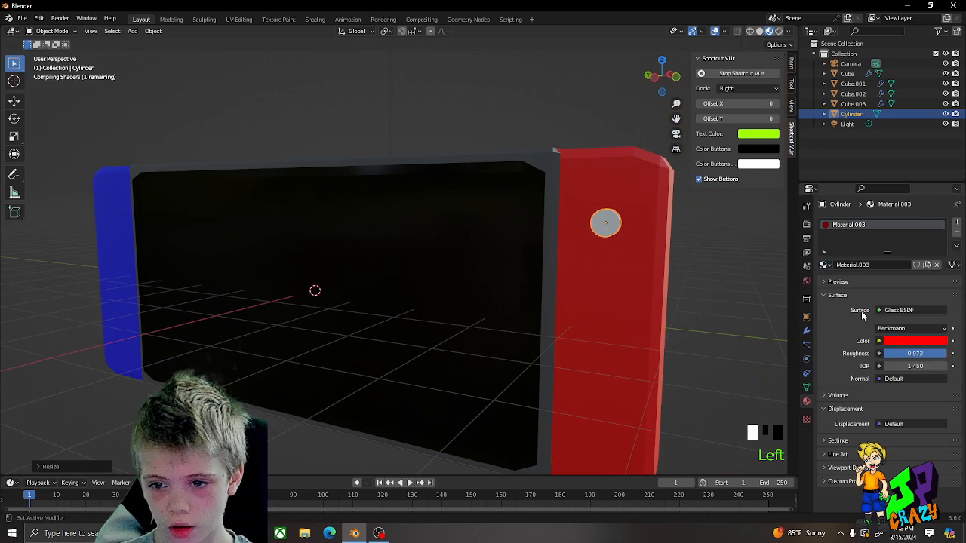
pyautogui.click(906, 341)
pyautogui.moveTo(941, 262); pyautogui.dragTo(940, 272)
# Switch to Rendered shading and set the cylinder's glass material to roughness 1.000 and IOR 0.000
pyautogui.moveTo(675, 262); pyautogui.dragTo(626, 269, button='middle')
pyautogui.scroll(2, 626, 270)
pyautogui.click(778, 31)
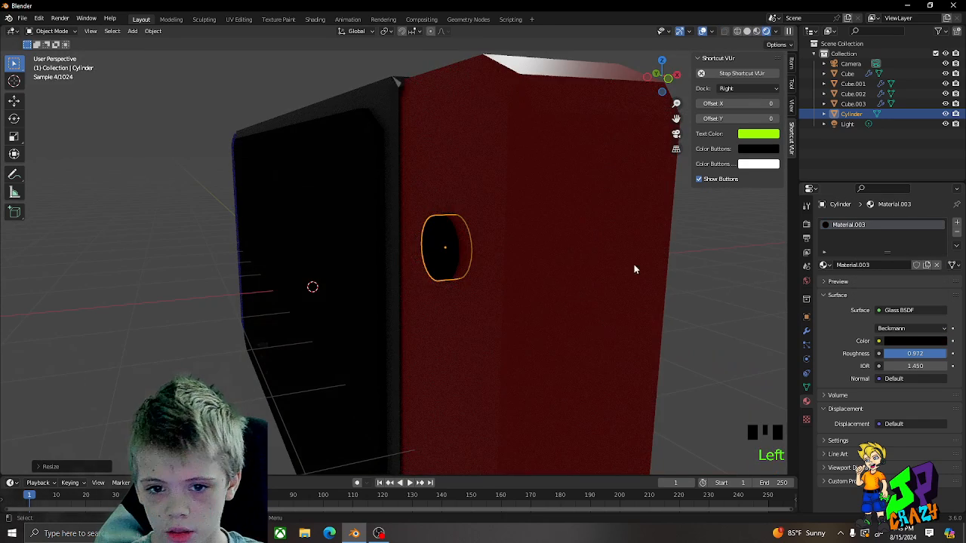
pyautogui.scroll(2, 659, 311)
pyautogui.moveTo(657, 309); pyautogui.dragTo(654, 311, button='middle')
pyautogui.moveTo(919, 356); pyautogui.dragTo(941, 366)
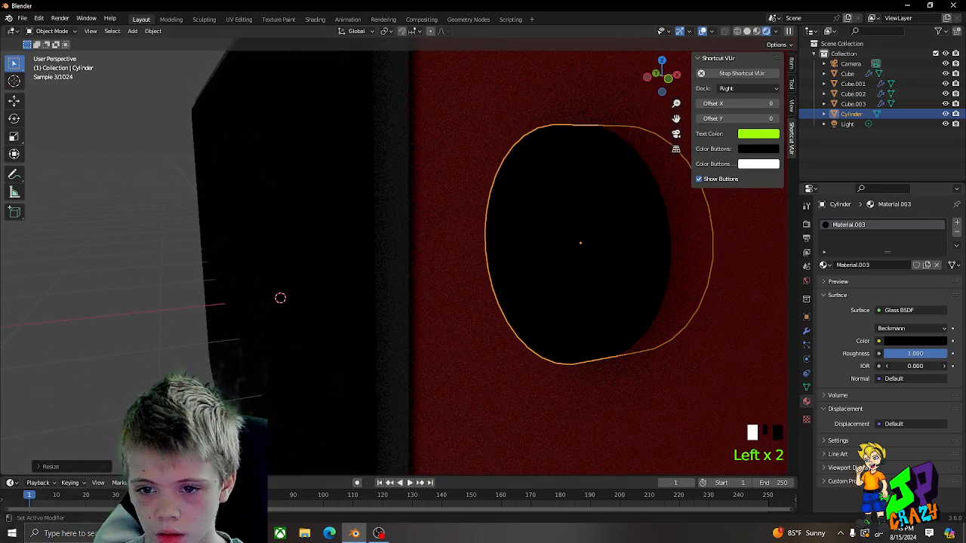
# Change the cylinder material's surface shader to Glossy BSDF and then to Principled Volume
pyautogui.click(913, 311)
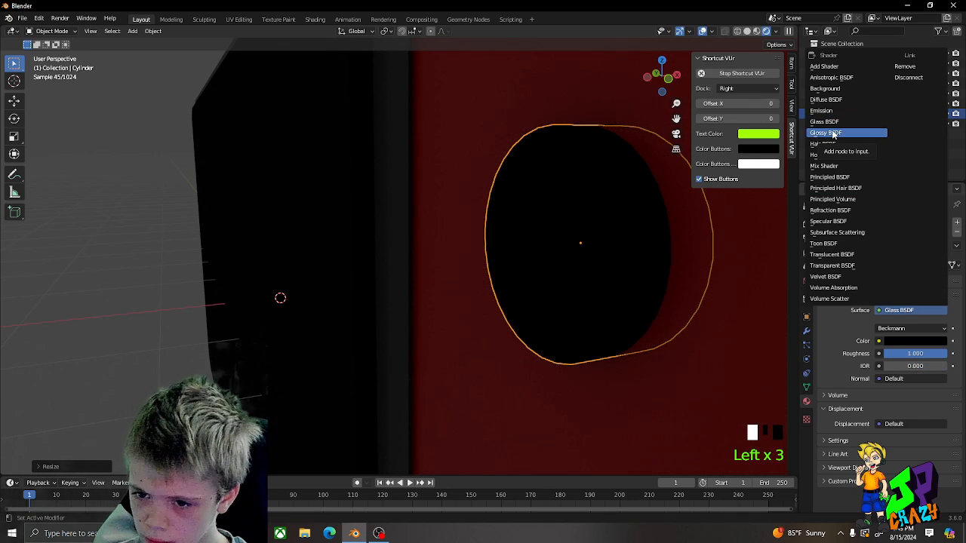
pyautogui.click(830, 133)
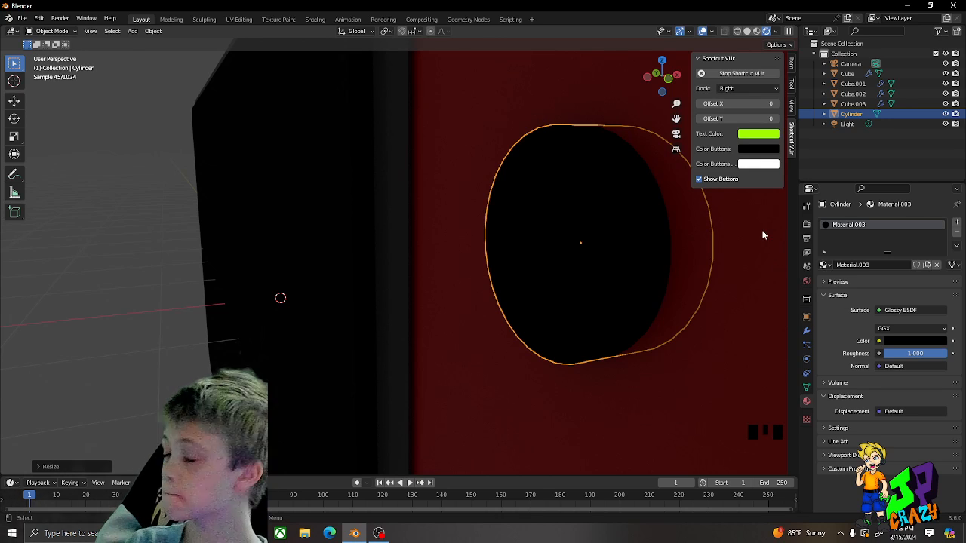
pyautogui.click(909, 311)
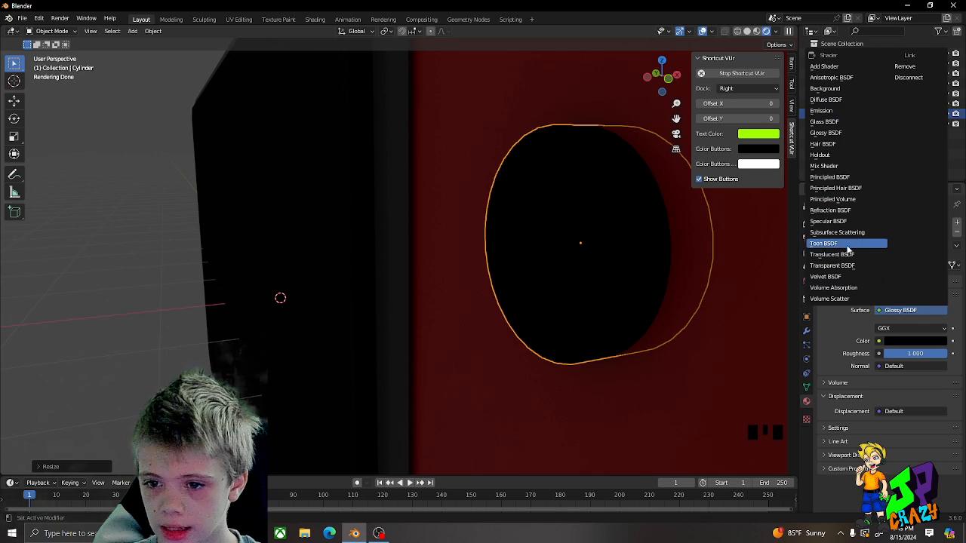
pyautogui.click(833, 199)
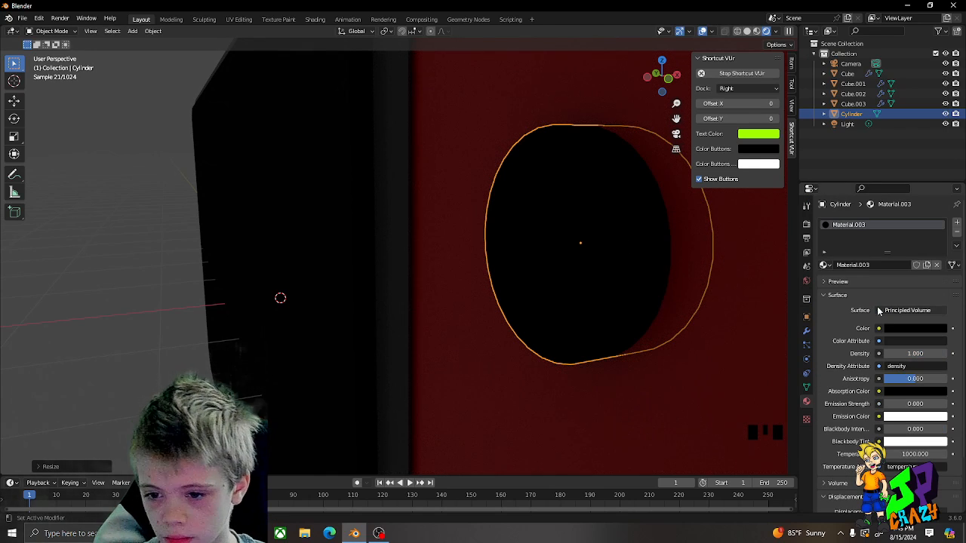
# Inspect the black button on the red block in the render, then return the viewport to Material Preview shading
pyautogui.scroll(-4, 878, 311)
pyautogui.scroll(-2, 588, 275)
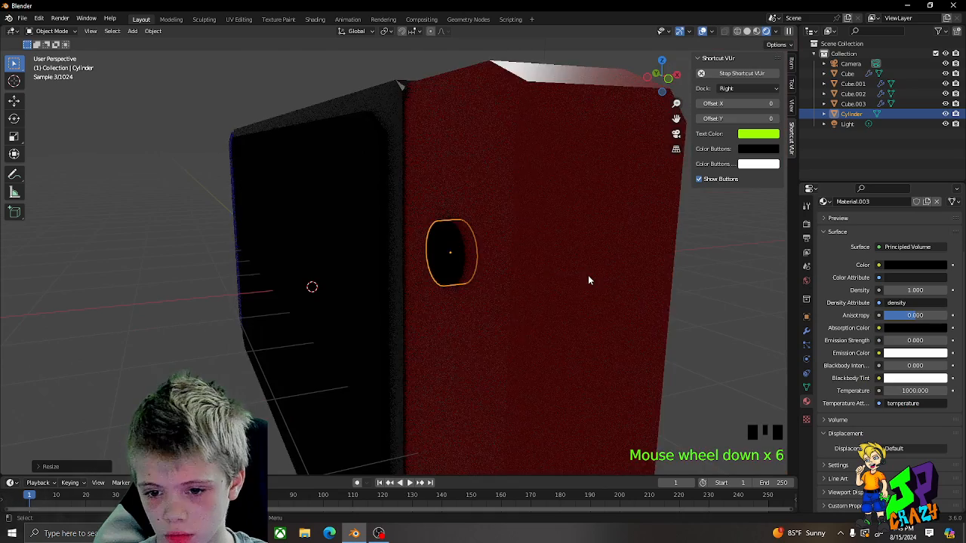
pyautogui.moveTo(587, 275); pyautogui.dragTo(626, 281, button='middle')
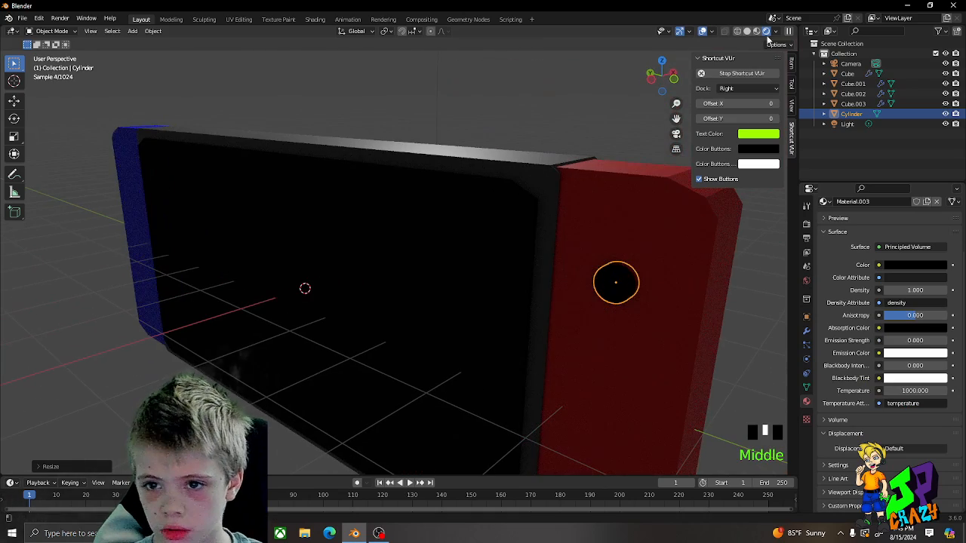
pyautogui.click(747, 31)
pyautogui.moveTo(625, 225); pyautogui.dragTo(614, 216, button='middle')
pyautogui.scroll(2, 660, 225)
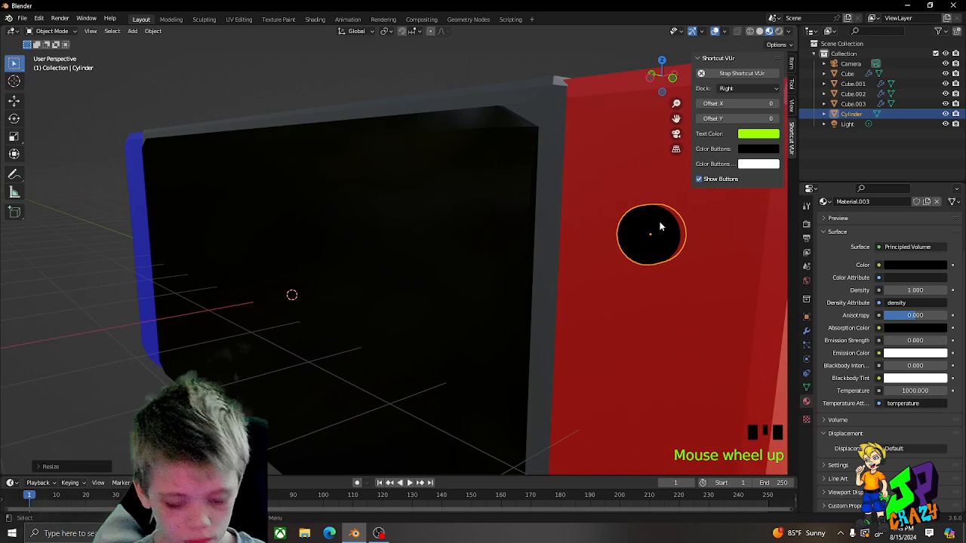
# Unlink Material.003 from the cylinder, assign a new Principled BSDF material, and darken its base color to near black
pyautogui.scroll(4, 920, 250)
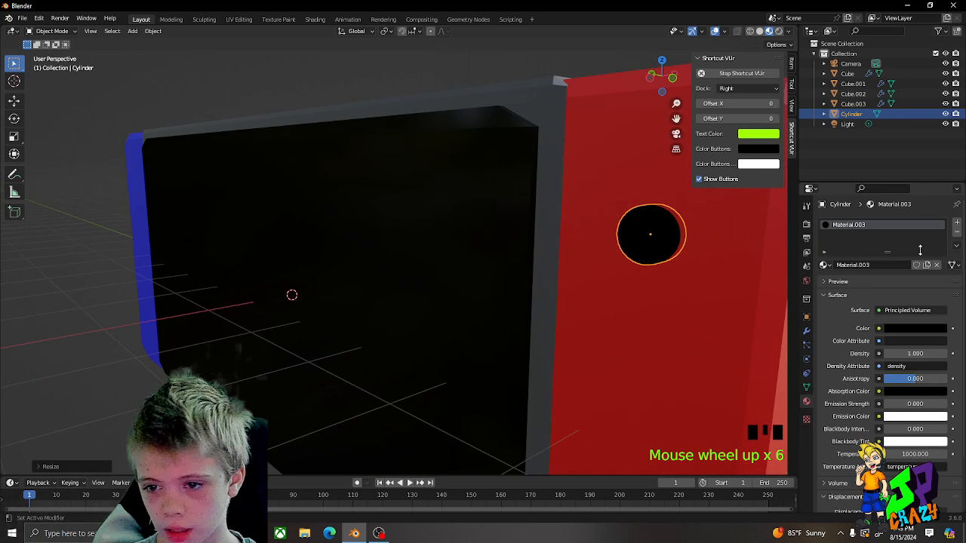
pyautogui.click(936, 264)
pyautogui.click(899, 267)
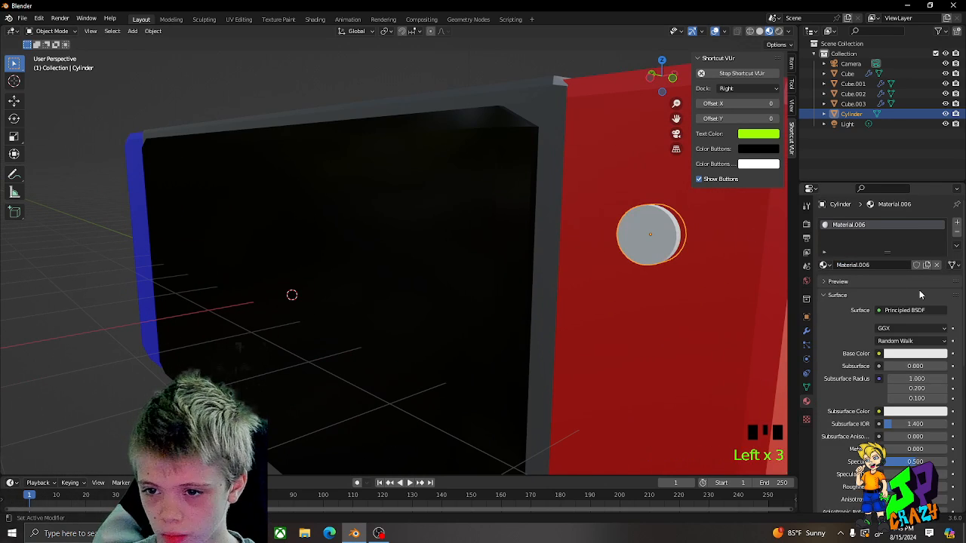
pyautogui.click(923, 353)
pyautogui.click(923, 353)
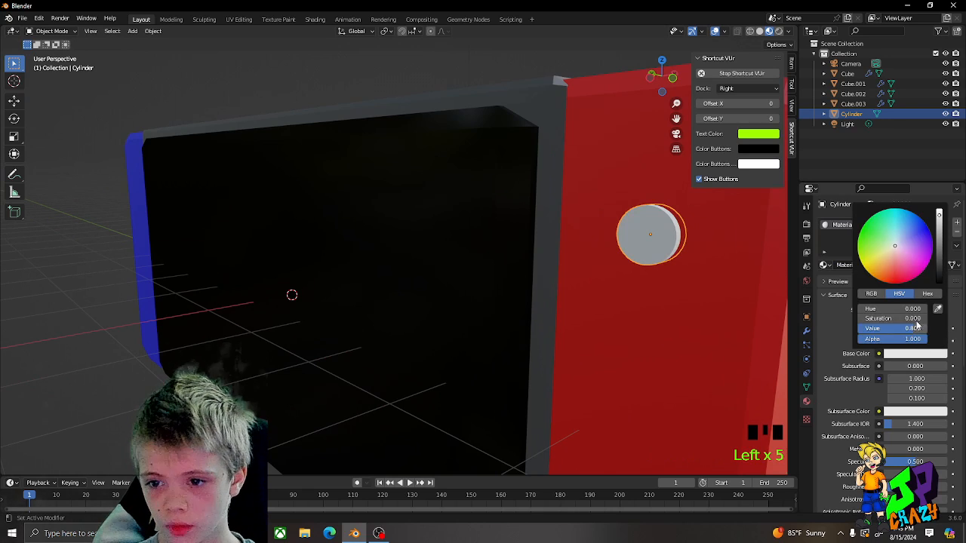
pyautogui.click(938, 269)
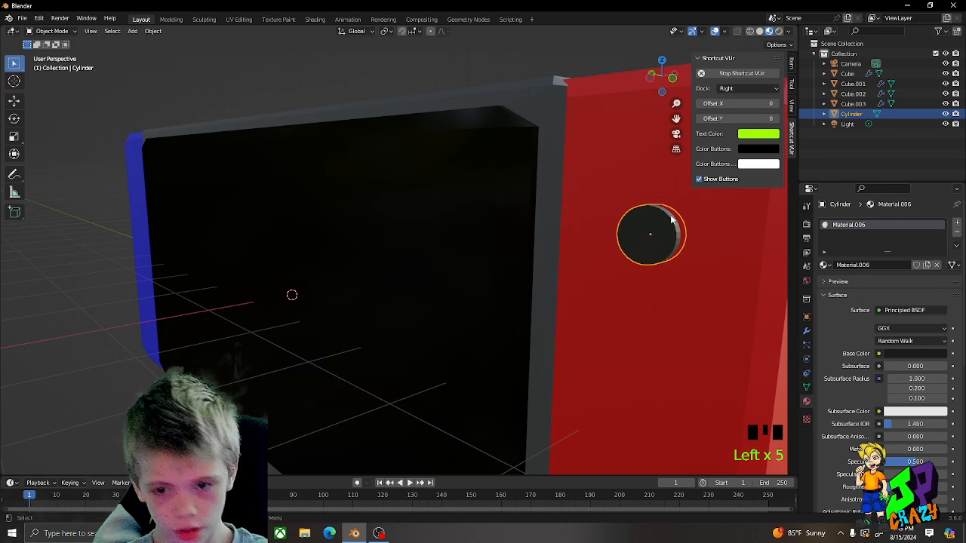
# Add a Bevel modifier to the cylinder button with amount 0.106 mm and 2 segments, and apply it
pyautogui.click(806, 330)
pyautogui.click(843, 222)
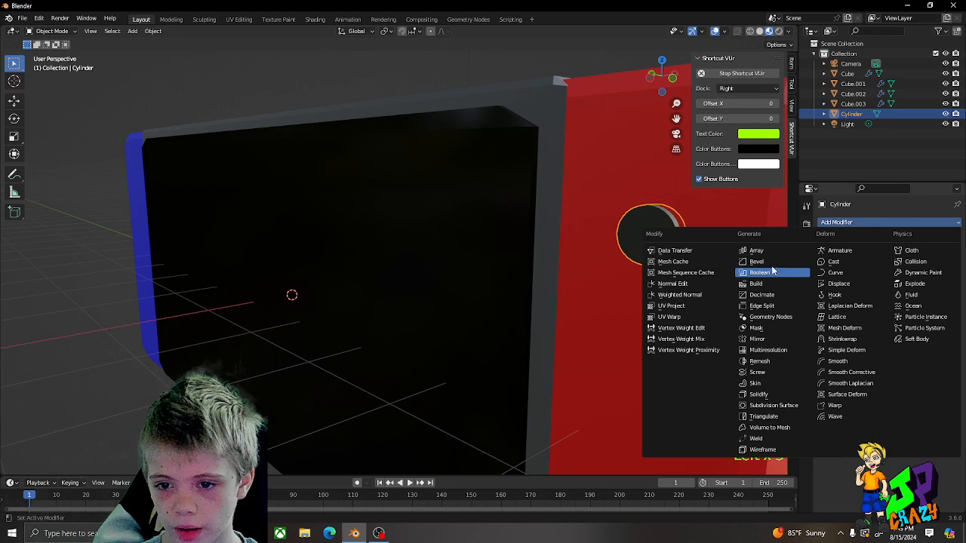
pyautogui.click(768, 261)
pyautogui.moveTo(715, 259); pyautogui.dragTo(662, 263, button='middle')
pyautogui.scroll(2, 669, 259)
pyautogui.scroll(-1, 660, 267)
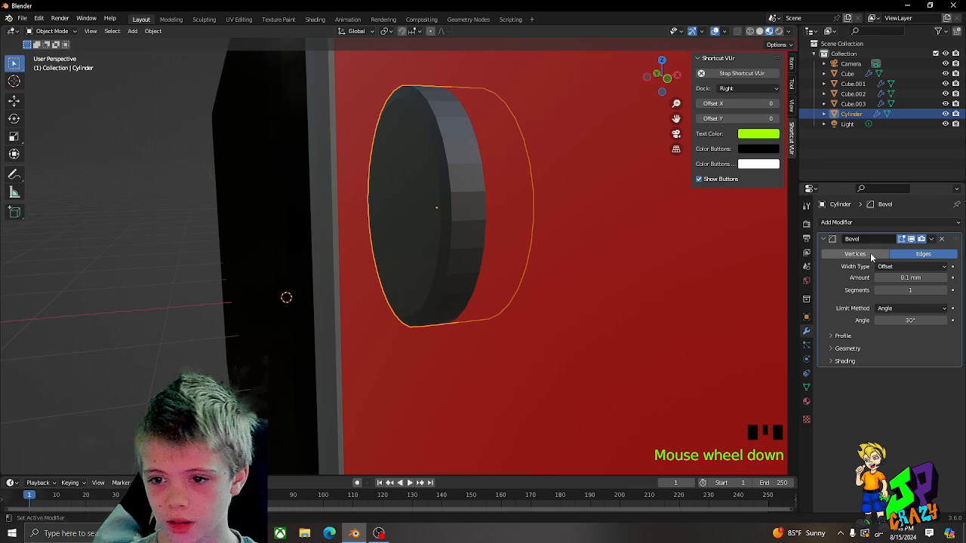
pyautogui.moveTo(905, 277); pyautogui.dragTo(909, 303)
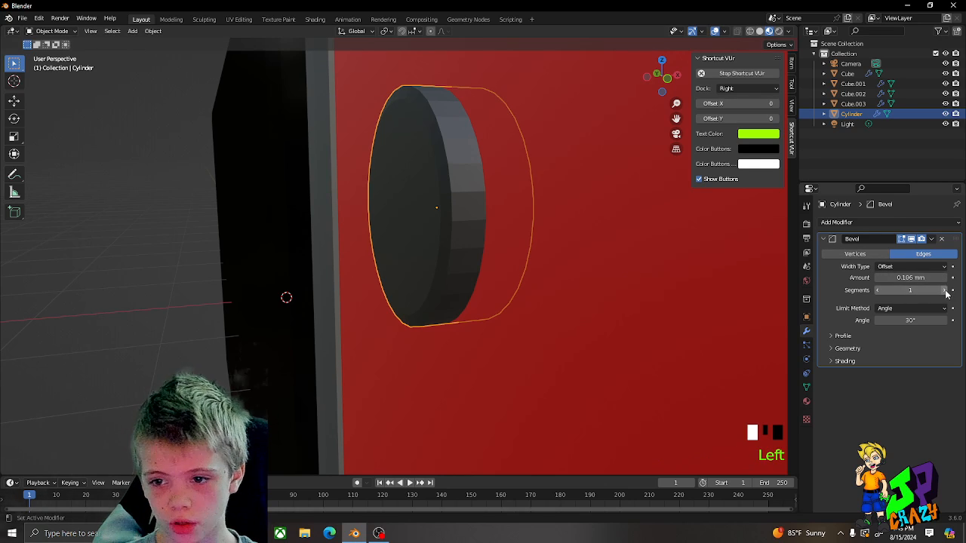
pyautogui.click(946, 291)
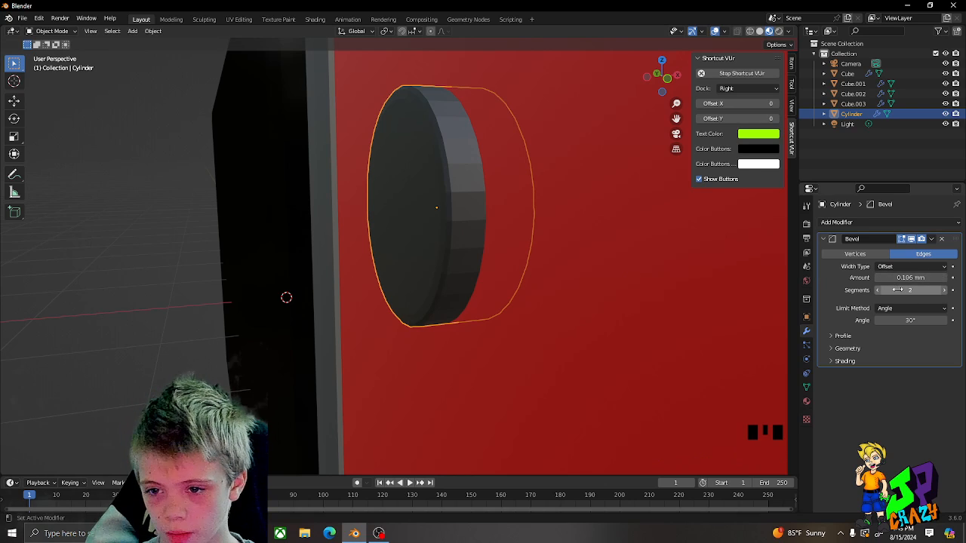
pyautogui.click(931, 238)
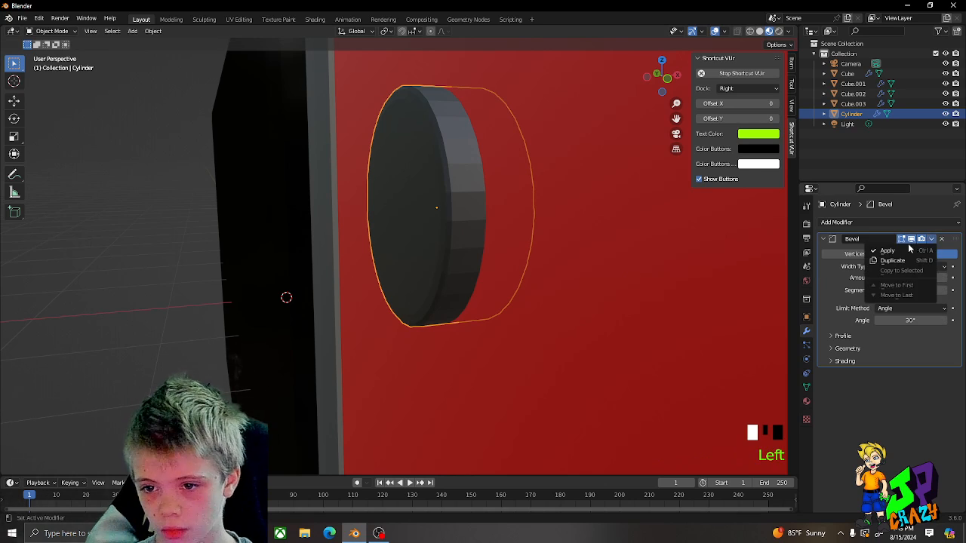
pyautogui.click(889, 249)
# Apply the existing Bevel modifiers on the screen, the console body, the red controller and the blue controller
pyautogui.scroll(-2, 590, 204)
pyautogui.moveTo(474, 201); pyautogui.dragTo(496, 194, button='middle')
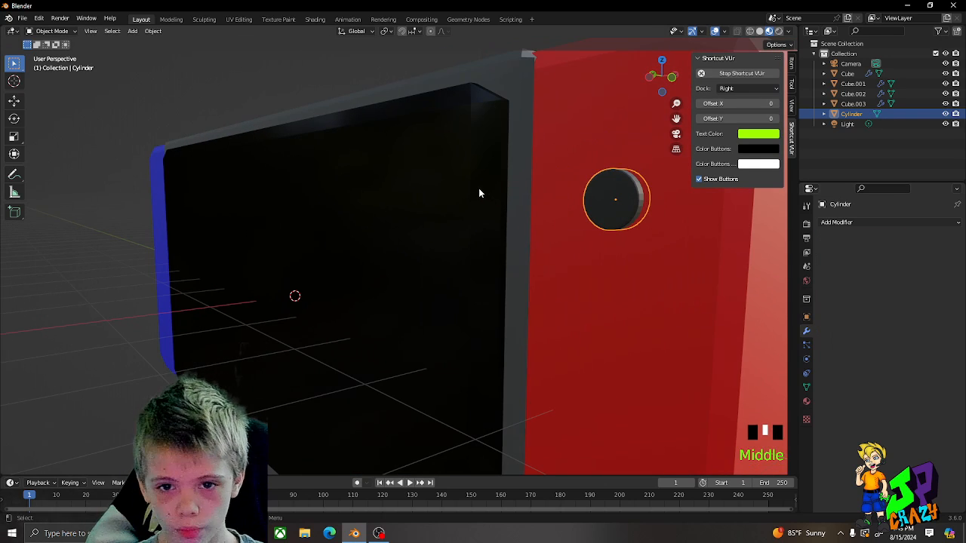
pyautogui.click(515, 186)
pyautogui.click(931, 239)
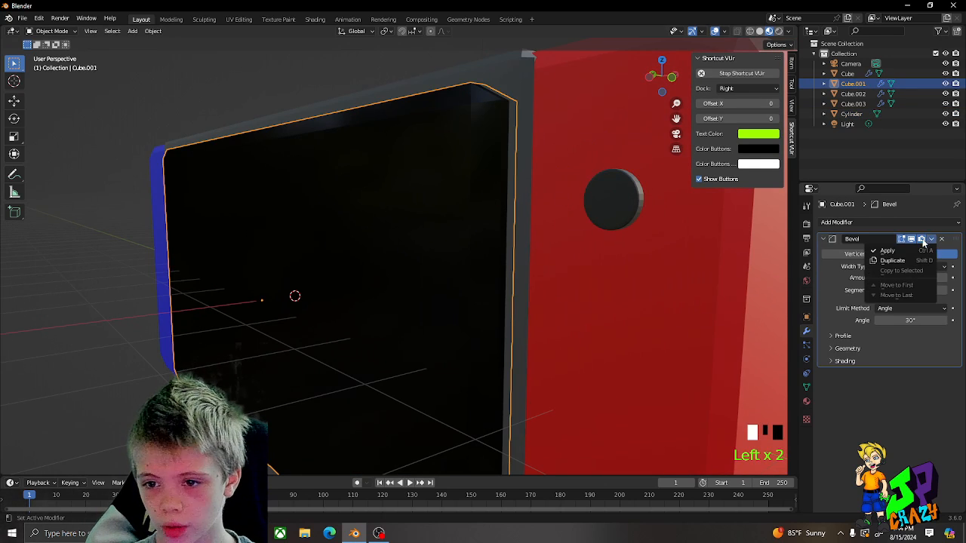
pyautogui.click(889, 251)
pyautogui.click(634, 142)
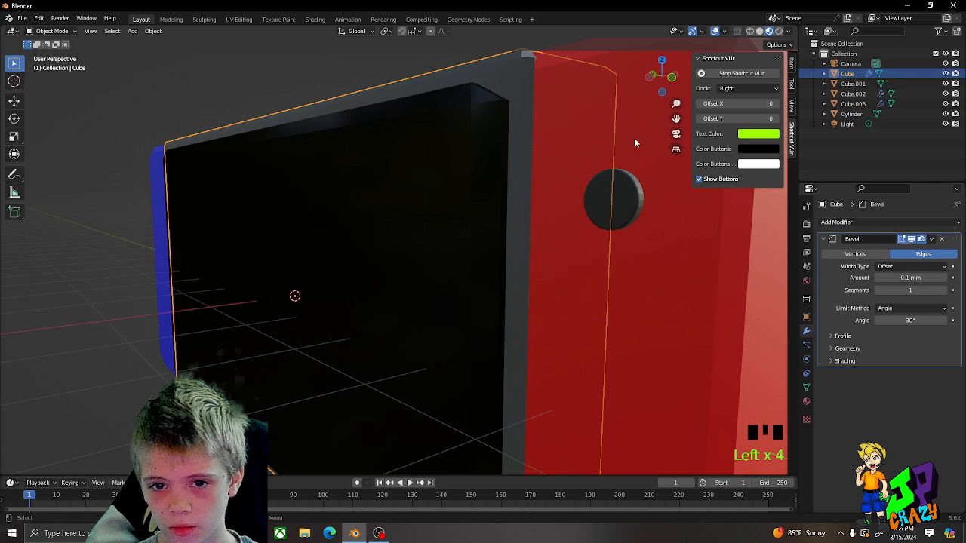
pyautogui.click(928, 240)
pyautogui.click(742, 245)
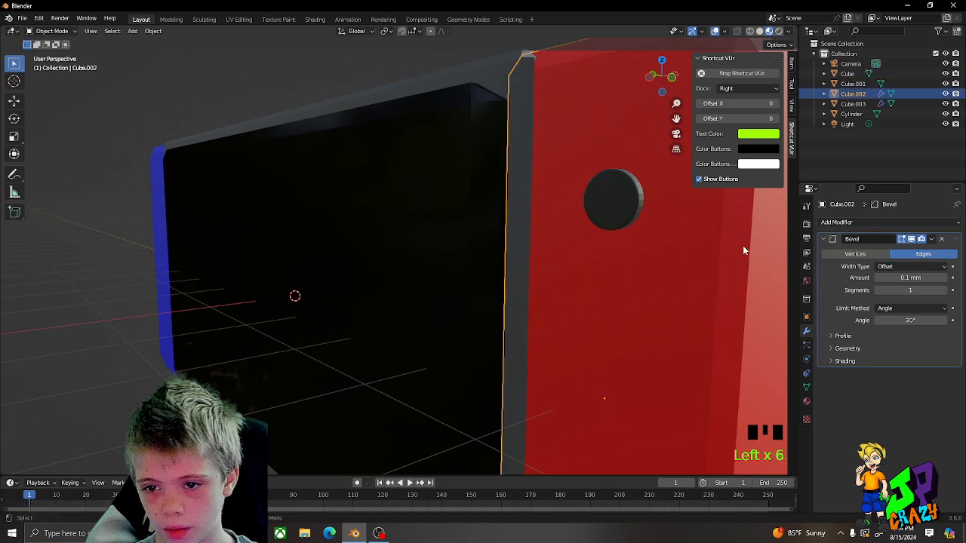
pyautogui.click(931, 239)
pyautogui.click(888, 251)
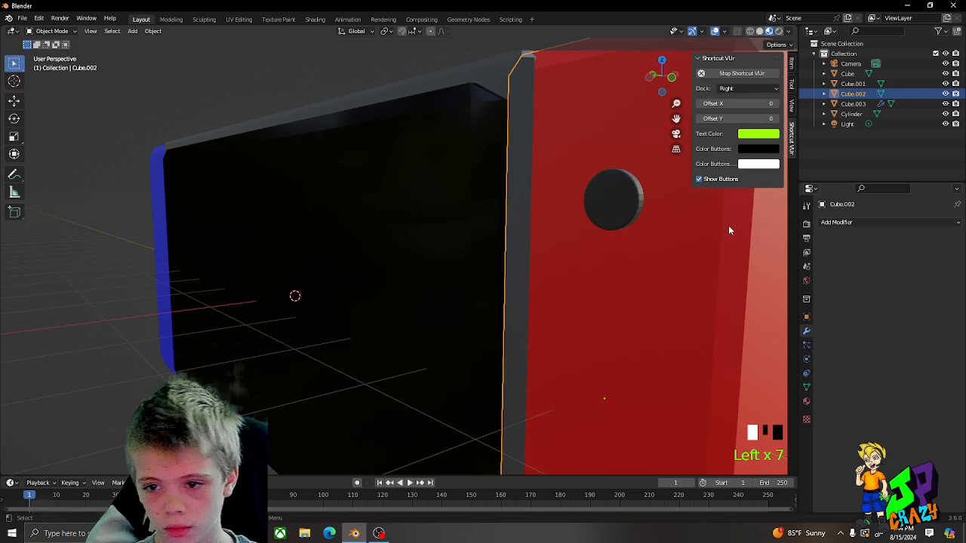
pyautogui.click(153, 201)
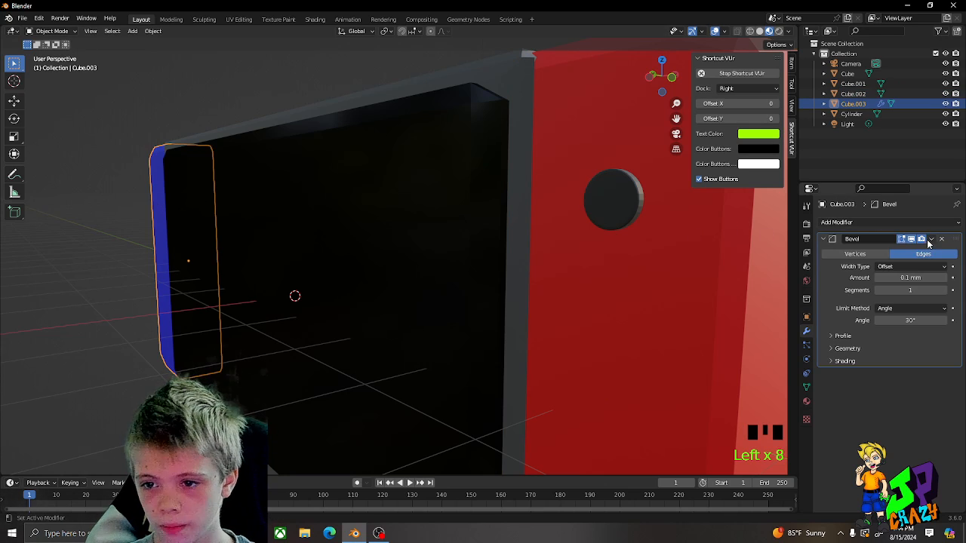
pyautogui.click(931, 239)
pyautogui.click(888, 250)
# Raise the black button on the red controller along Z and place a duplicate of it directly below
pyautogui.click(615, 208)
pyautogui.scroll(-2, 615, 210)
pyautogui.moveTo(613, 211); pyautogui.dragTo(641, 209, button='middle')
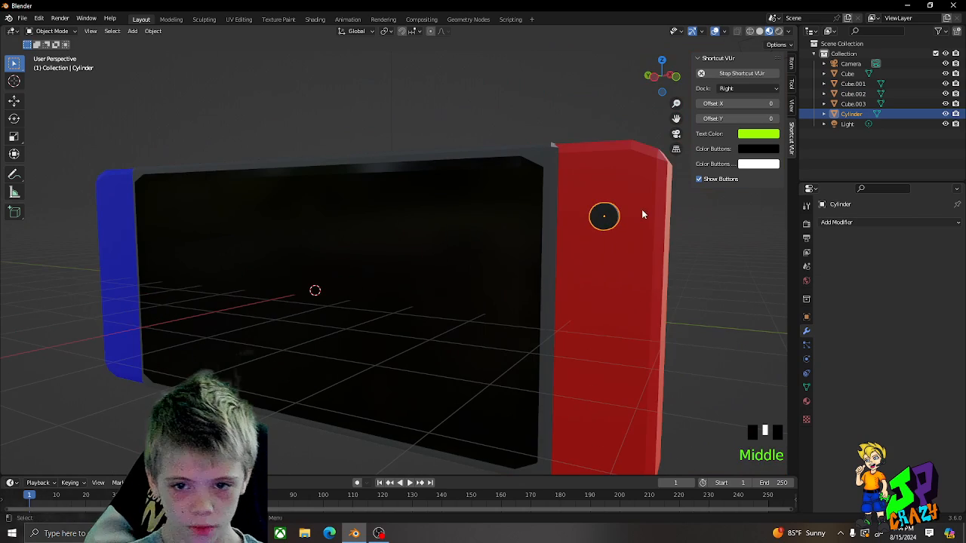
pyautogui.press('g')
pyautogui.press('z')
pyautogui.click(647, 199)
pyautogui.hotkey('shift', 'd')
pyautogui.press('z')
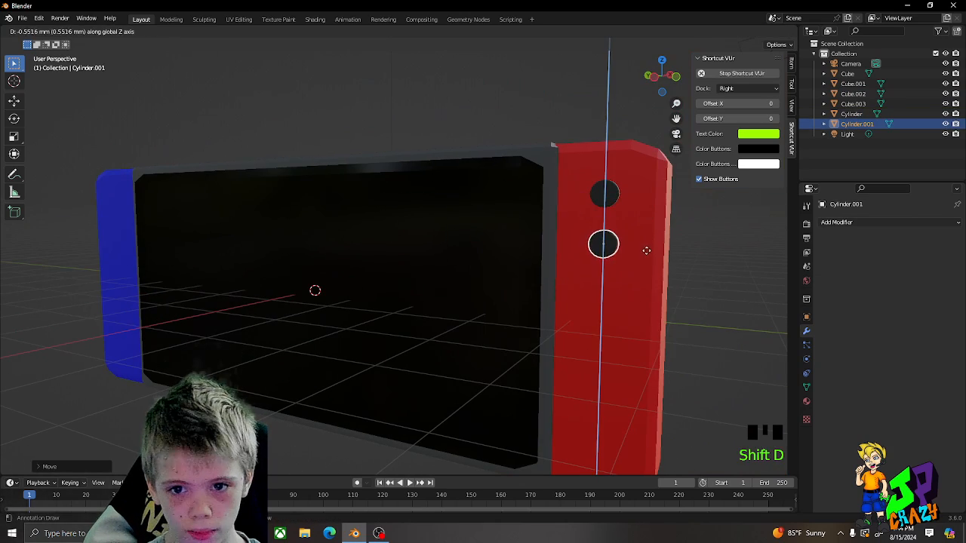
pyautogui.click(645, 257)
# Duplicate both buttons in place and rotate the copies a quarter turn about the X axis to form a four-button diamond
pyautogui.keyDown('shift'); pyautogui.click(611, 197); pyautogui.keyUp('shift')
pyautogui.hotkey('shift', 'd')
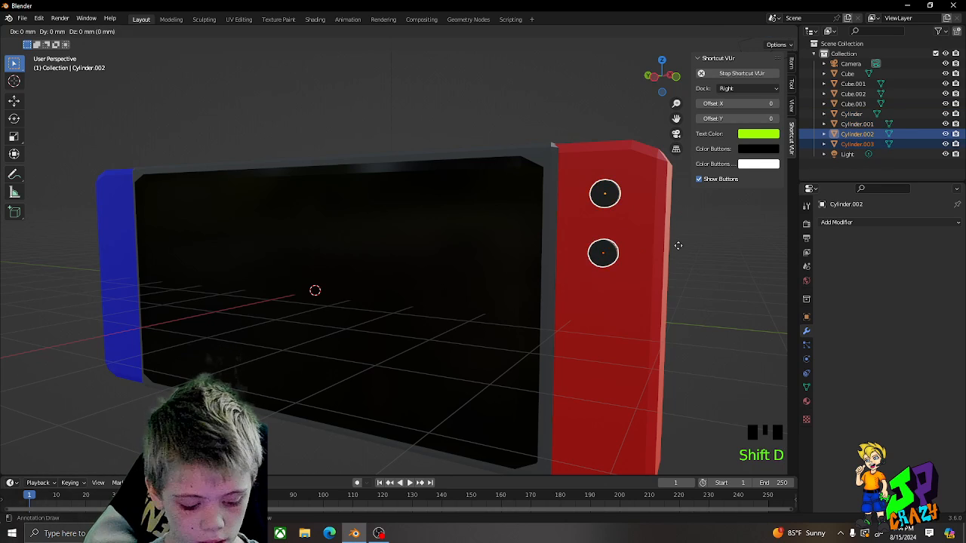
pyautogui.rightClick(714, 246)
pyautogui.press('r')
pyautogui.press('x')
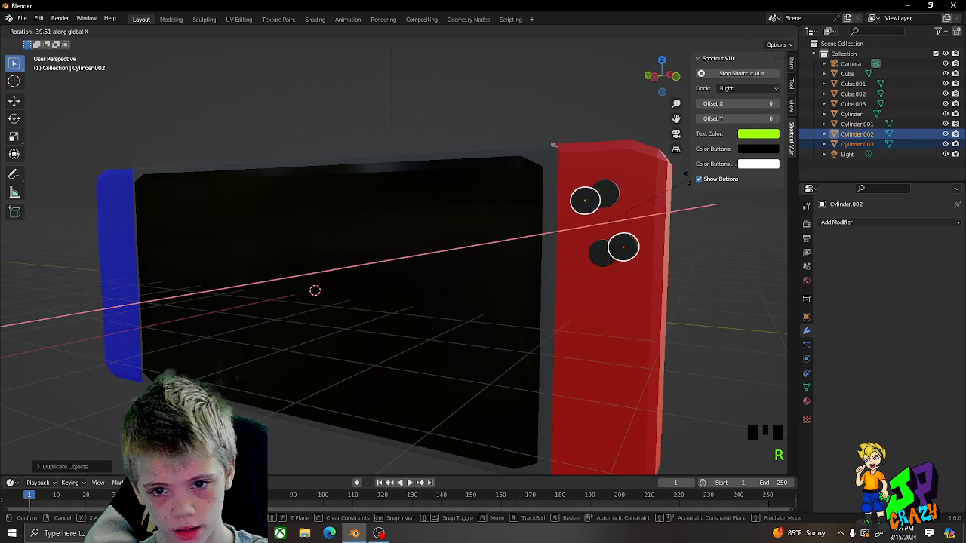
pyautogui.press('r')
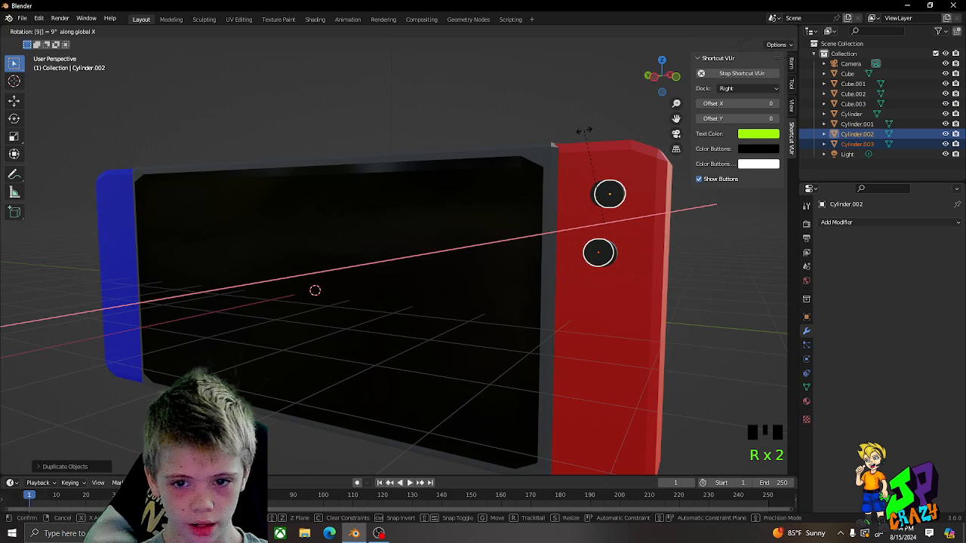
pyautogui.click(614, 230)
# Scale the four buttons together and reposition the cluster on the upper part of the red controller
pyautogui.keyDown('shift'); pyautogui.click(612, 257); pyautogui.keyUp('shift')
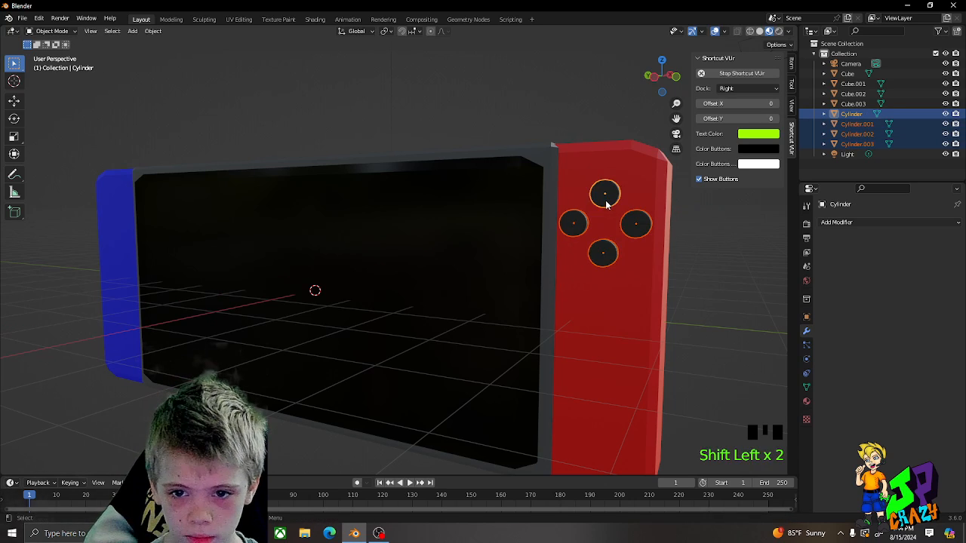
pyautogui.press('g')
pyautogui.press('s')
pyautogui.press('y')
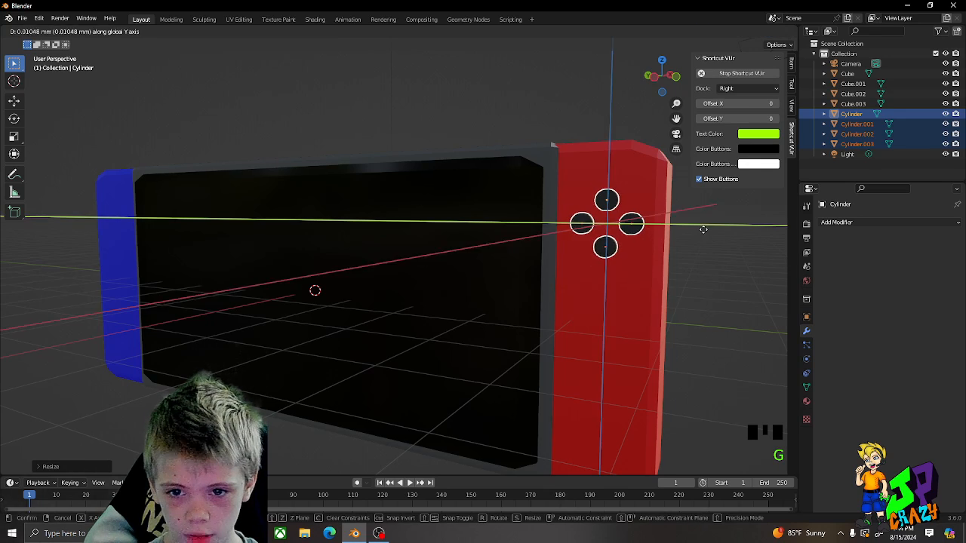
pyautogui.click(703, 228)
pyautogui.moveTo(702, 228); pyautogui.dragTo(686, 222, button='middle')
pyautogui.scroll(-2, 686, 222)
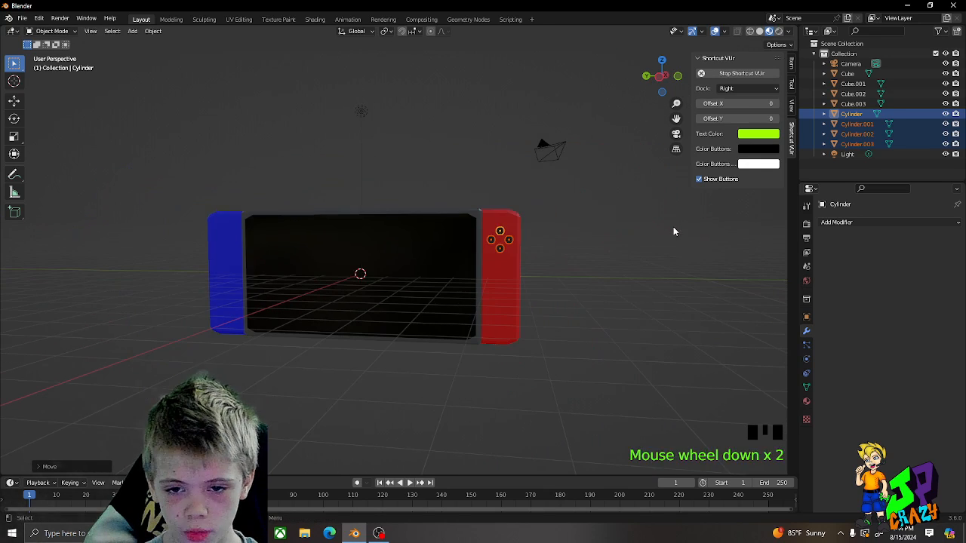
pyautogui.press('s')
pyautogui.press('Escape')
pyautogui.press('g')
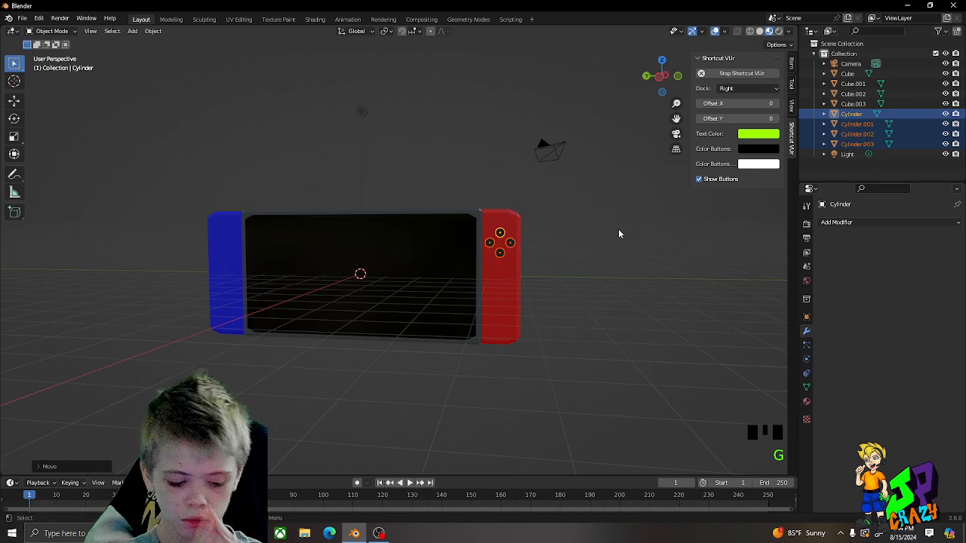
# Duplicate the four-button cluster along Y onto the blue controller and lower the copy along Z to the controller's lower part
pyautogui.hotkey('shift', 'd')
pyautogui.press('y')
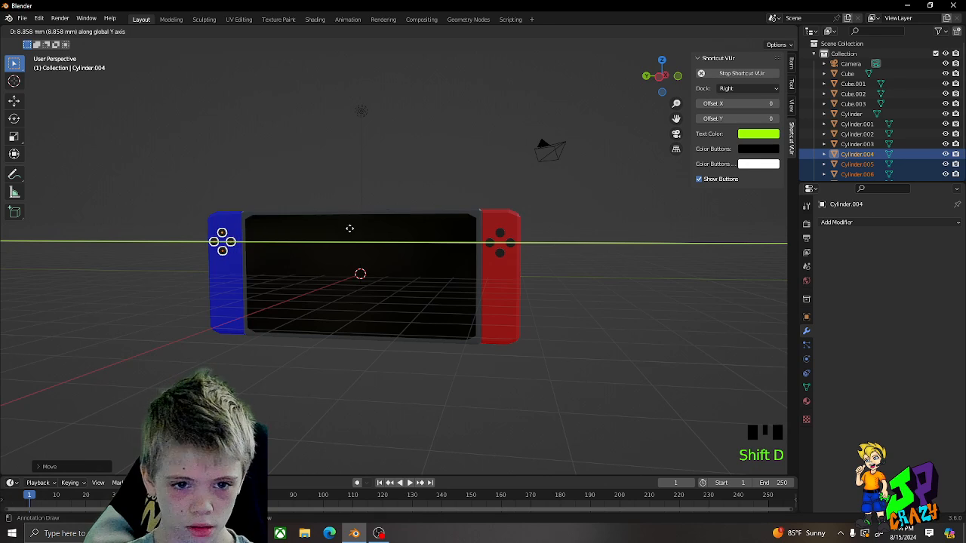
pyautogui.click(351, 226)
pyautogui.press('g')
pyautogui.press('z')
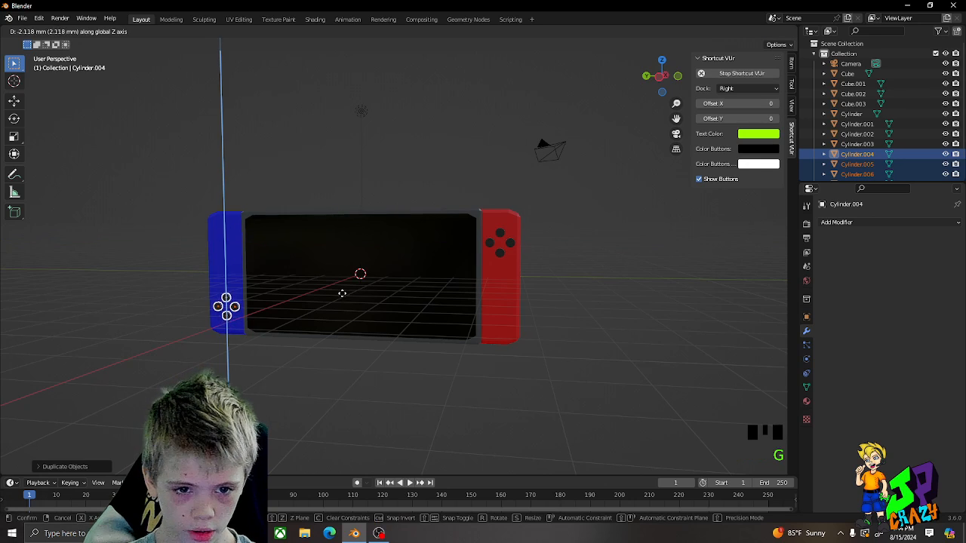
pyautogui.click(340, 293)
# Fine-tune the duplicated cluster's position along Y to centre it across the blue controller's width
pyautogui.press('g')
pyautogui.press('y')
pyautogui.click(351, 300)
pyautogui.moveTo(352, 300); pyautogui.dragTo(363, 273, button='middle')
pyautogui.press('g')
pyautogui.press('z')
pyautogui.press('y')
pyautogui.click(422, 316)
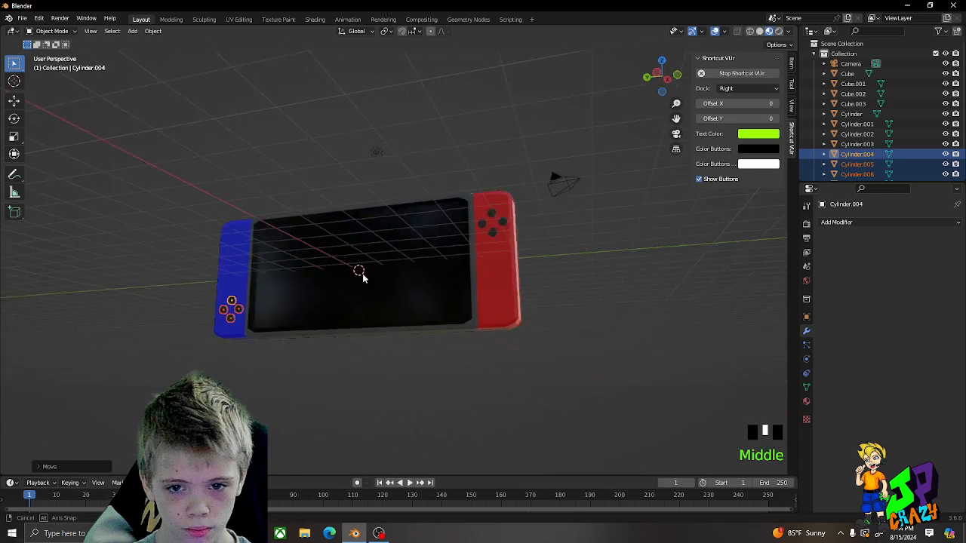
# Try to nudge the red controller's four-button cluster along the Y axis
pyautogui.moveTo(451, 280); pyautogui.dragTo(480, 276, button='middle')
pyautogui.scroll(2, 556, 237)
pyautogui.click(545, 235)
pyautogui.keyDown('shift'); pyautogui.click(530, 221); pyautogui.keyUp('shift')
pyautogui.keyDown('shift'); pyautogui.click(561, 219); pyautogui.keyUp('shift')
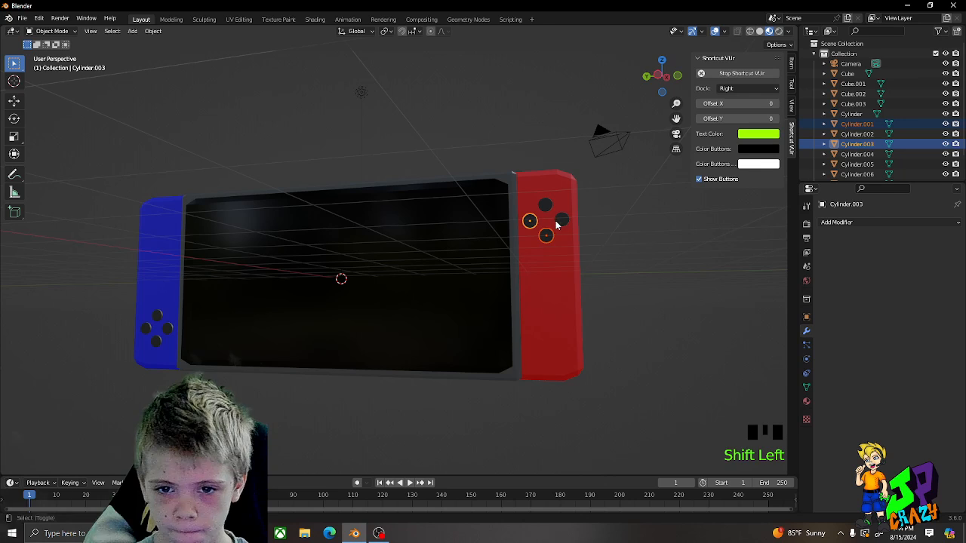
pyautogui.keyDown('shift'); pyautogui.click(554, 217); pyautogui.keyUp('shift')
pyautogui.keyDown('shift'); pyautogui.click(546, 209); pyautogui.keyUp('shift')
pyautogui.press('g')
pyautogui.press('y')
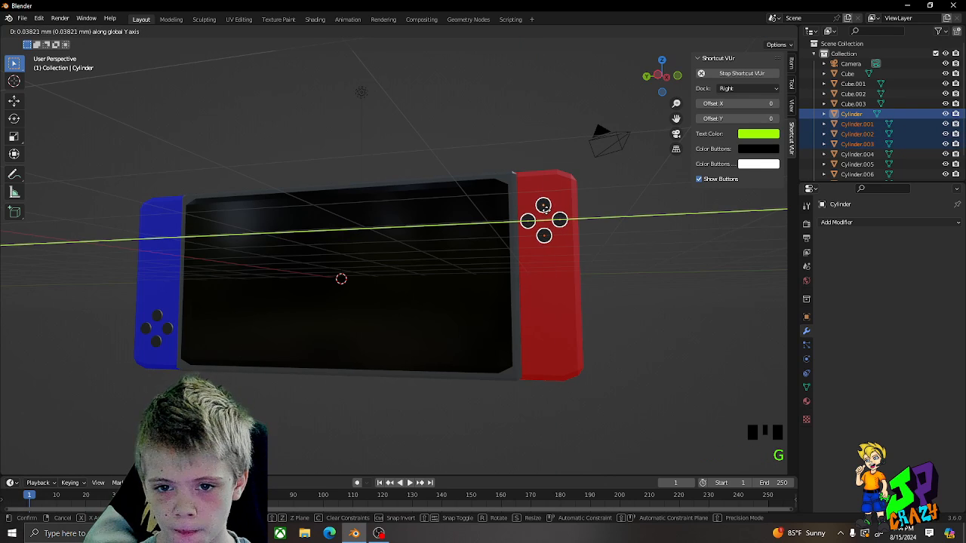
pyautogui.click(547, 209)
pyautogui.click(649, 223)
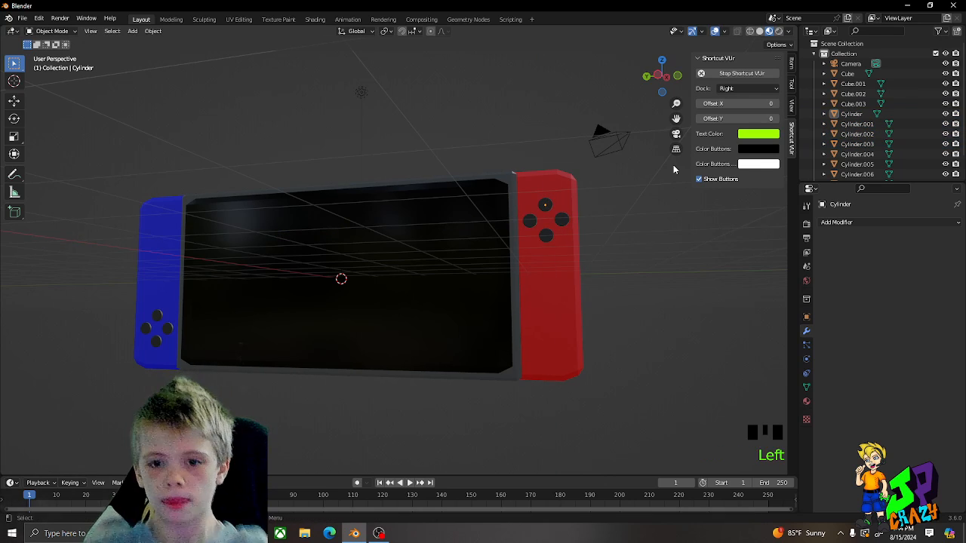
# Move all four buttons on the red controller slightly along Y, away from the screen
pyautogui.click(529, 220)
pyautogui.keyDown('shift'); pyautogui.click(558, 231); pyautogui.keyUp('shift')
pyautogui.keyDown('shift'); pyautogui.click(561, 221); pyautogui.keyUp('shift')
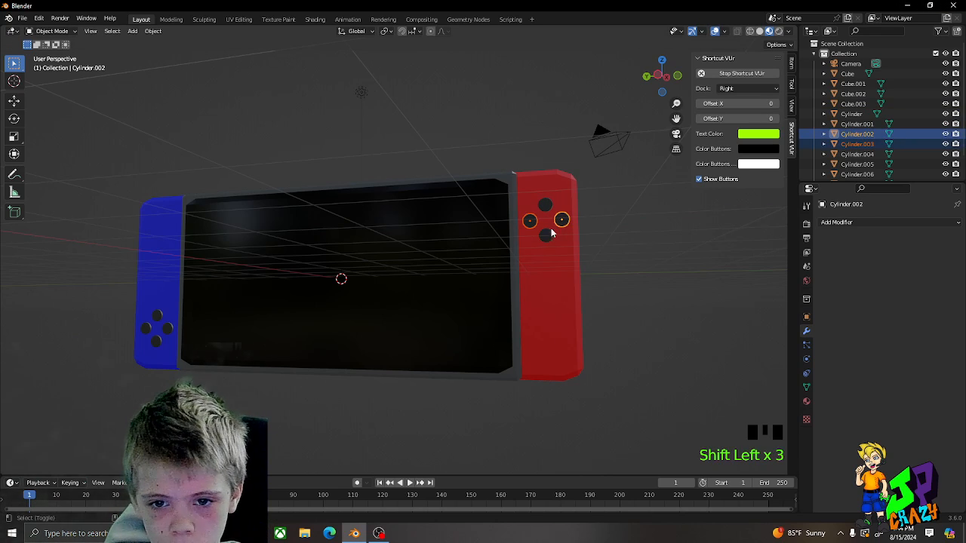
pyautogui.keyDown('shift'); pyautogui.click(545, 235); pyautogui.keyUp('shift')
pyautogui.keyDown('shift'); pyautogui.click(545, 205); pyautogui.keyUp('shift')
pyautogui.press('g')
pyautogui.press('y')
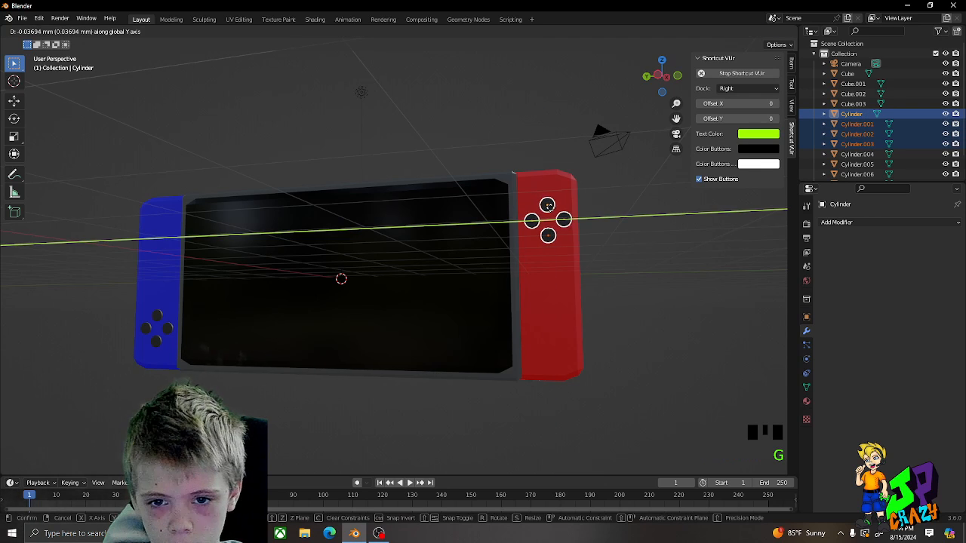
pyautogui.click(548, 207)
pyautogui.moveTo(609, 194); pyautogui.dragTo(627, 218, button='middle')
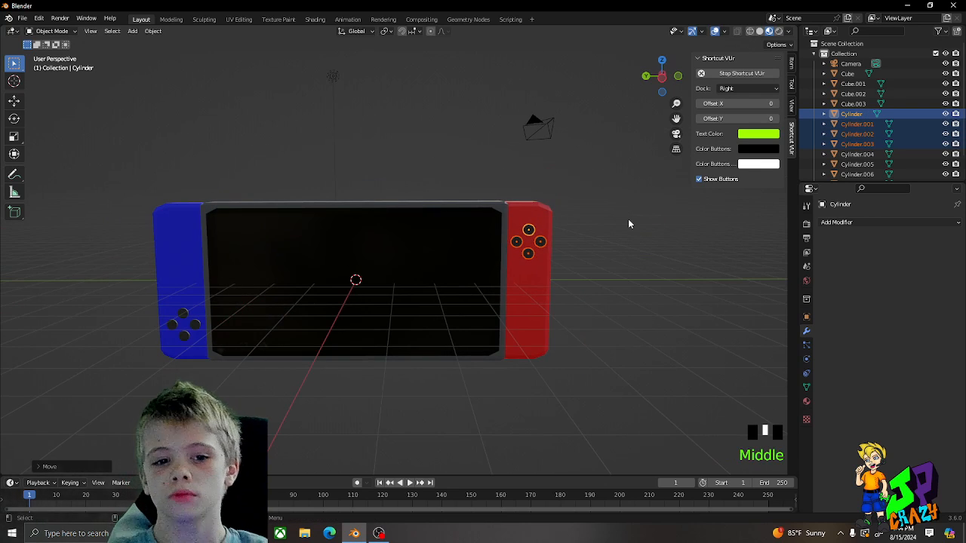
pyautogui.click(628, 219)
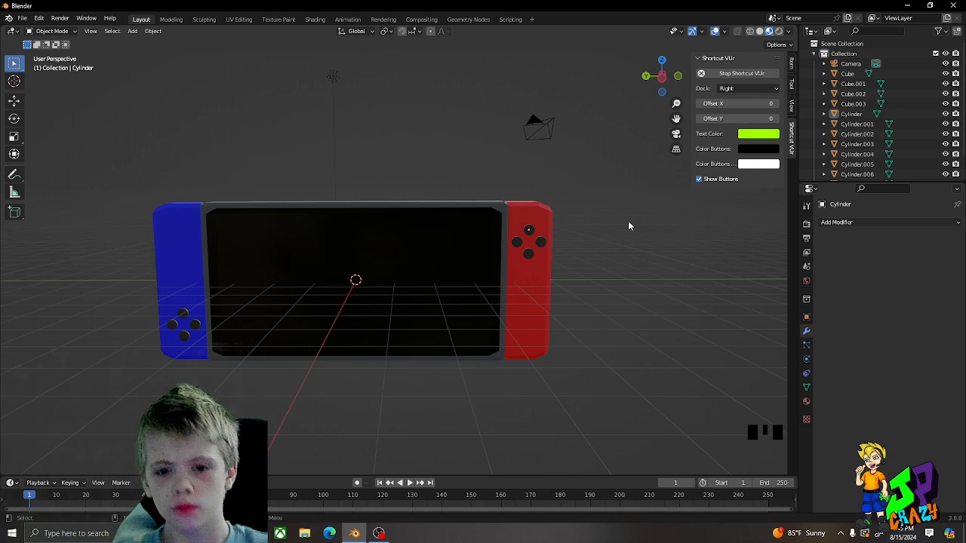
# Duplicate the lowest button of the red controller's cluster and place the copy along Z near the controller's lower end
pyautogui.click(528, 254)
pyautogui.scroll(1, 581, 279)
pyautogui.moveTo(581, 279); pyautogui.dragTo(578, 269, button='middle')
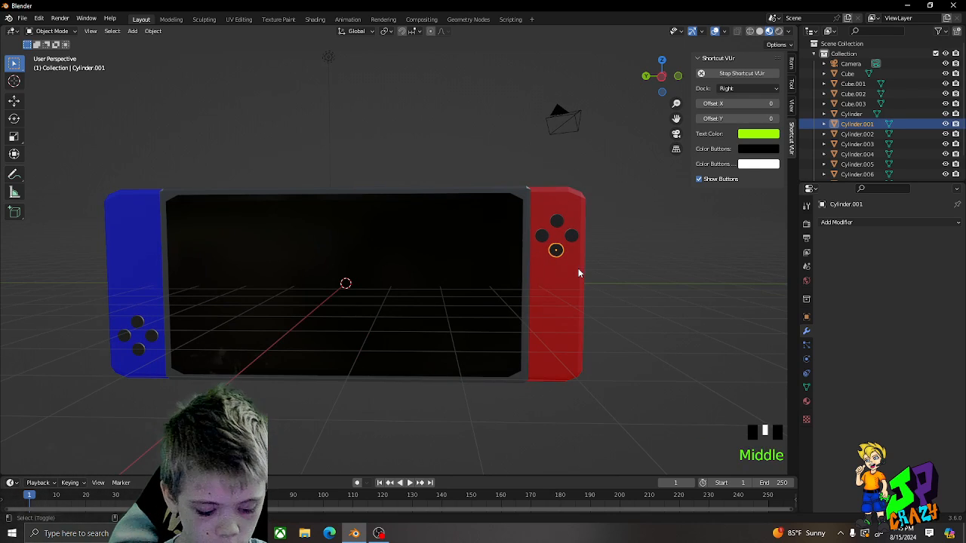
pyautogui.hotkey('shift', 'd')
pyautogui.press('z')
pyautogui.click(573, 376)
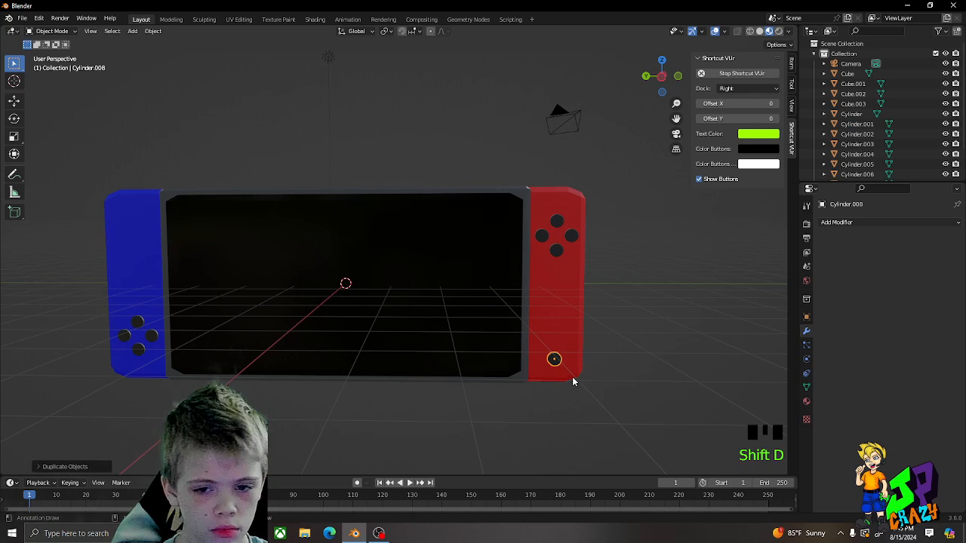
# Duplicate the single lower button along Y onto the lower part of the blue controller
pyautogui.hotkey('shift', 'd')
pyautogui.press('y')
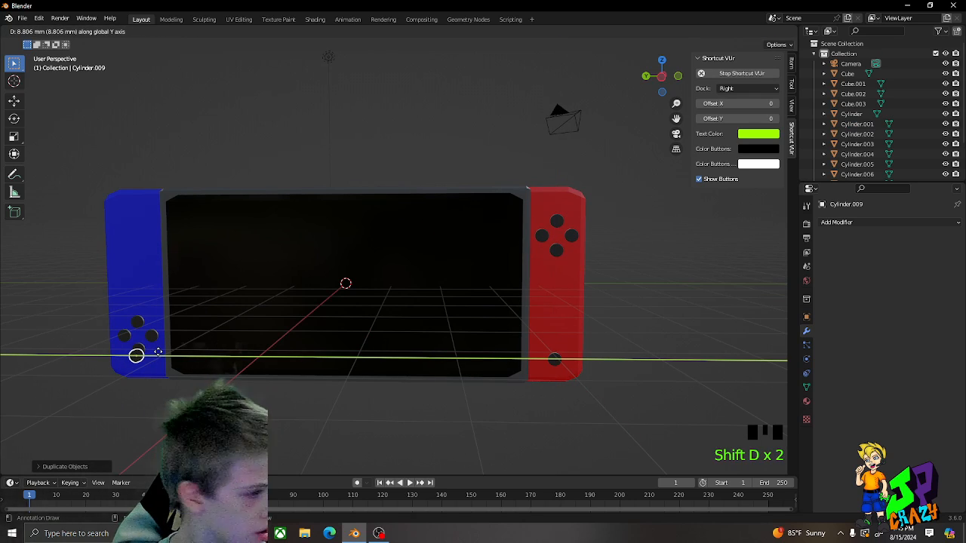
pyautogui.click(159, 357)
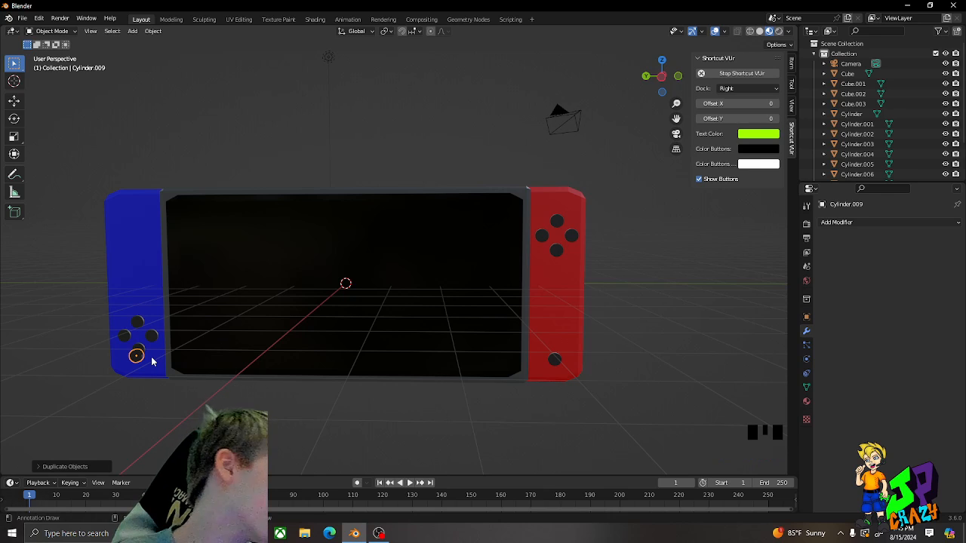
# Move the four clustered buttons on the blue controller about 1.1 mm up along Z, towards the controller's middle
pyautogui.click(139, 348)
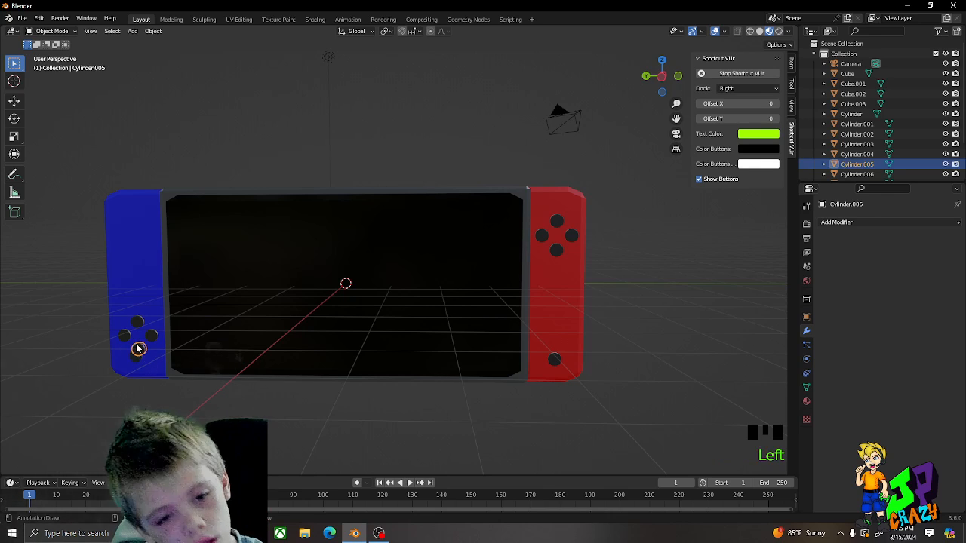
pyautogui.keyDown('shift'); pyautogui.click(125, 337); pyautogui.keyUp('shift')
pyautogui.keyDown('shift'); pyautogui.click(153, 335); pyautogui.keyUp('shift')
pyautogui.keyDown('shift'); pyautogui.click(138, 321); pyautogui.keyUp('shift')
pyautogui.press('g')
pyautogui.press('z')
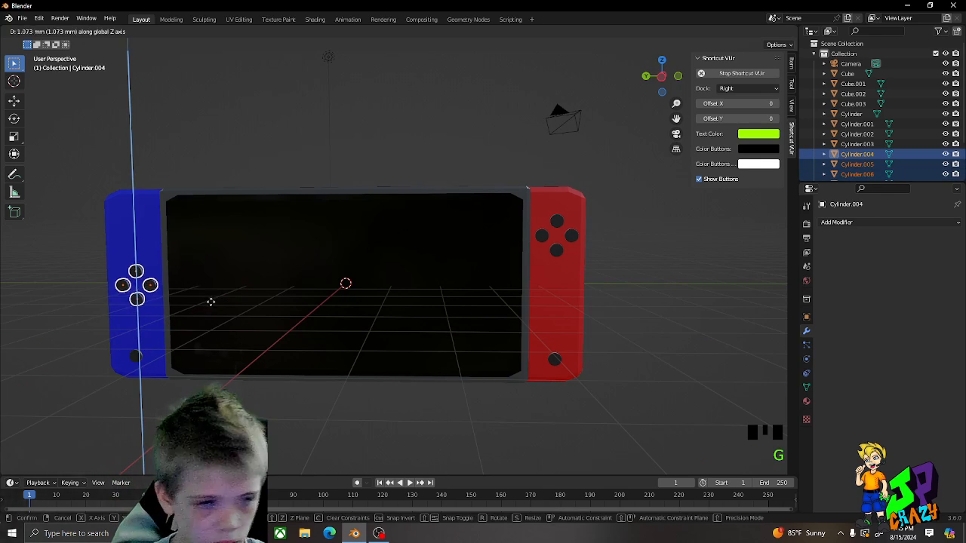
pyautogui.click(210, 299)
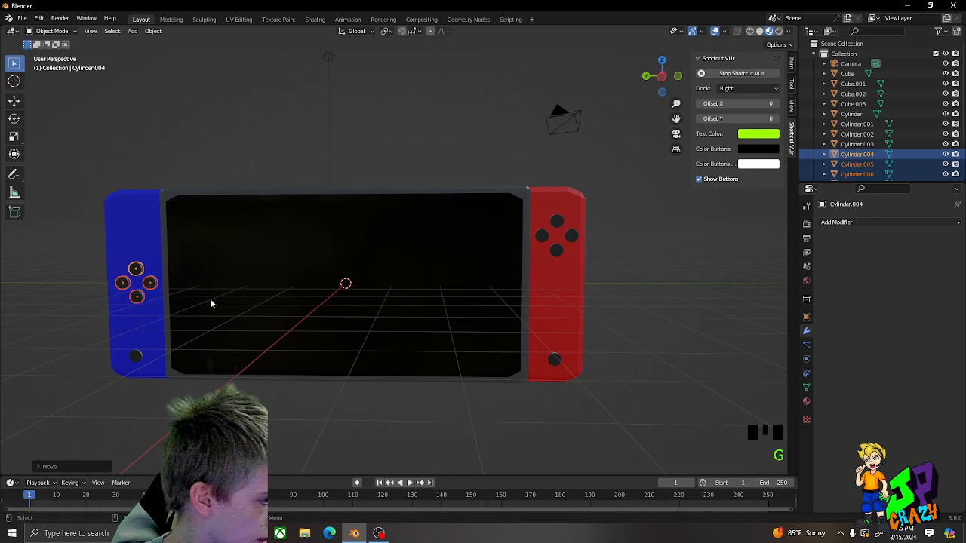
# Move the blue controller's single lower button slightly up along Z and towards the screen along Y
pyautogui.click(138, 355)
pyautogui.press('g')
pyautogui.moveTo(174, 375); pyautogui.dragTo(189, 340, button='middle')
pyautogui.click(185, 375)
pyautogui.press('g')
pyautogui.click(186, 335)
pyautogui.press('g')
pyautogui.press('g')
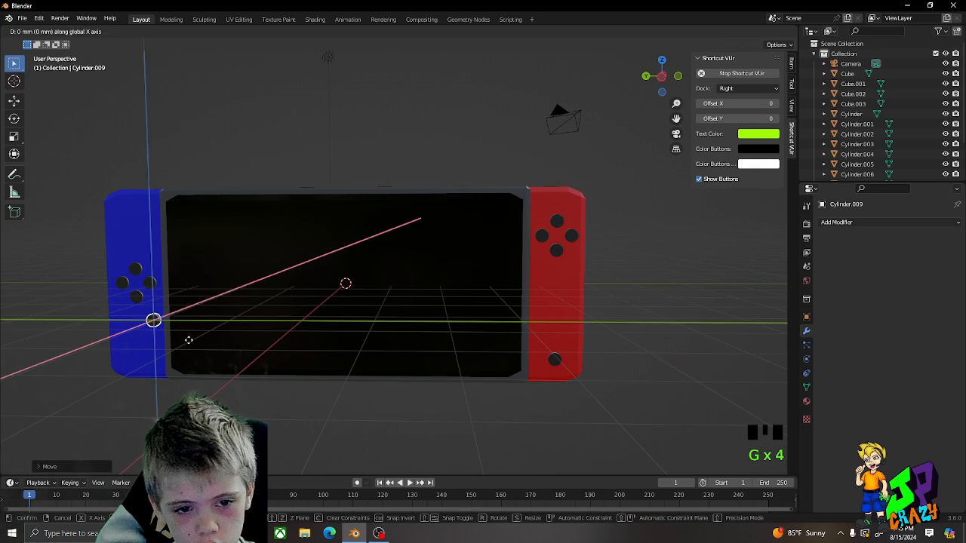
pyautogui.rightClick(187, 343)
pyautogui.press('g')
pyautogui.rightClick(183, 358)
# Move the red controller's single lower button slightly up and towards the screen
pyautogui.click(556, 361)
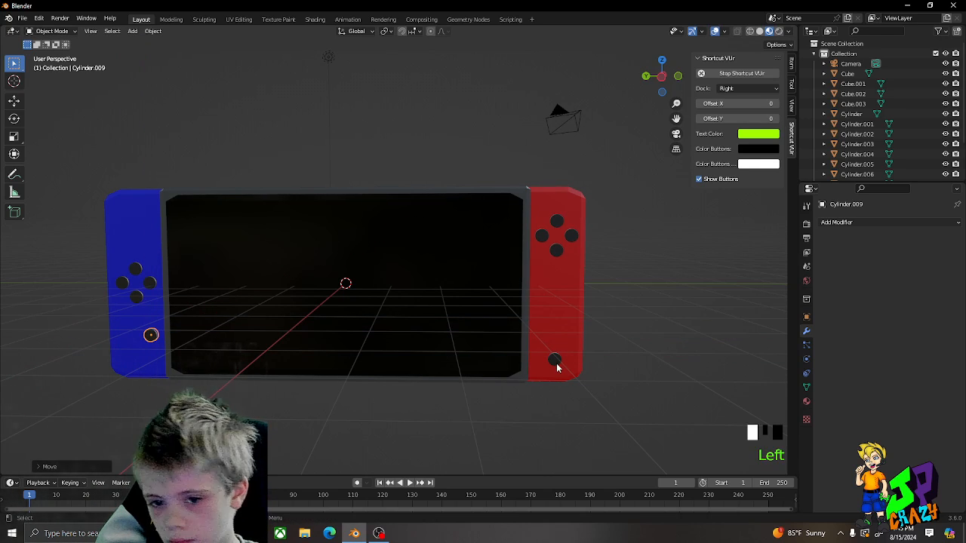
pyautogui.press('g')
pyautogui.moveTo(565, 359); pyautogui.dragTo(553, 326, button='middle')
pyautogui.click(554, 353)
pyautogui.press('g')
pyautogui.click(553, 343)
pyautogui.press('g')
pyautogui.click(553, 326)
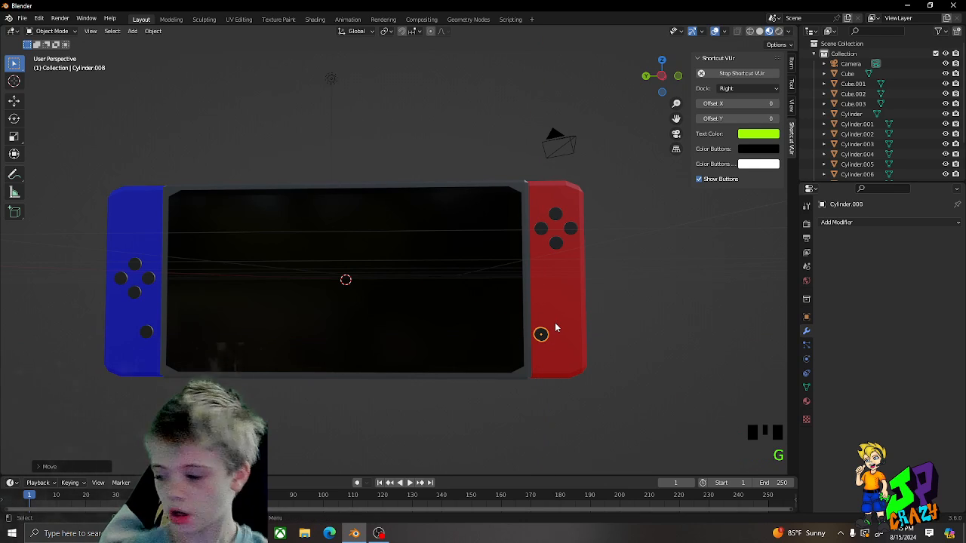
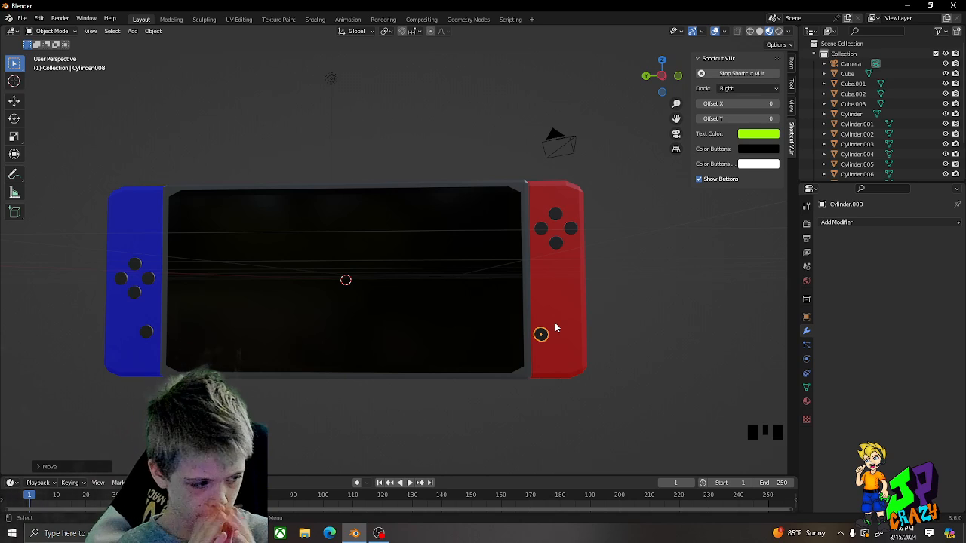
# Duplicate the lowest button of the red controller's cluster below it and lengthen the copy along X into a thumbstick stem
pyautogui.scroll(2, 556, 245)
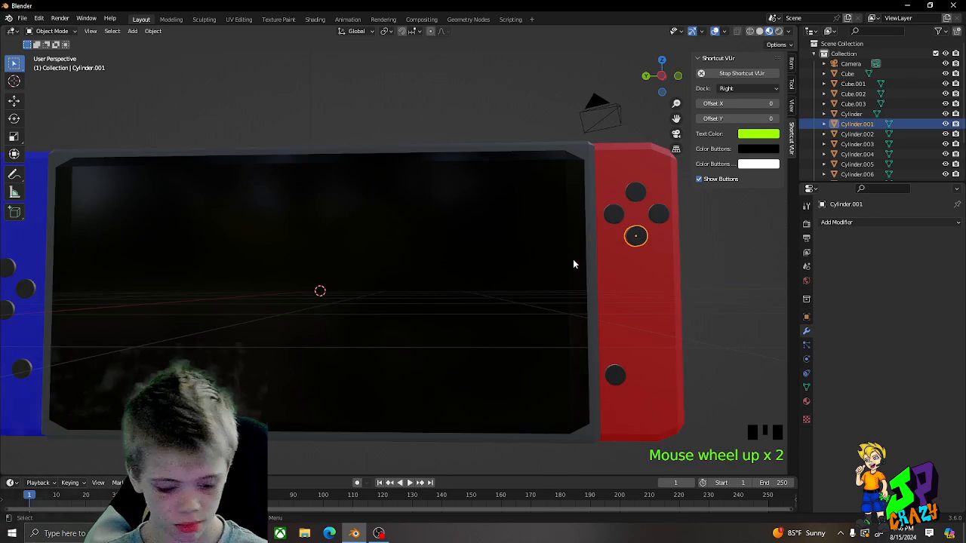
pyautogui.hotkey('shift', 'd')
pyautogui.click(646, 329)
pyautogui.press('s')
pyautogui.moveTo(769, 328); pyautogui.dragTo(554, 347, button='middle')
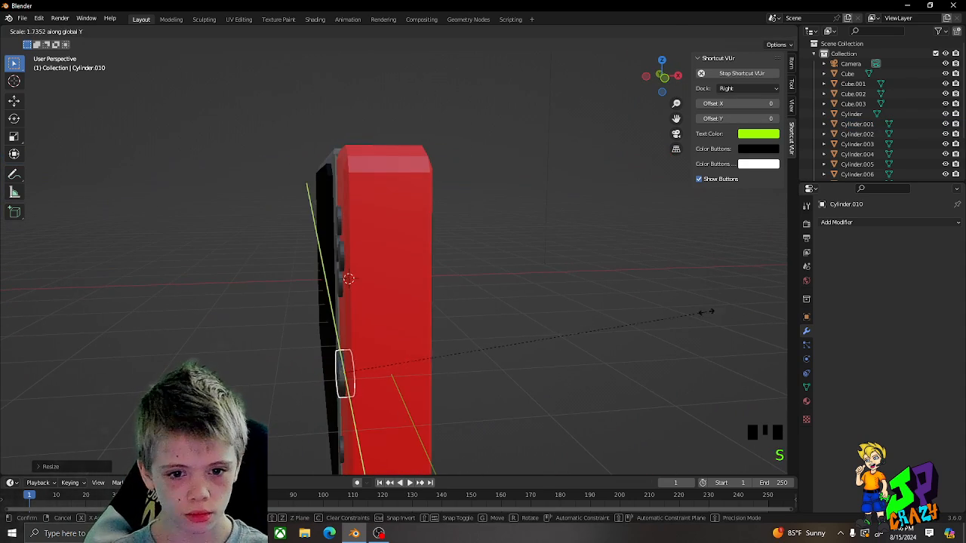
pyautogui.press('x')
pyautogui.click(489, 359)
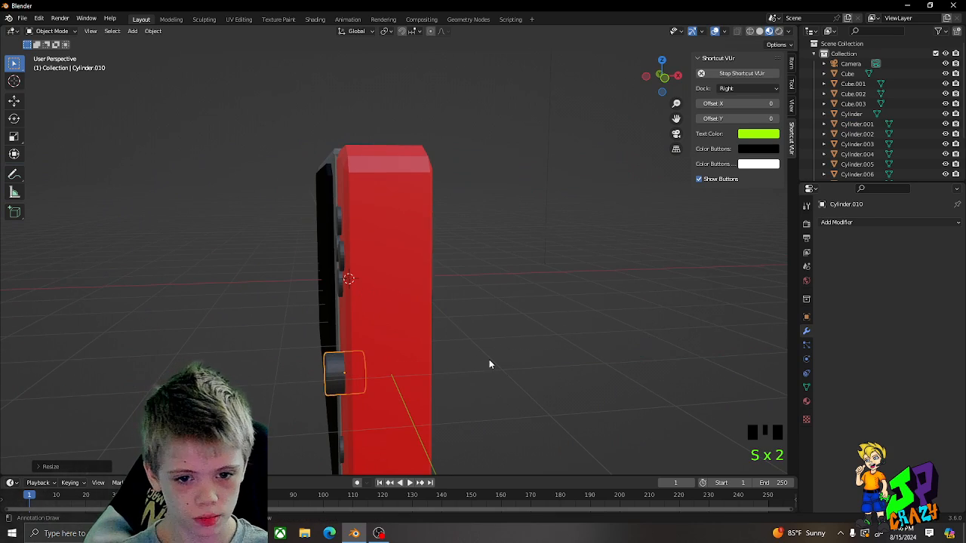
# Duplicate the thumbstick stem out in front of the red controller, flatten the copy along X and enlarge it into a cap
pyautogui.moveTo(489, 359); pyautogui.dragTo(548, 327, button='middle')
pyautogui.hotkey('shift', 'd')
pyautogui.click(502, 339)
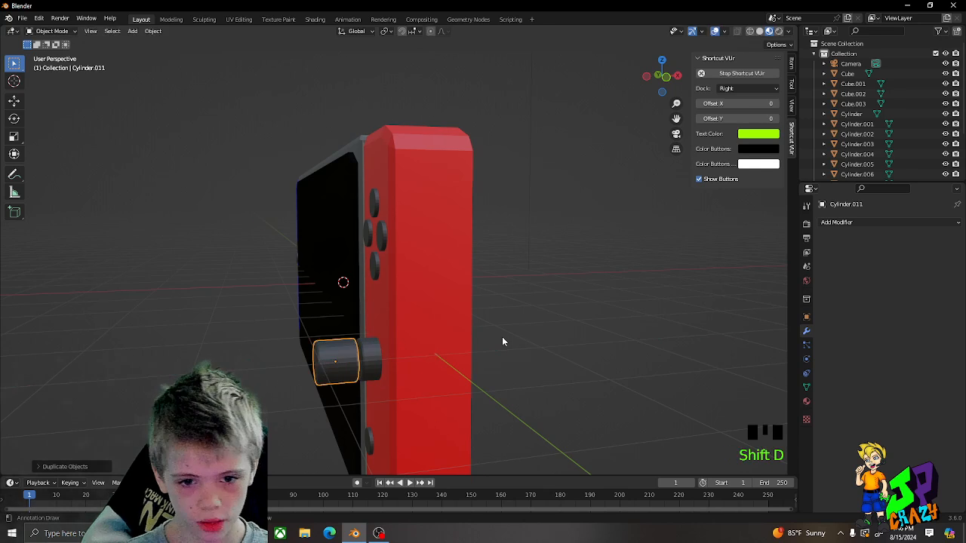
pyautogui.press('s')
pyautogui.press('x')
pyautogui.press('s')
pyautogui.click(388, 344)
# Move the thumbstick cap along X until it sits against the stem
pyautogui.press('g')
pyautogui.press('x')
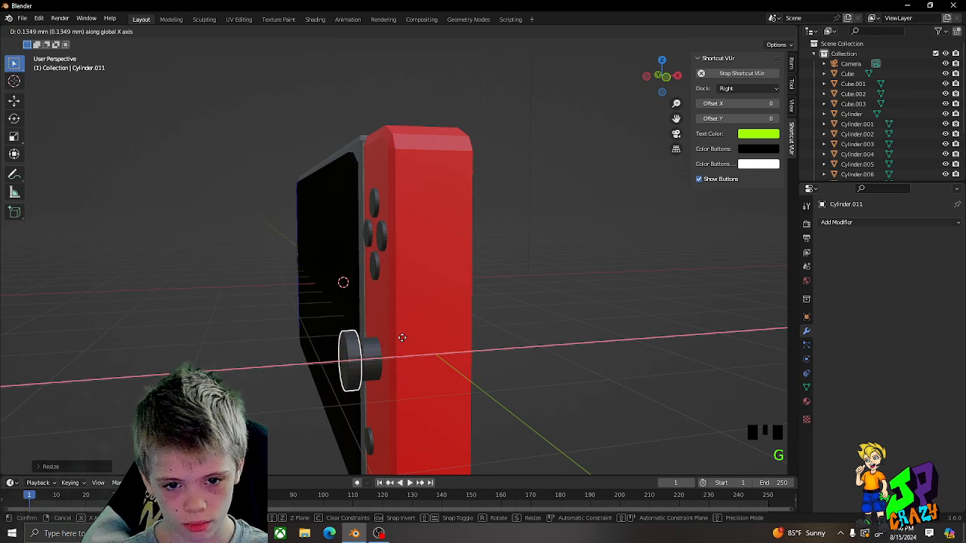
pyautogui.click(406, 336)
# Add a level 3 Subdivision modifier to both the thumbstick cap and the stem, and apply each modifier
pyautogui.moveTo(407, 337); pyautogui.dragTo(421, 347, button='middle')
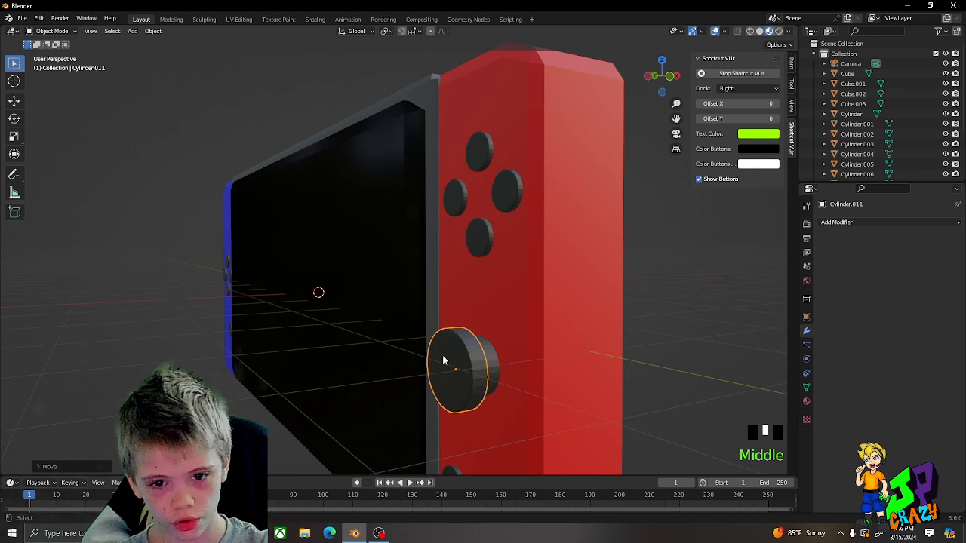
pyautogui.hotkey('ctrl', '3')
pyautogui.click(496, 364)
pyautogui.hotkey('ctrl', '3')
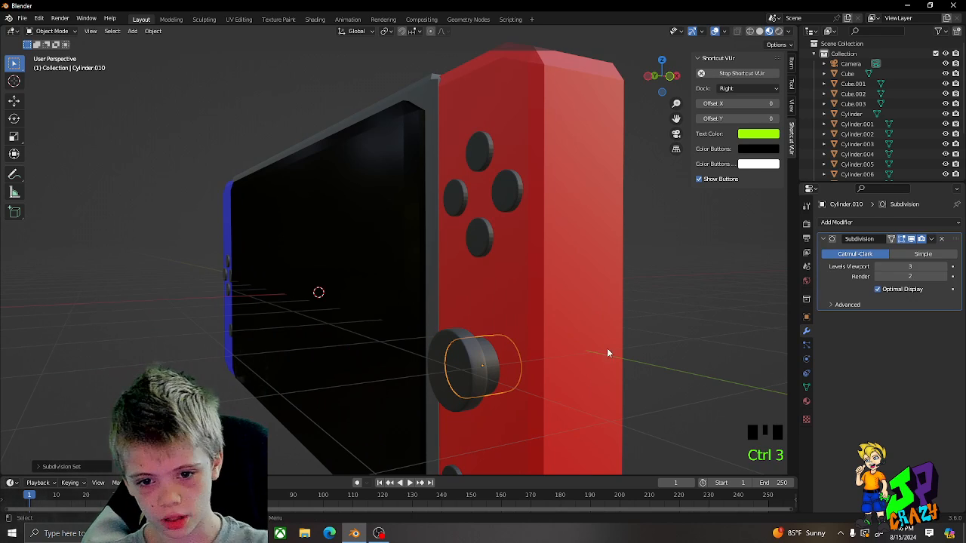
pyautogui.click(931, 240)
pyautogui.click(902, 251)
pyautogui.click(470, 368)
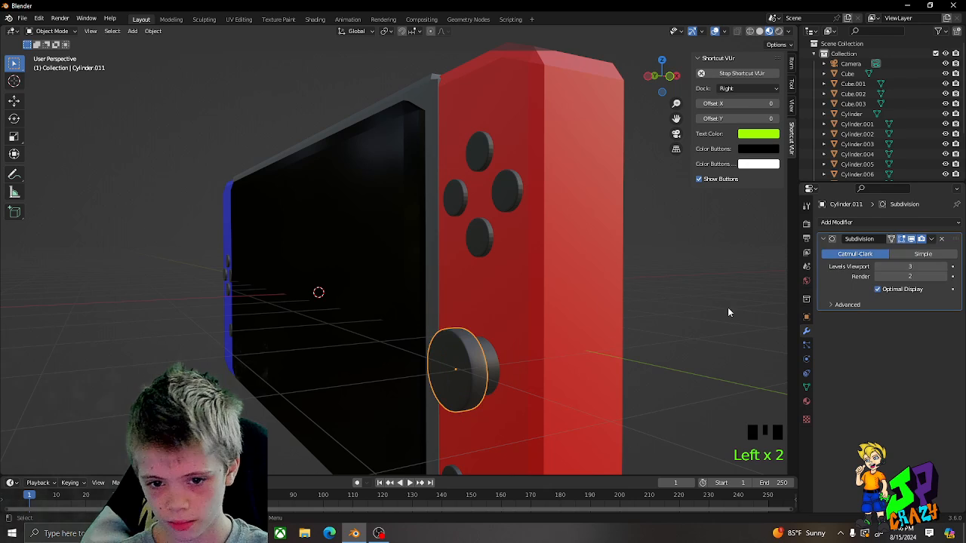
pyautogui.click(931, 240)
pyautogui.click(902, 250)
# Scale the thumbstick cap down slightly
pyautogui.moveTo(485, 398); pyautogui.dragTo(348, 339, button='middle')
pyautogui.press('Tab')
pyautogui.press('Tab')
pyautogui.scroll(3, 453, 340)
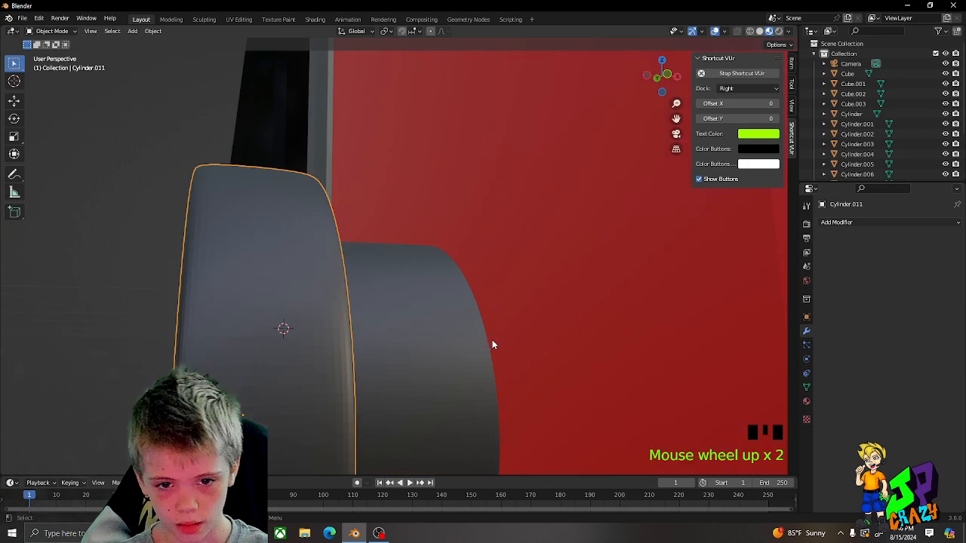
pyautogui.press('s')
pyautogui.click(455, 340)
pyautogui.moveTo(455, 340); pyautogui.dragTo(556, 326, button='middle')
pyautogui.scroll(-2, 485, 295)
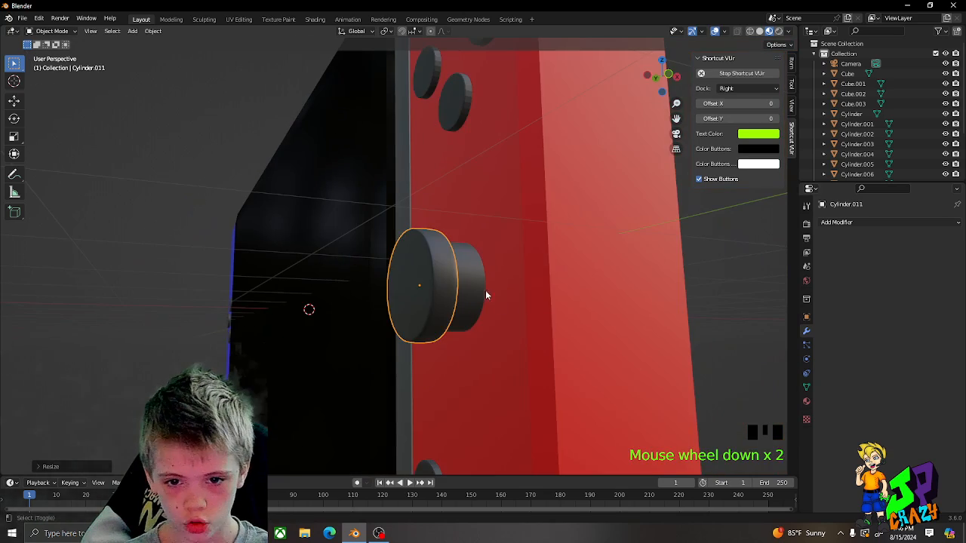
# Duplicate the thumbstick cap and stem, moving the copies along Y to the blue controller and up along Z above its buttons
pyautogui.moveTo(486, 295); pyautogui.dragTo(594, 319, button='middle')
pyautogui.scroll(-4, 570, 316)
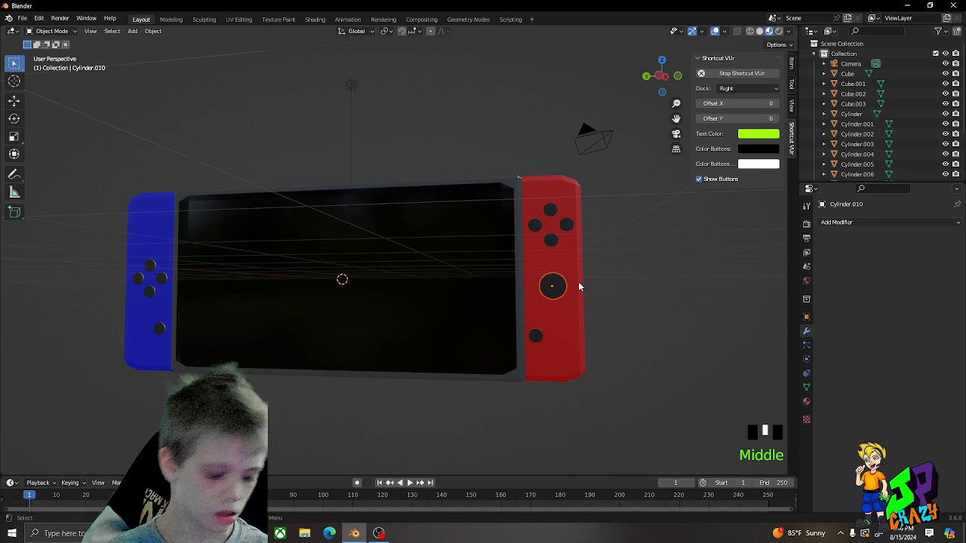
pyautogui.hotkey('shift', 'd')
pyautogui.press('z')
pyautogui.rightClick(552, 282)
pyautogui.press('g')
pyautogui.press('y')
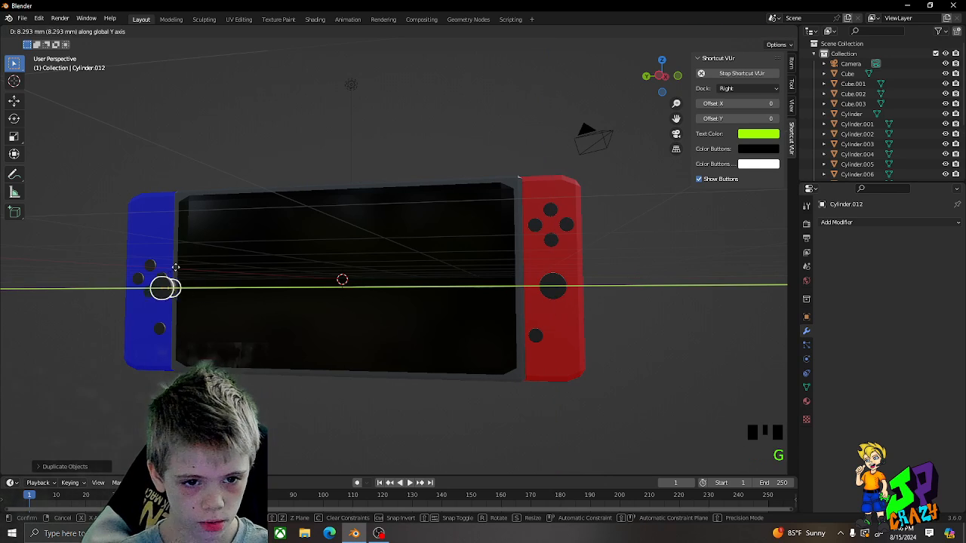
pyautogui.click(158, 267)
pyautogui.press('g')
pyautogui.press('z')
pyautogui.click(161, 205)
# Nudge the blue controller's thumbstick slightly along Y in two small moves to centre it across the controller
pyautogui.moveTo(162, 205); pyautogui.dragTo(197, 217, button='middle')
pyautogui.press('g')
pyautogui.press('y')
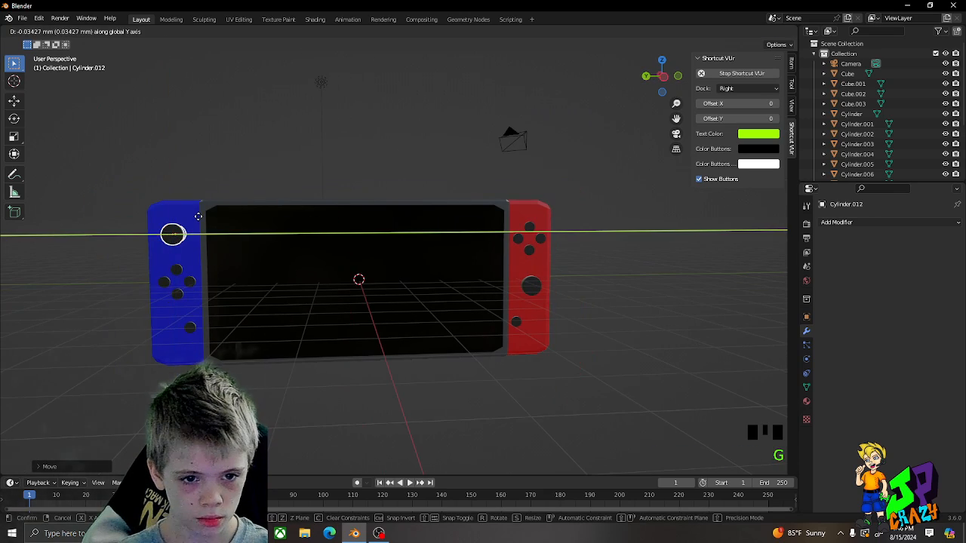
pyautogui.click(199, 218)
pyautogui.press('g')
pyautogui.press('y')
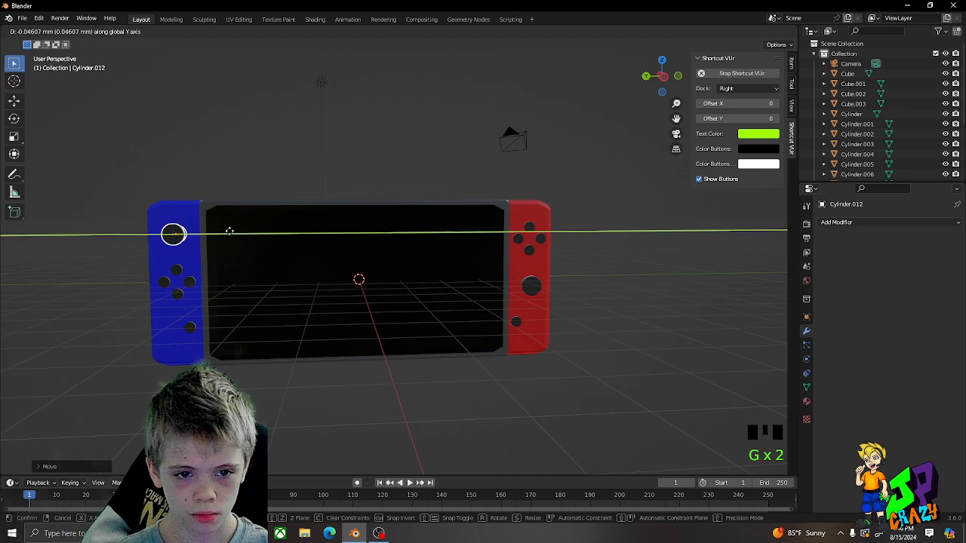
pyautogui.click(228, 232)
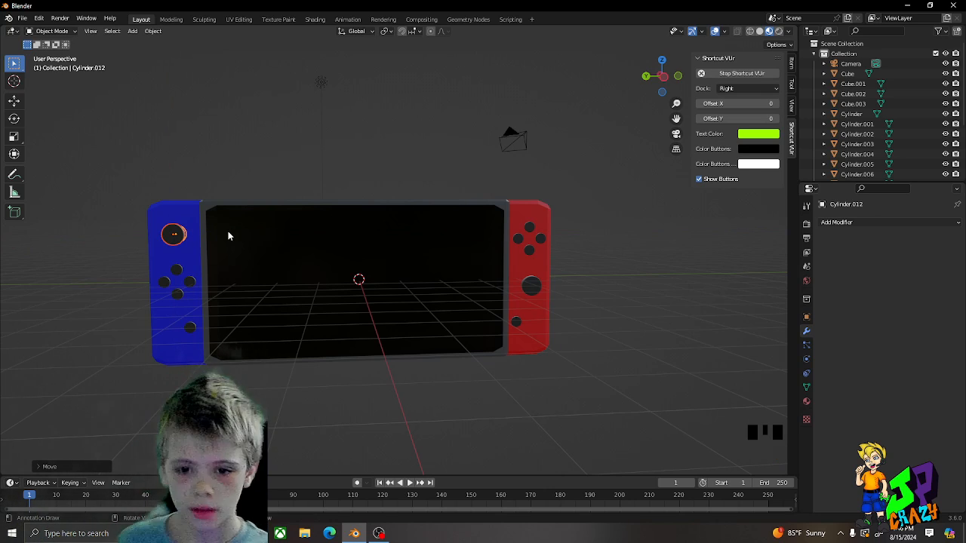
# Scale the screen and the console body together along Y to make them narrower
pyautogui.click(276, 226)
pyautogui.moveTo(276, 226); pyautogui.dragTo(248, 226, button='middle')
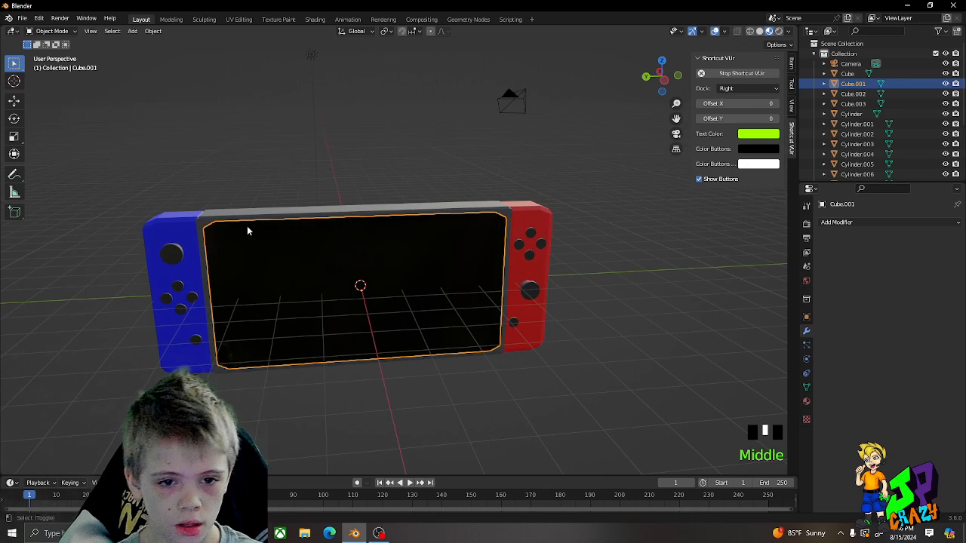
pyautogui.keyDown('shift'); pyautogui.click(237, 215); pyautogui.keyUp('shift')
pyautogui.press('s')
pyautogui.press('x')
pyautogui.rightClick(544, 228)
pyautogui.press('s')
pyautogui.press('y')
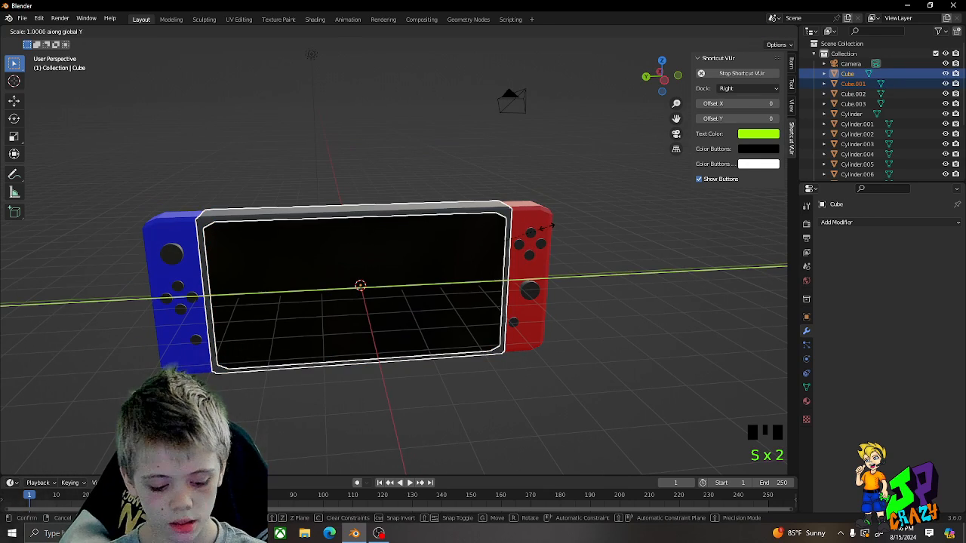
pyautogui.click(511, 211)
# Move the red controller with all its buttons and thumbstick along Y against the edge of the console body
pyautogui.click(512, 210)
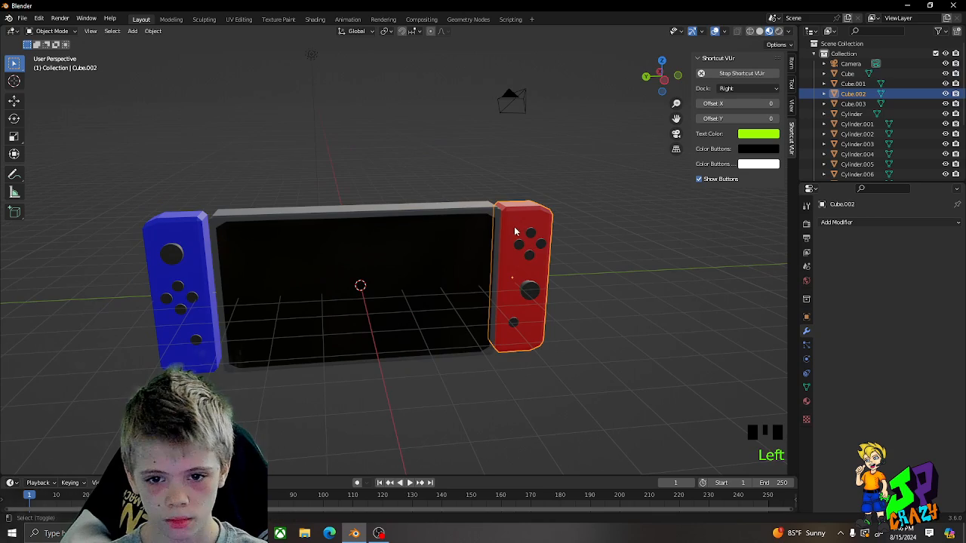
pyautogui.rightClick(499, 181)
pyautogui.moveTo(606, 263); pyautogui.dragTo(526, 223, button='middle')
pyautogui.moveTo(488, 160); pyautogui.dragTo(553, 431)
pyautogui.press('g')
pyautogui.press('y')
pyautogui.click(580, 300)
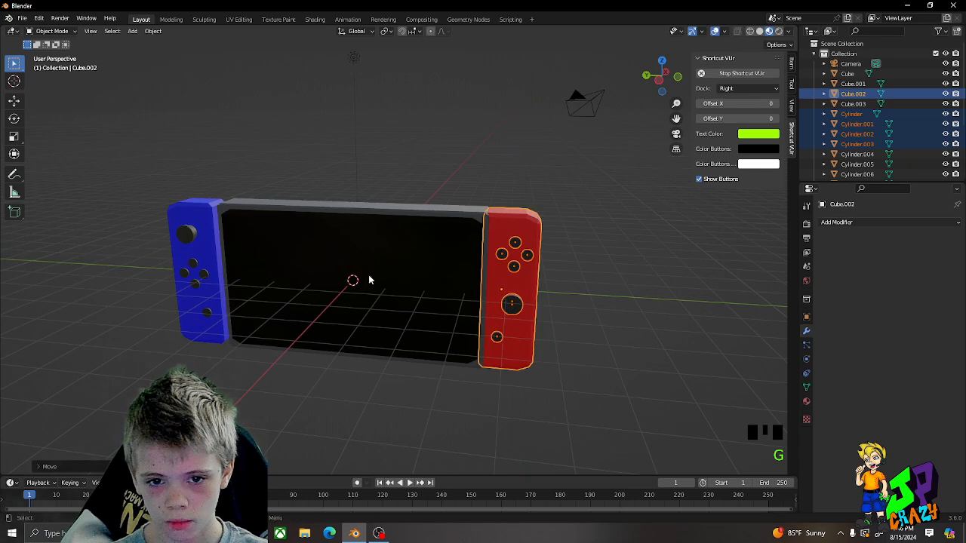
# Move the blue controller with all its buttons and thumbstick along Y against the console body, and deselect everything
pyautogui.moveTo(368, 276); pyautogui.dragTo(381, 267, button='middle')
pyautogui.moveTo(131, 175); pyautogui.dragTo(208, 355)
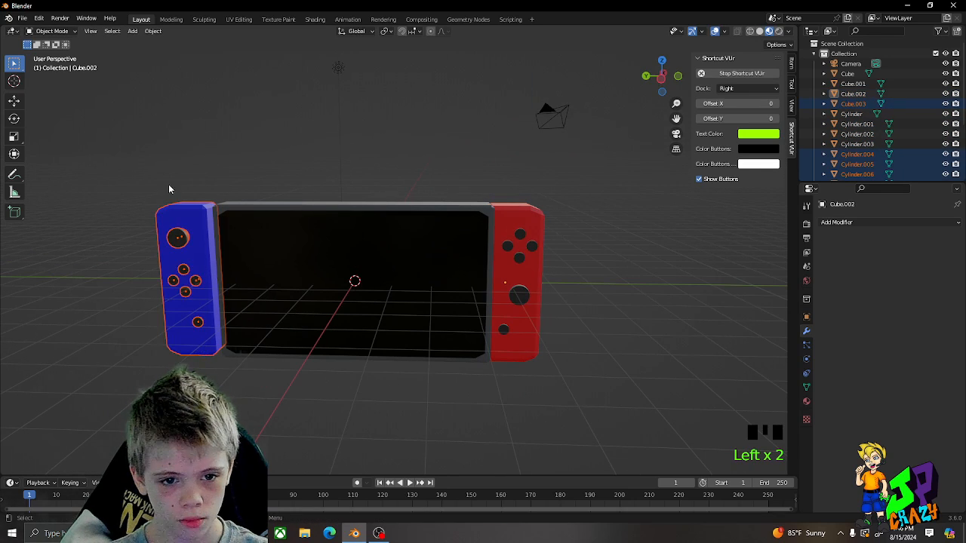
pyautogui.moveTo(137, 156); pyautogui.dragTo(204, 351)
pyautogui.press('g')
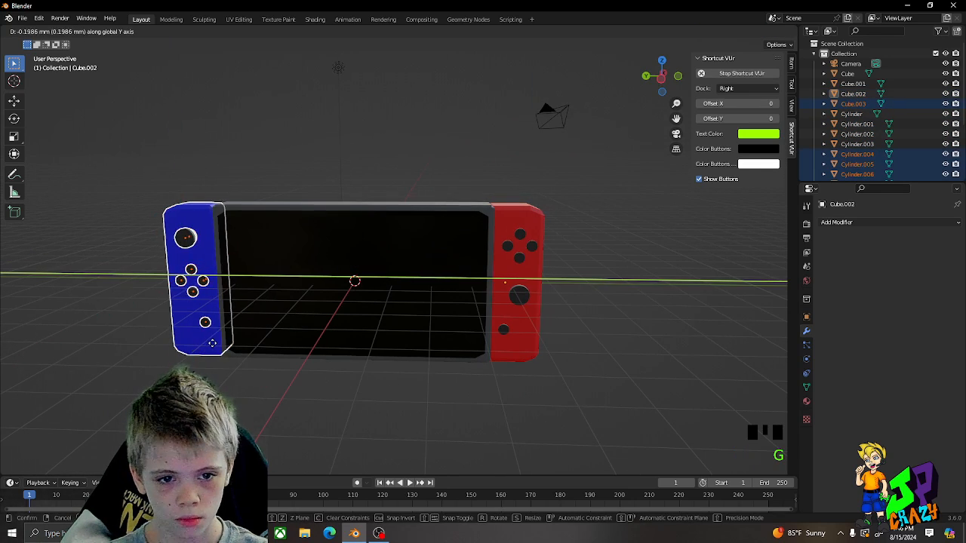
pyautogui.click(272, 325)
pyautogui.moveTo(271, 324); pyautogui.dragTo(507, 295, button='middle')
pyautogui.scroll(-3, 518, 309)
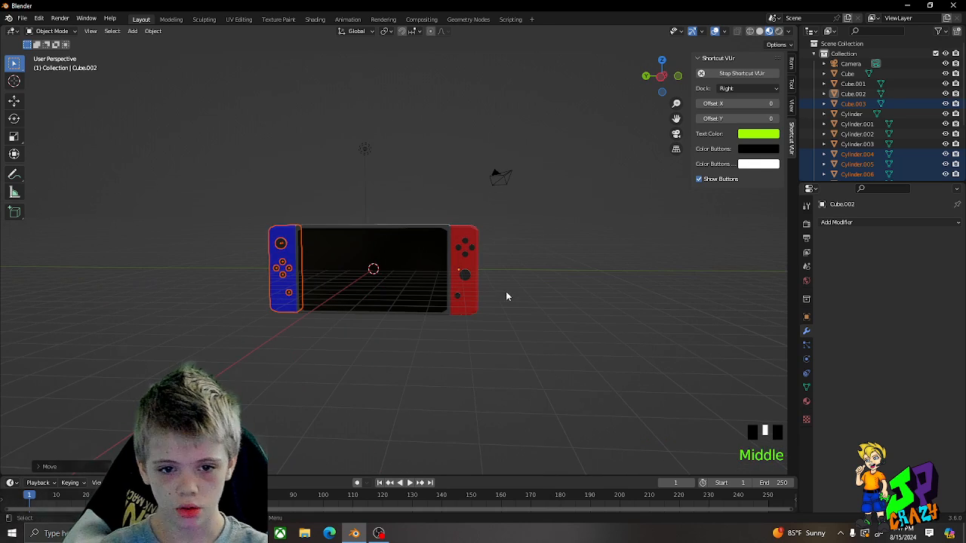
pyautogui.click(522, 254)
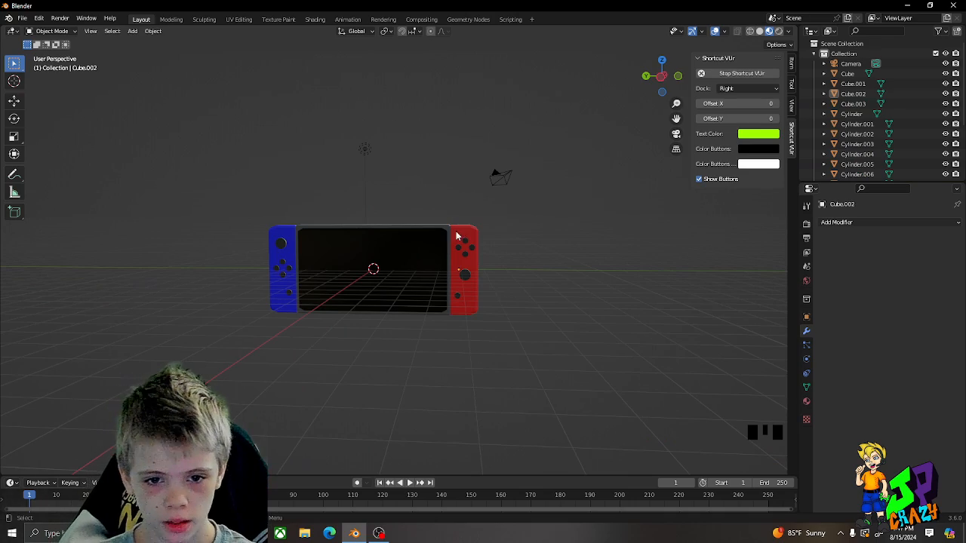
# Duplicate all parts of the console and place the copy along Z above the original
pyautogui.moveTo(511, 309); pyautogui.dragTo(347, 237, button='middle')
pyautogui.moveTo(366, 178); pyautogui.dragTo(425, 385)
pyautogui.keyDown('shift'); pyautogui.moveTo(337, 185); pyautogui.dragTo(410, 354); pyautogui.keyUp('shift')
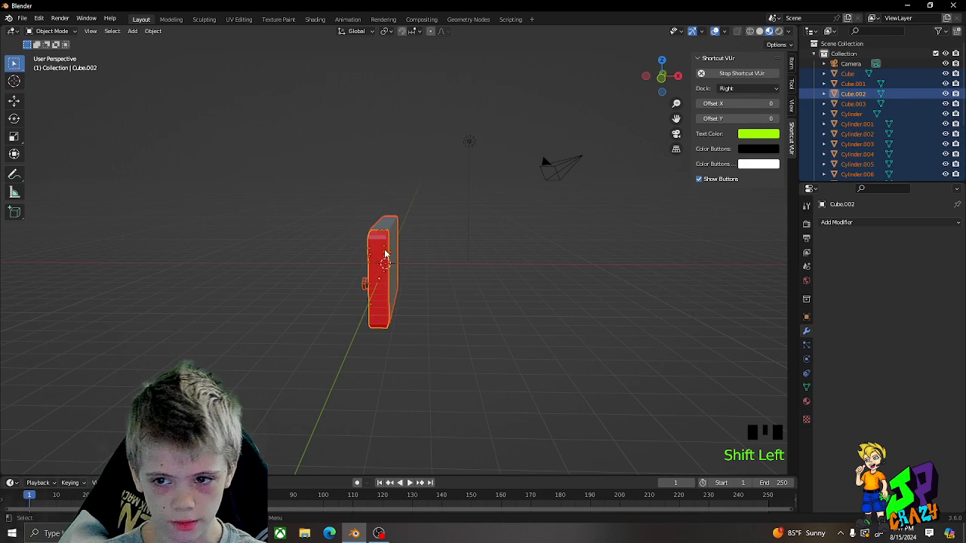
pyautogui.moveTo(385, 255); pyautogui.dragTo(347, 102, button='middle')
pyautogui.moveTo(601, 185); pyautogui.dragTo(475, 243, button='middle')
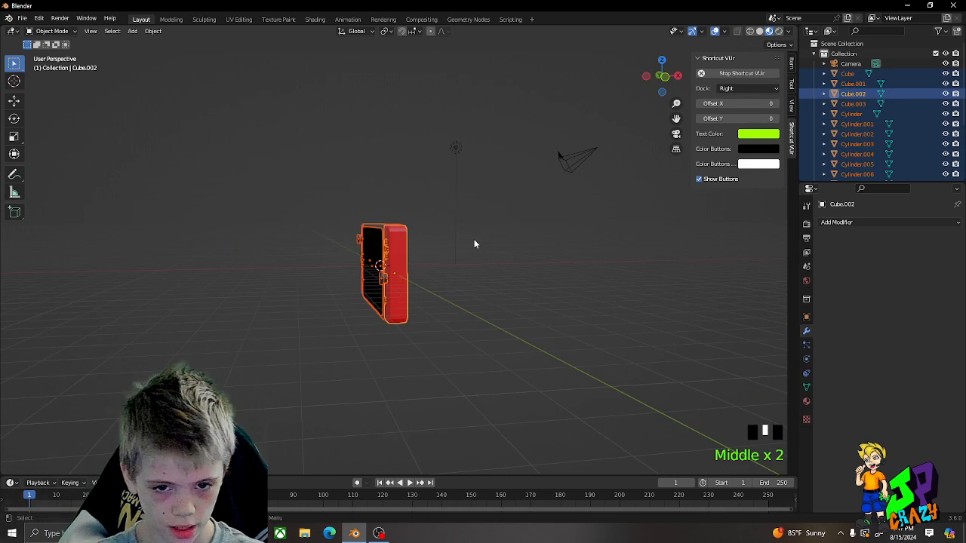
pyautogui.hotkey('shift', 'd')
pyautogui.press('z')
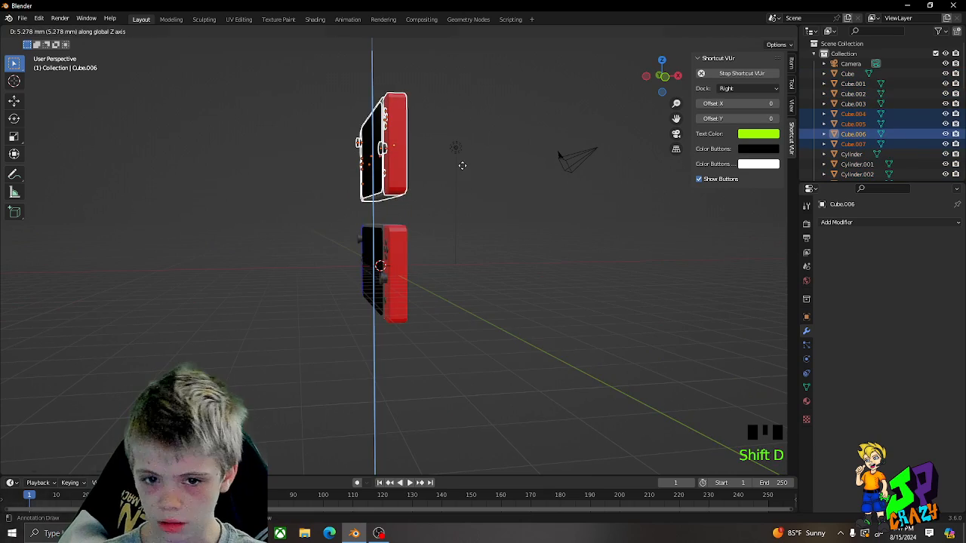
pyautogui.click(459, 155)
# Assign Material.001 to the red controller of the upper console copy
pyautogui.moveTo(459, 156); pyautogui.dragTo(511, 145, button='middle')
pyautogui.click(469, 143)
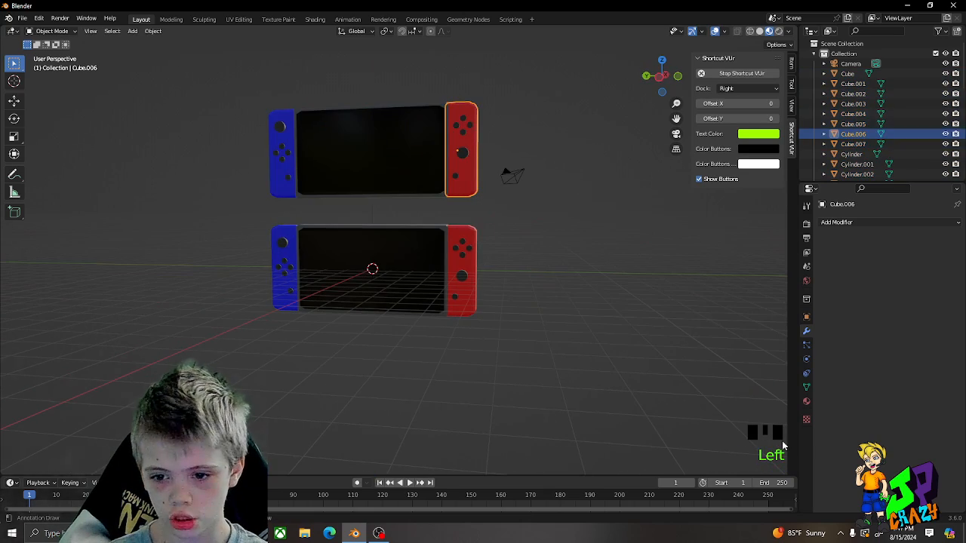
pyautogui.click(806, 403)
pyautogui.click(825, 264)
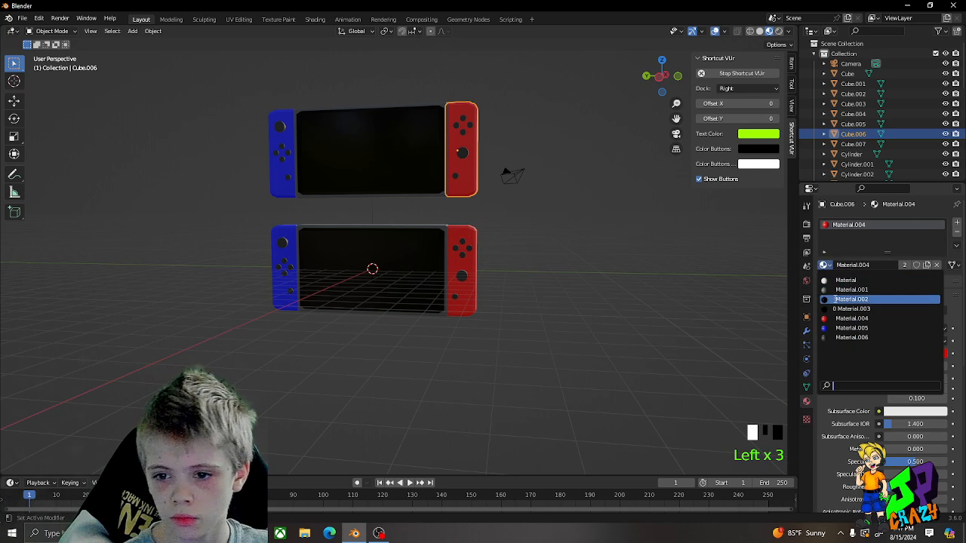
pyautogui.click(837, 289)
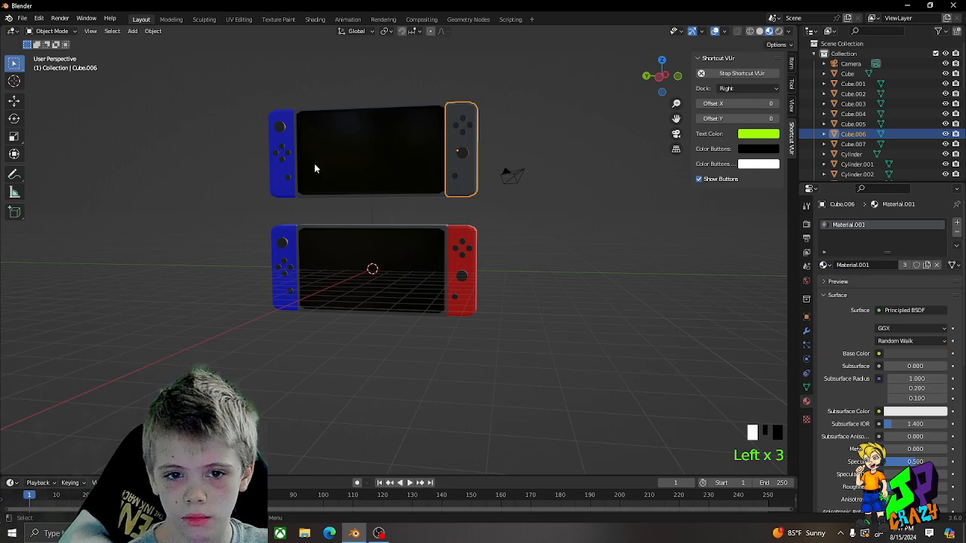
# Try Material.006 on the blue controller of the upper console copy, and replace it with Material.001
pyautogui.click(288, 171)
pyautogui.moveTo(823, 266); pyautogui.dragTo(835, 336)
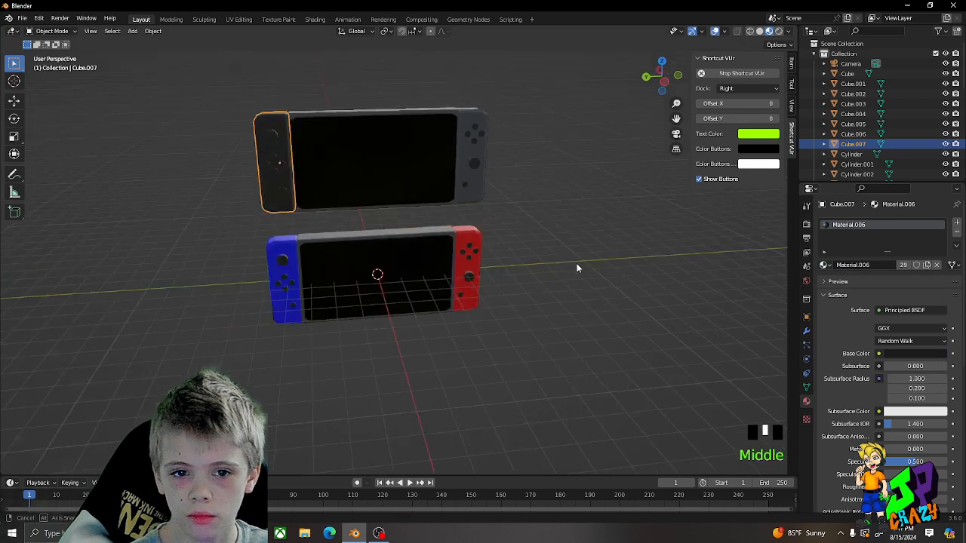
pyautogui.moveTo(577, 266); pyautogui.dragTo(633, 287, button='middle')
pyautogui.click(824, 265)
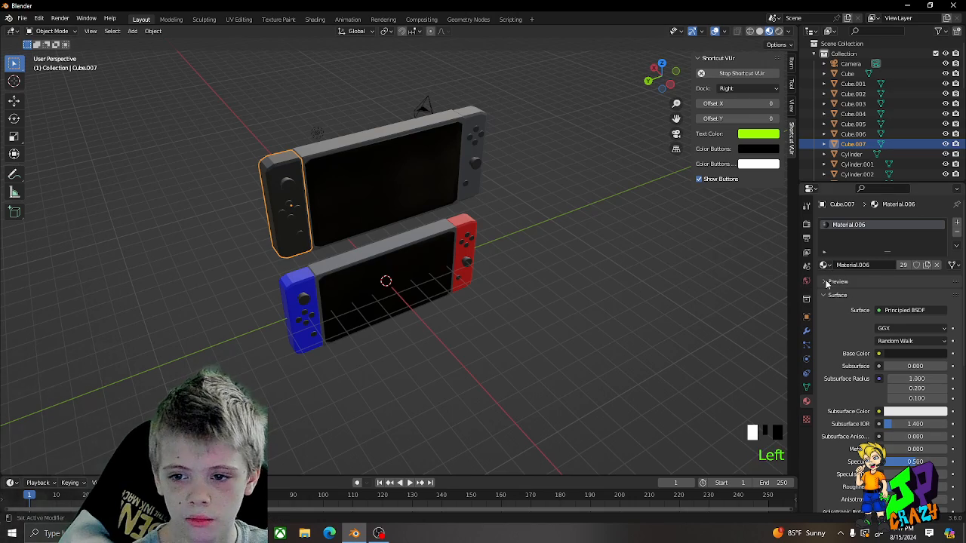
pyautogui.click(824, 265)
pyautogui.click(837, 290)
pyautogui.moveTo(528, 273); pyautogui.dragTo(563, 280, button='middle')
pyautogui.scroll(5, 614, 293)
pyautogui.scroll(-1, 563, 280)
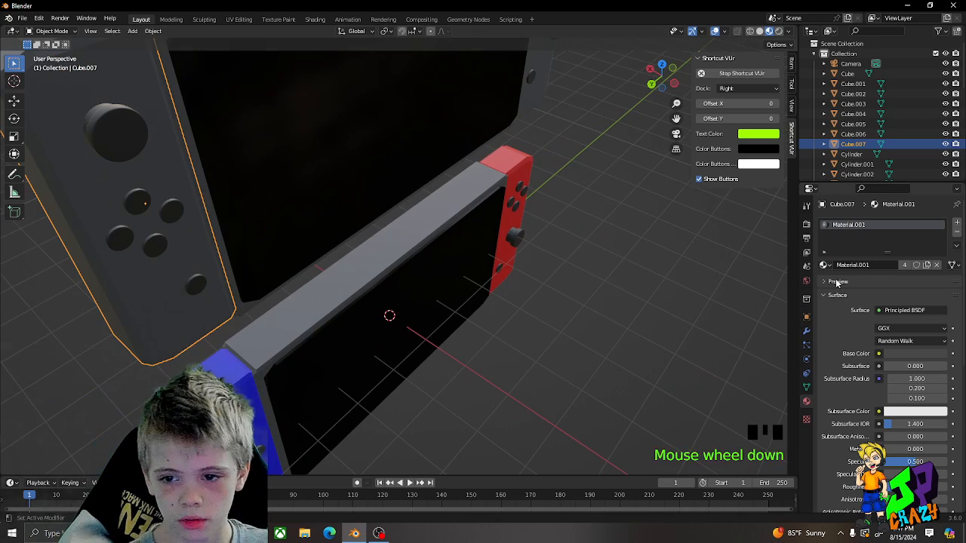
# Replace the left controller's material on the upper console with a new one whose grey base colour has a value of about 0.142
pyautogui.click(824, 265)
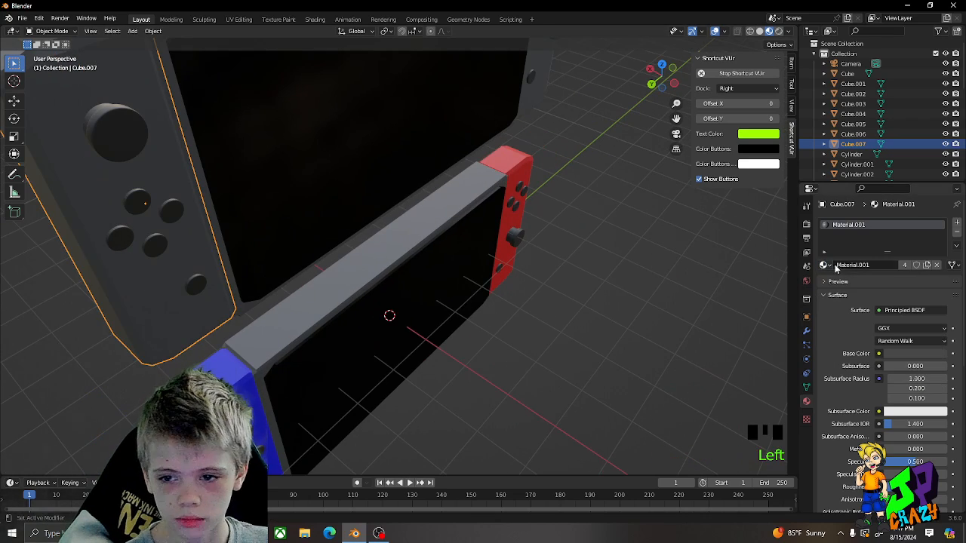
pyautogui.click(936, 264)
pyautogui.click(903, 266)
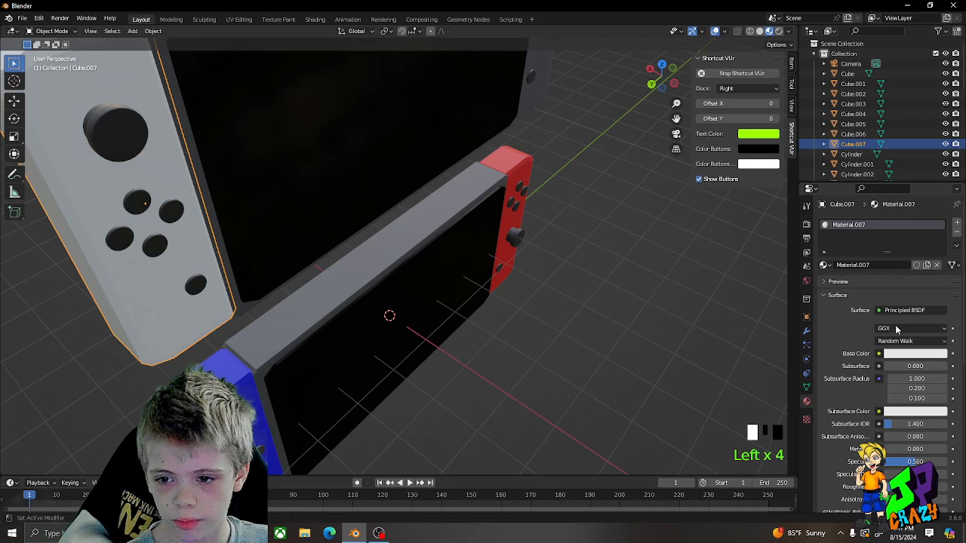
pyautogui.click(908, 352)
pyautogui.moveTo(935, 266); pyautogui.dragTo(939, 272)
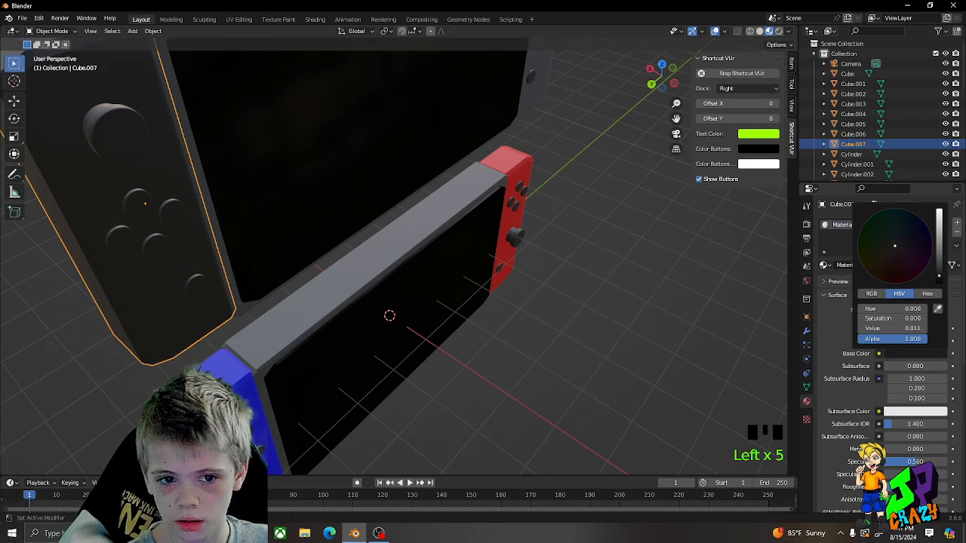
pyautogui.moveTo(747, 256); pyautogui.dragTo(664, 249, button='middle')
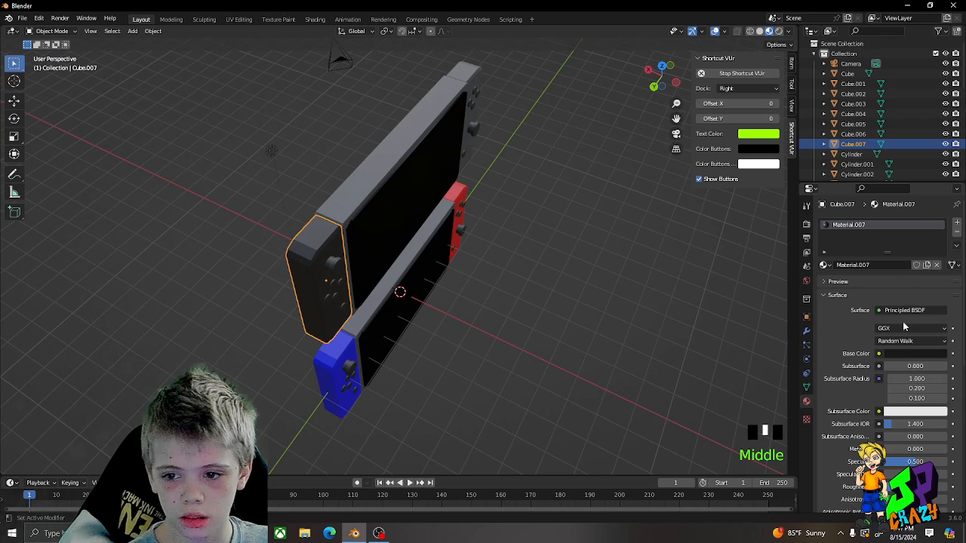
pyautogui.click(907, 353)
pyautogui.moveTo(940, 276); pyautogui.dragTo(941, 268)
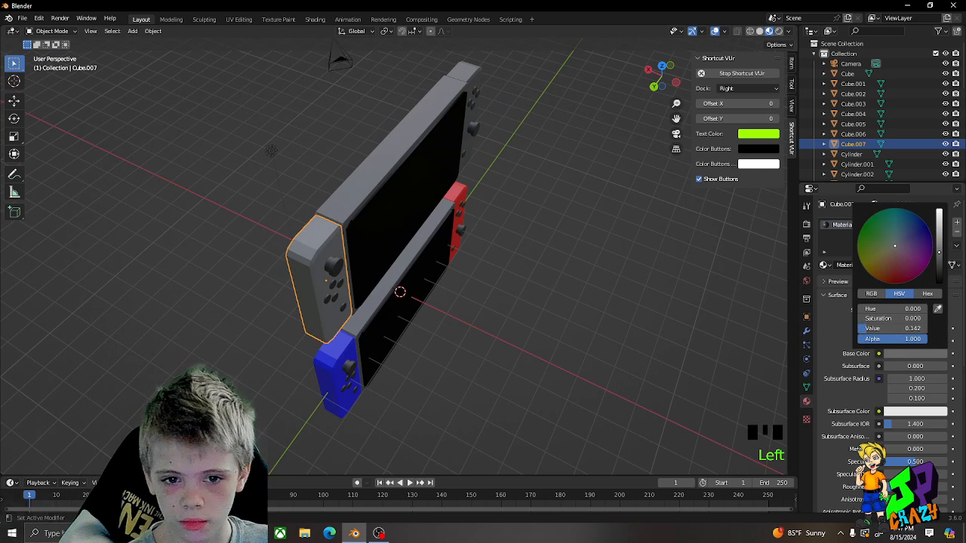
# Assign Material.007 to the right controller of the upper console
pyautogui.click(477, 77)
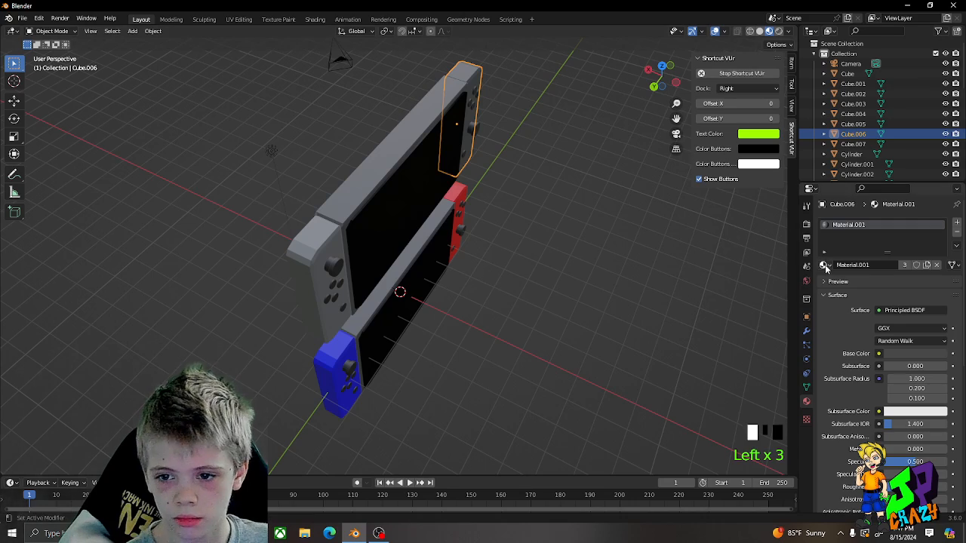
pyautogui.click(825, 264)
pyautogui.click(853, 347)
# Duplicate all parts of the grey console and place the copy above it
pyautogui.moveTo(546, 350); pyautogui.dragTo(267, 168, button='middle')
pyautogui.click(377, 164)
pyautogui.keyDown('shift'); pyautogui.moveTo(302, 75); pyautogui.dragTo(414, 218); pyautogui.keyUp('shift')
pyautogui.moveTo(414, 219); pyautogui.dragTo(475, 214, button='middle')
pyautogui.scroll(-1, 506, 217)
pyautogui.hotkey('shift', 'd')
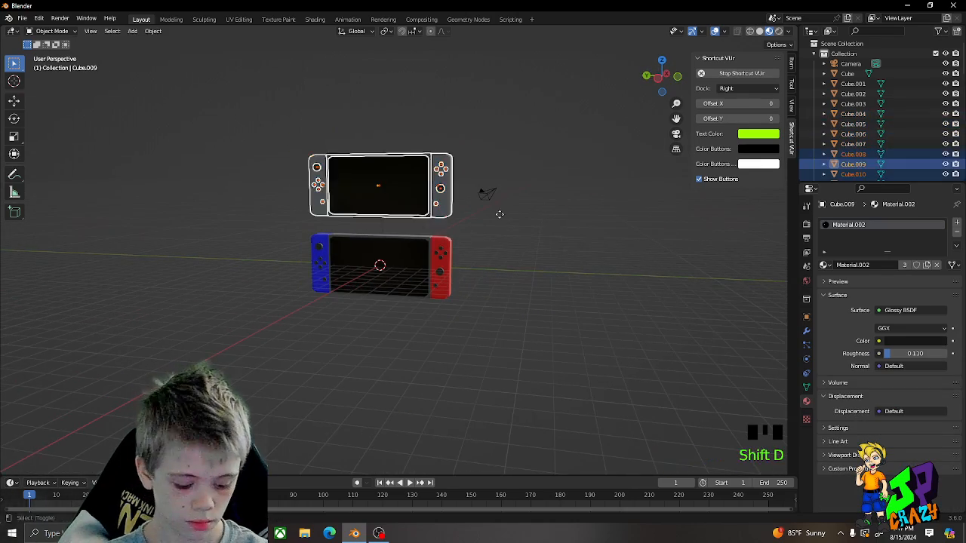
pyautogui.click(477, 122)
# Select only the screen of the topmost console copy
pyautogui.scroll(2, 384, 218)
pyautogui.scroll(4, 384, 218)
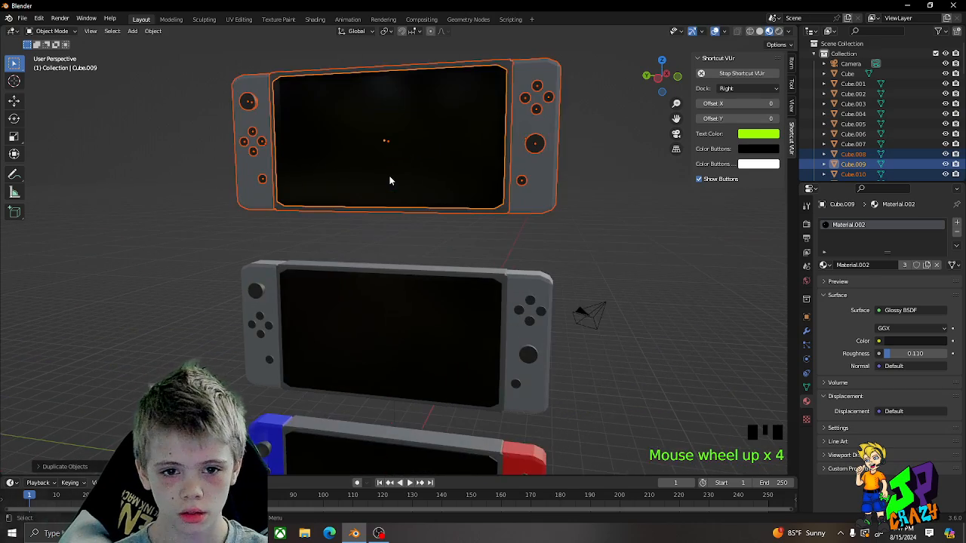
pyautogui.keyDown('shift'); pyautogui.moveTo(390, 181); pyautogui.dragTo(414, 253, button='middle'); pyautogui.keyUp('shift')
pyautogui.click(402, 235)
pyautogui.scroll(2, 460, 257)
pyautogui.scroll(1, 459, 257)
pyautogui.press('Tab')
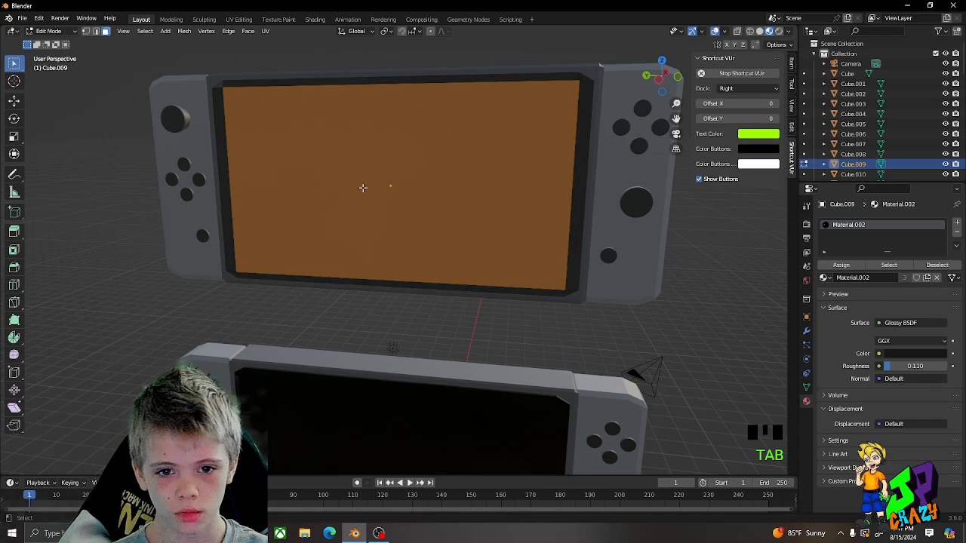
pyautogui.click(421, 196)
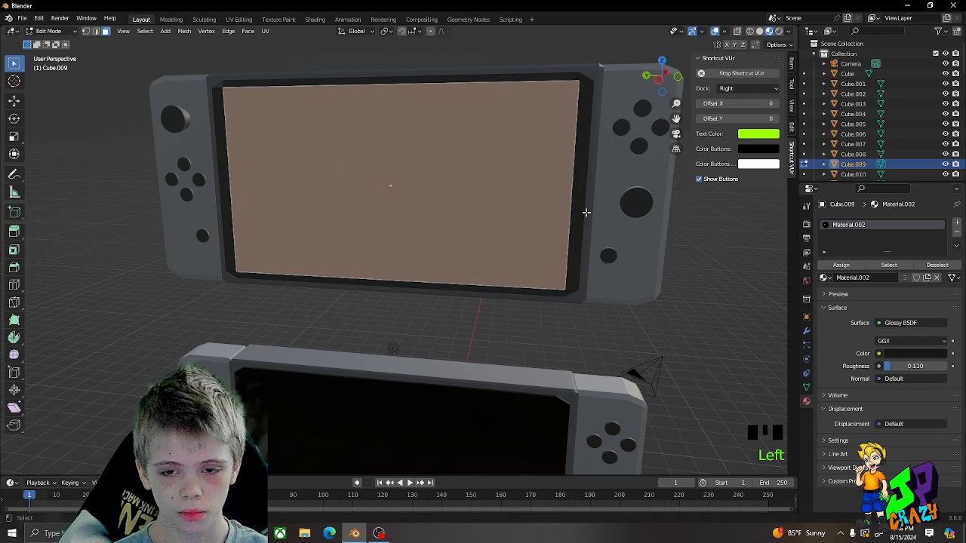
pyautogui.press('Tab')
pyautogui.press('s')
pyautogui.press('s')
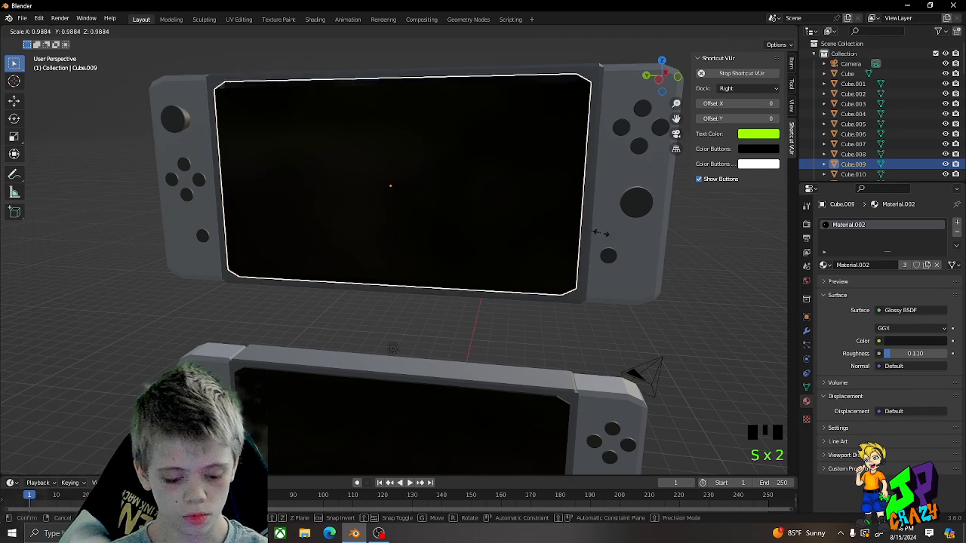
pyautogui.rightClick(552, 227)
# Scale the topmost console's screen along Y to about a third of its width and move it against the right controller
pyautogui.press('s')
pyautogui.press('y')
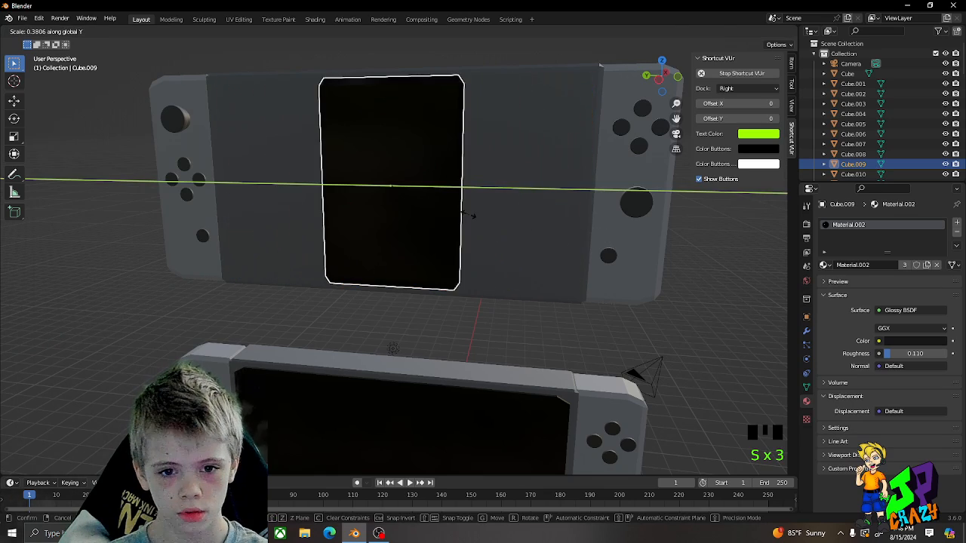
pyautogui.press('g')
pyautogui.click(582, 228)
# Duplicate the narrowed screen and move the copy along Y against the left controller
pyautogui.hotkey('shift', 'd')
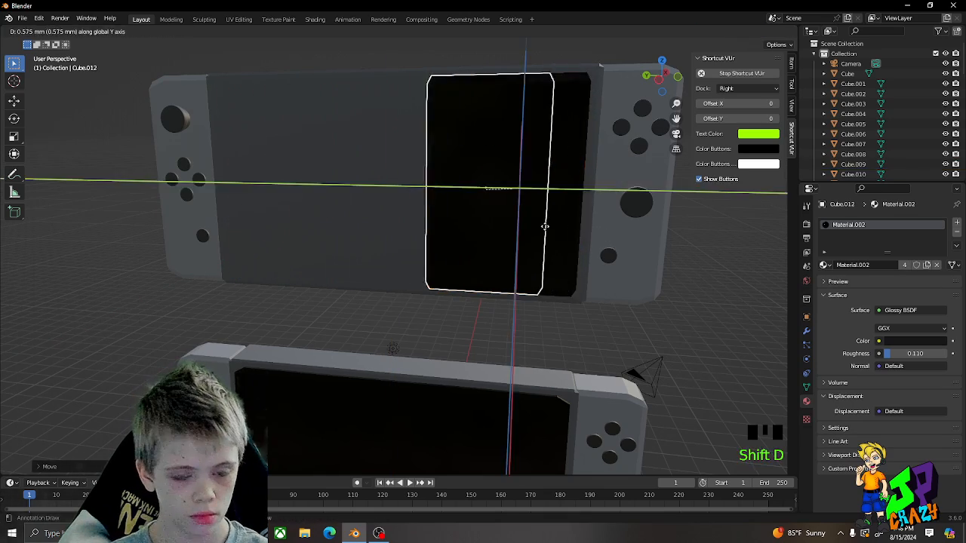
pyautogui.press('y')
pyautogui.click(339, 200)
pyautogui.scroll(-3, 498, 225)
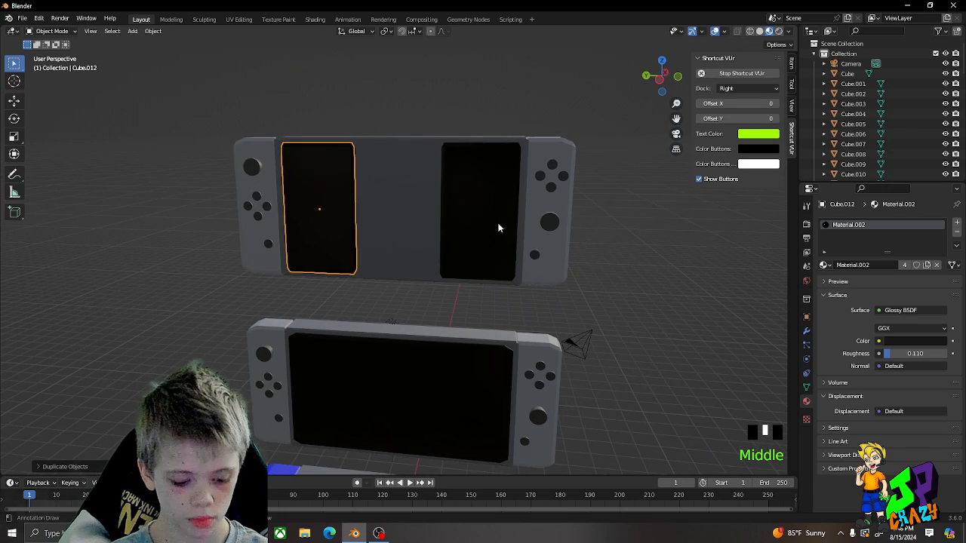
# Duplicate the left screen panel, tilt the copy about X, scale it to about half size, and shift it along Y
pyautogui.hotkey('shift', 'd')
pyautogui.press('r')
pyautogui.press('x')
pyautogui.click(448, 112)
pyautogui.press('s')
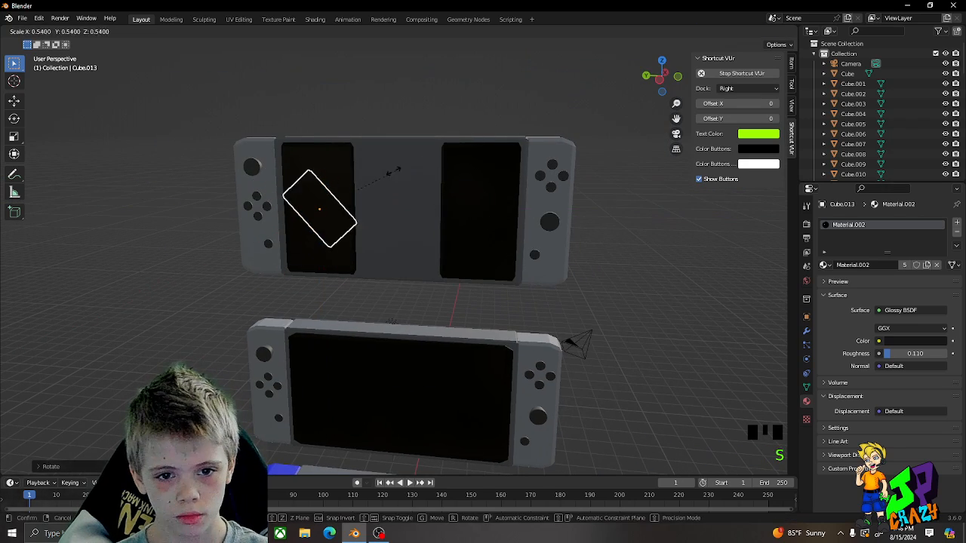
pyautogui.press('g')
pyautogui.press('y')
pyautogui.click(477, 216)
# Duplicate the small tilted piece together with the right screen panel, and move, rotate and shrink the copies as further shards
pyautogui.keyDown('shift'); pyautogui.click(477, 216); pyautogui.keyUp('shift')
pyautogui.hotkey('shift', 'd')
pyautogui.press('y')
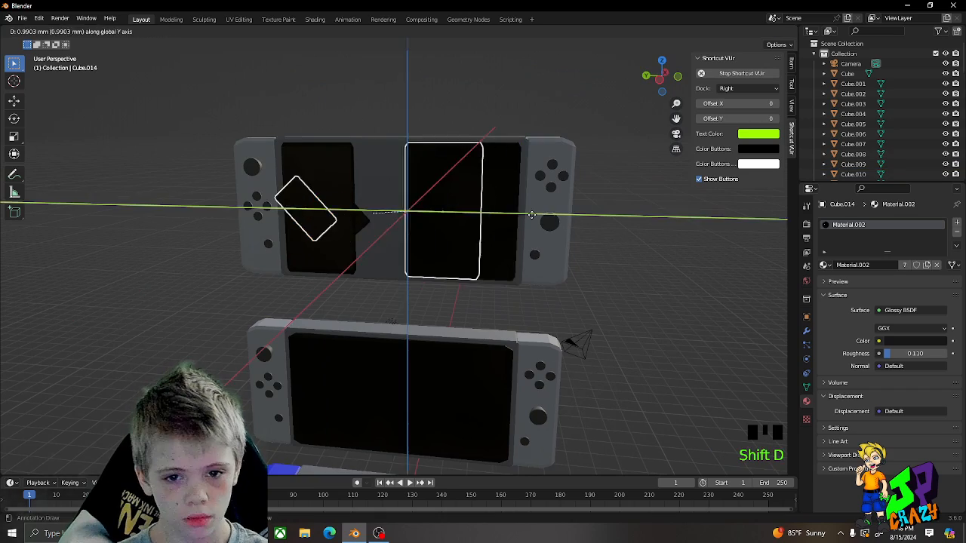
pyautogui.press('r')
pyautogui.press('x')
pyautogui.press('r')
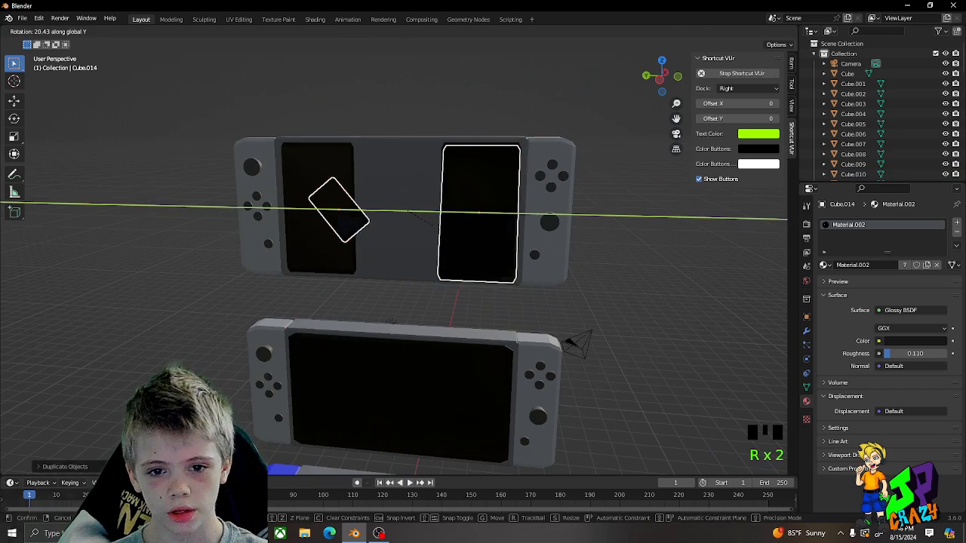
pyautogui.press('r')
pyautogui.click(558, 251)
pyautogui.press('s')
pyautogui.click(526, 255)
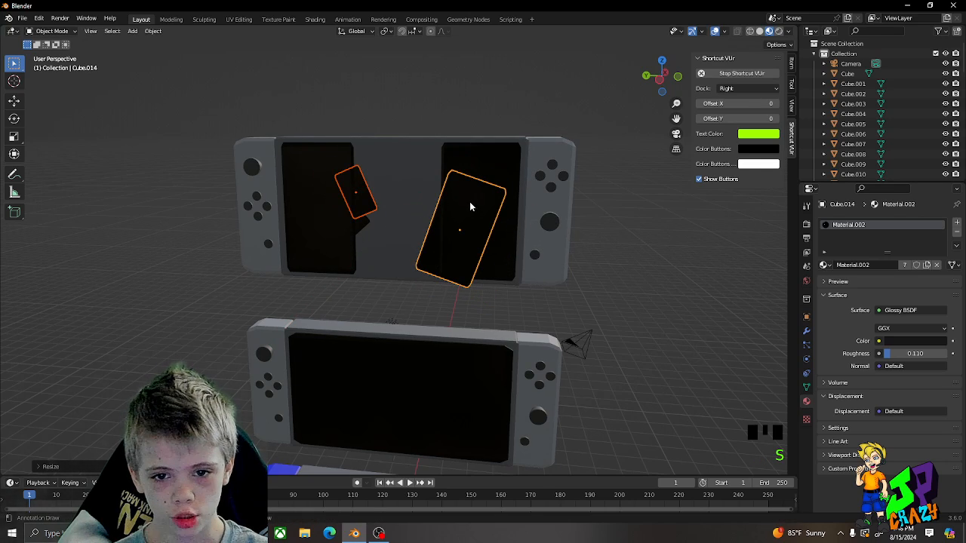
# Move the tilted shard beside the right screen panel slightly up and toward the console's centre
pyautogui.click(432, 242)
pyautogui.press('g')
pyautogui.press('z')
pyautogui.press('g')
pyautogui.hotkey('shift', 'z')
pyautogui.click(433, 219)
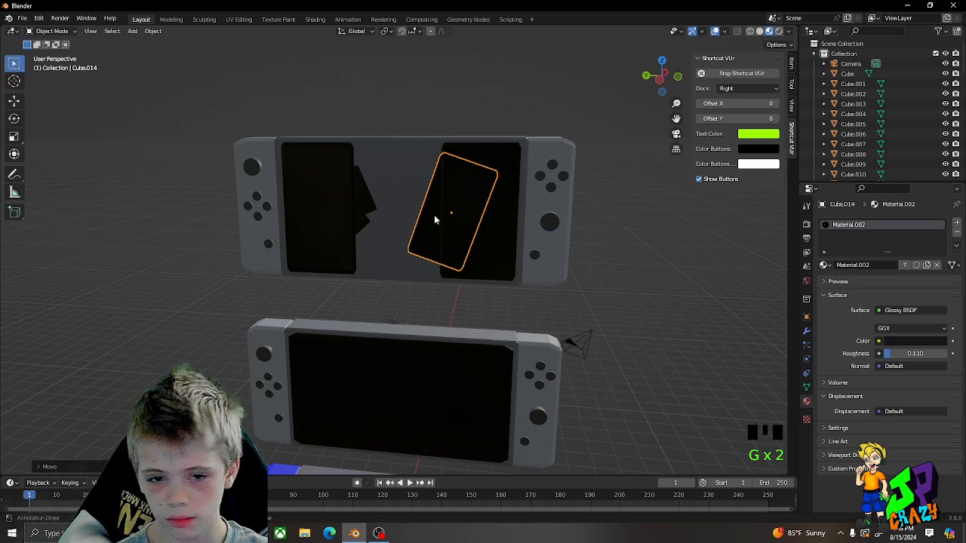
# Duplicate the tilted shard, rotate the copy and scale it down to form a small shard at the right panel's inner edge
pyautogui.hotkey('shift', 'd')
pyautogui.press('y')
pyautogui.rightClick(543, 263)
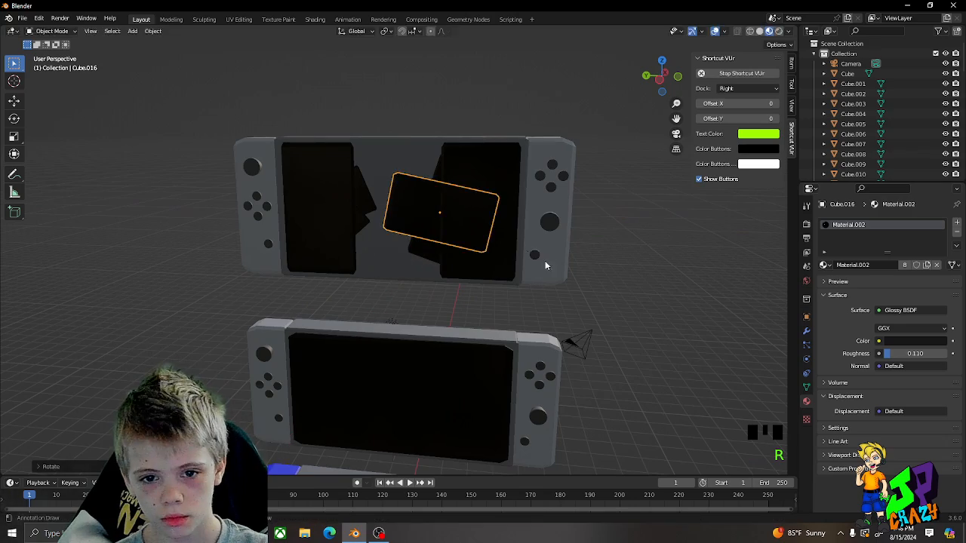
pyautogui.press('s')
pyautogui.moveTo(517, 231); pyautogui.dragTo(591, 224, button='middle')
pyautogui.click(645, 233)
pyautogui.click(434, 185)
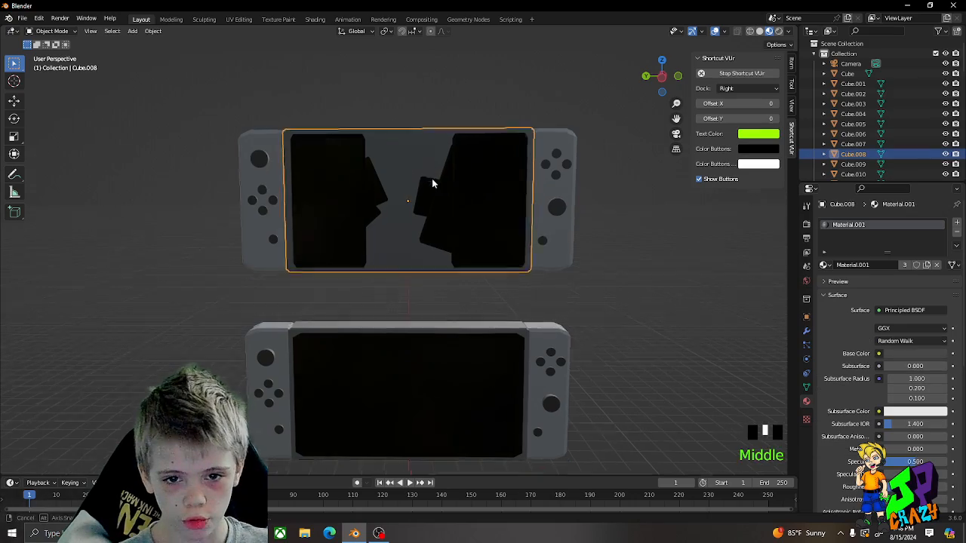
# Deselect the console body and add a text object to the scene
pyautogui.moveTo(431, 178); pyautogui.dragTo(442, 227, button='middle')
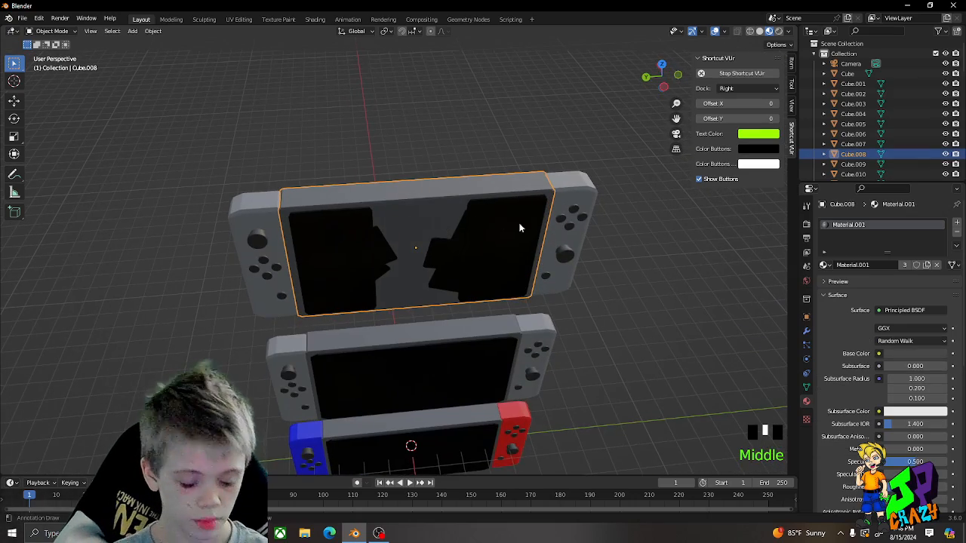
pyautogui.moveTo(578, 223); pyautogui.dragTo(647, 187, button='middle')
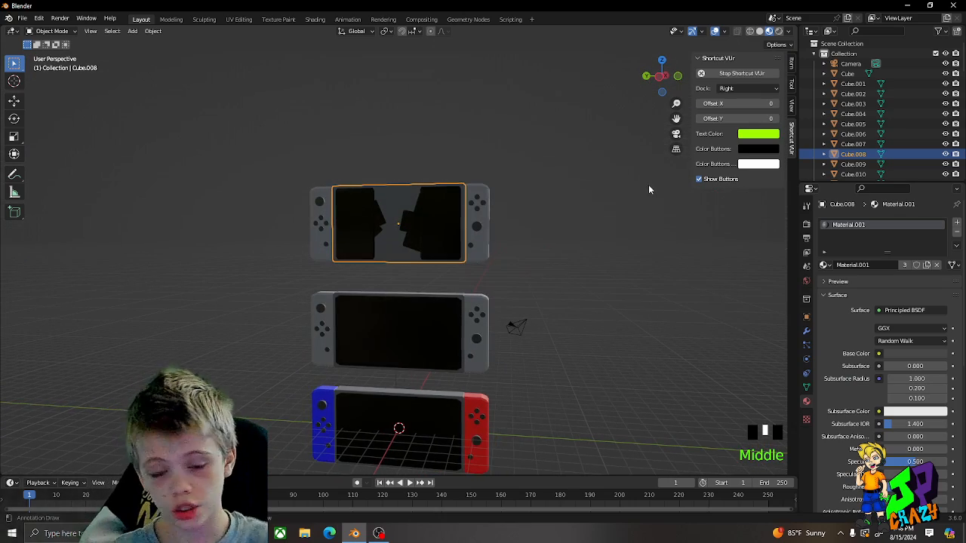
pyautogui.click(591, 121)
pyautogui.hotkey('shift', 'a')
pyautogui.hotkey('shift', 'a')
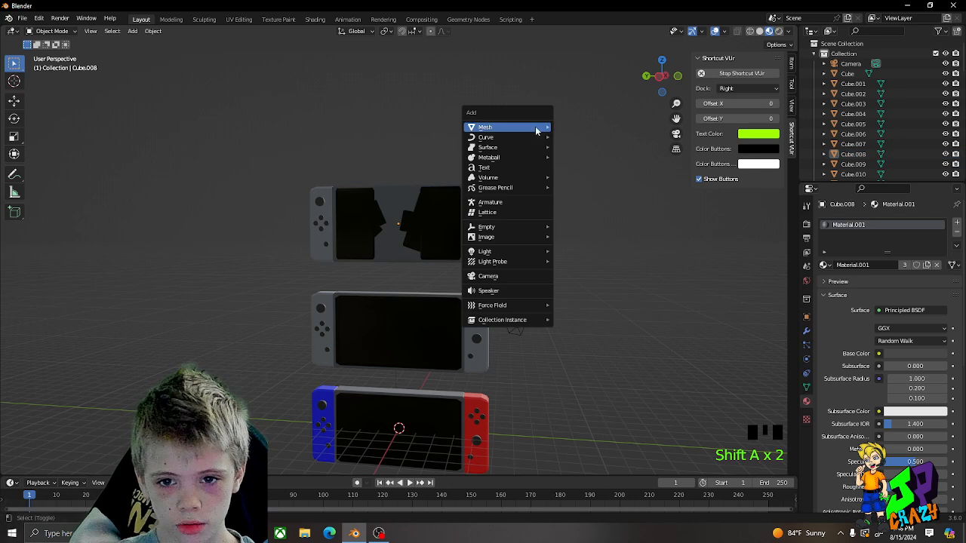
pyautogui.hotkey('shift', 'a')
pyautogui.moveTo(493, 124)
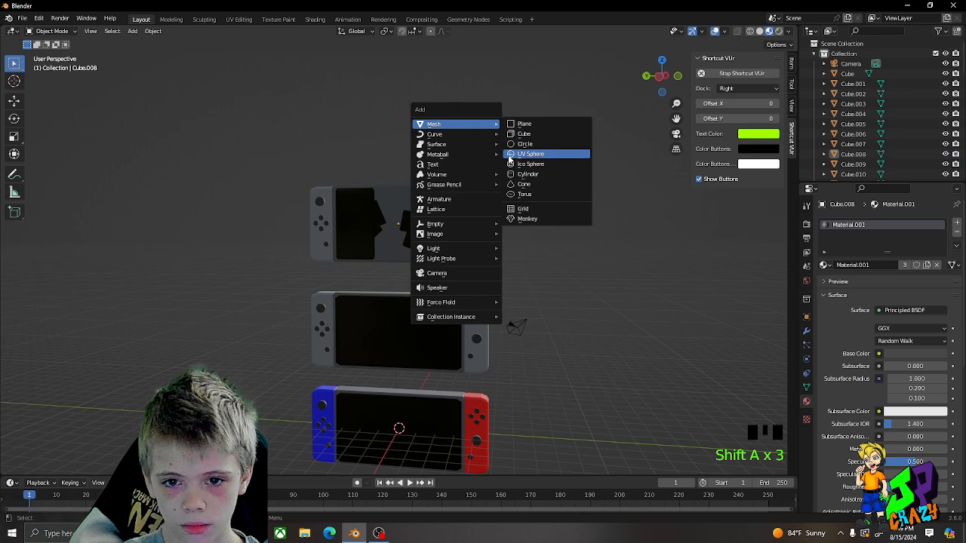
pyautogui.click(446, 163)
pyautogui.moveTo(445, 164); pyautogui.dragTo(465, 177, button='middle')
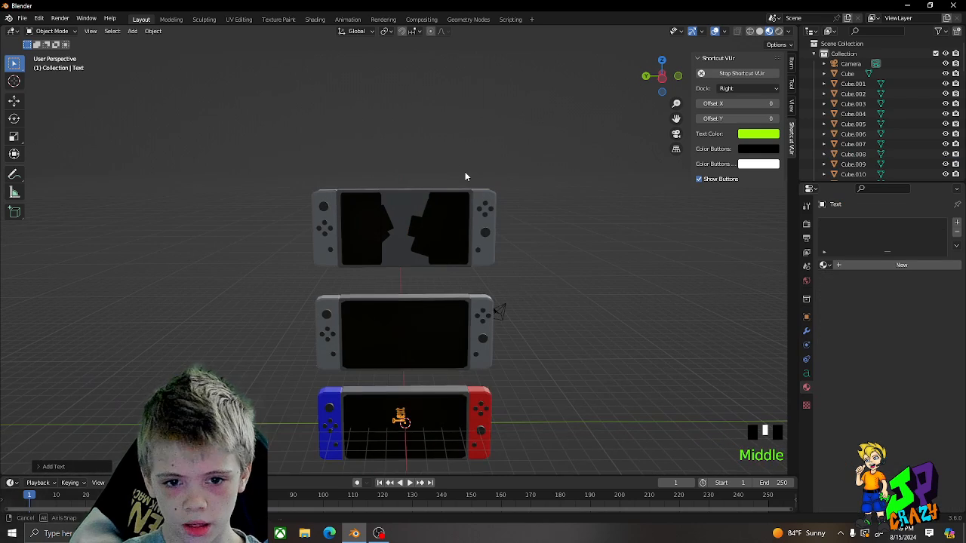
# Rotate the text object 90° about Z, and try a 90° rotation about X
pyautogui.press('r')
pyautogui.rightClick(465, 272)
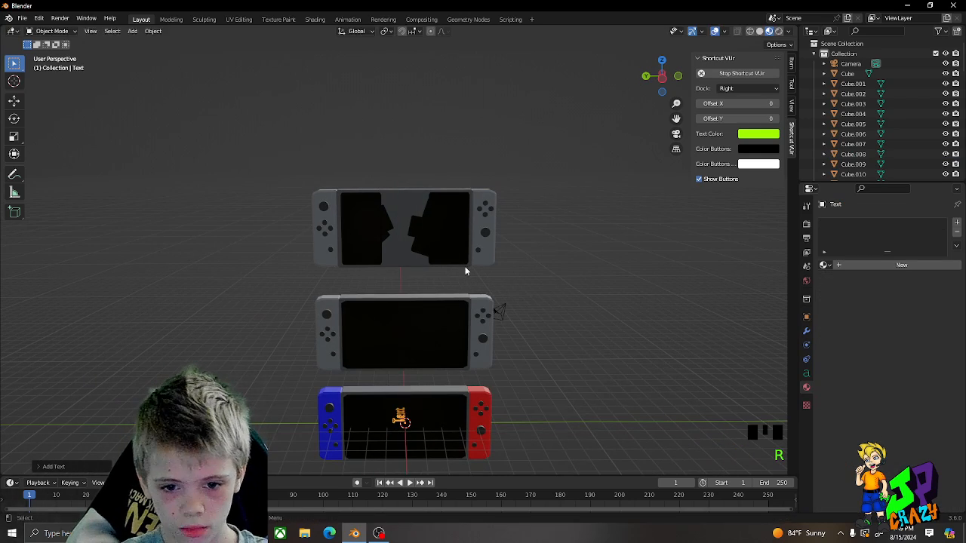
pyautogui.write('rzr90')
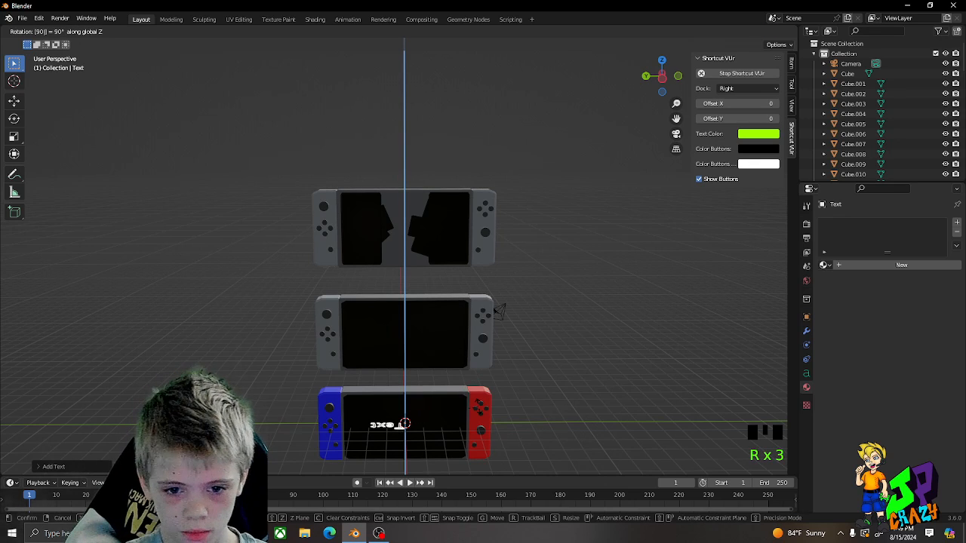
pyautogui.click(420, 427)
pyautogui.write('rx90')
pyautogui.rightClick(386, 424)
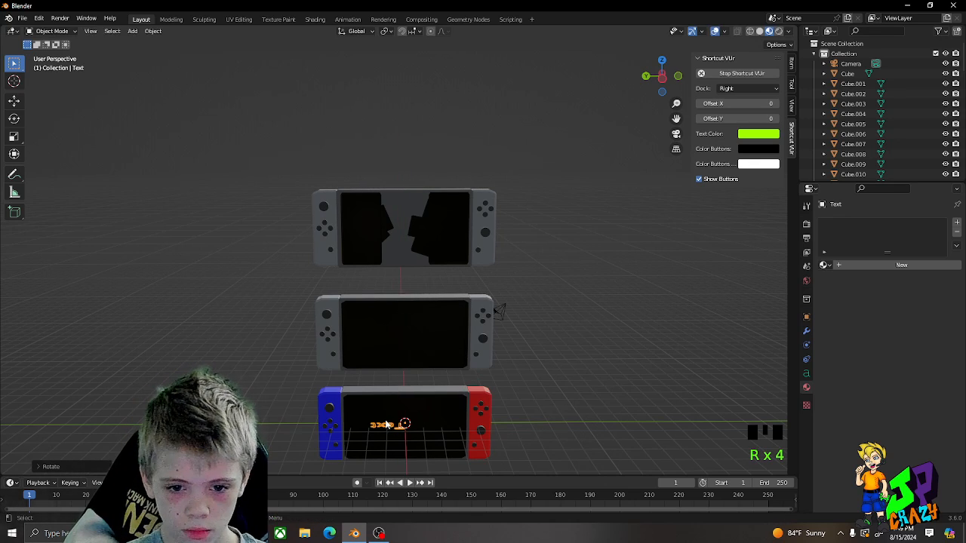
# Rotate the text object 90° about X so it stands upright, and move it out behind the red and blue console
pyautogui.write('rx90')
pyautogui.click(349, 419)
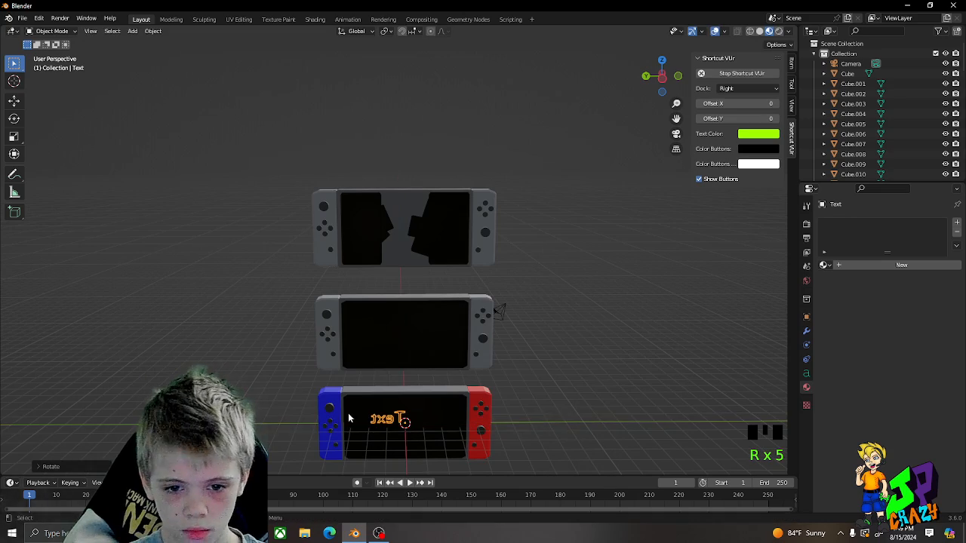
pyautogui.moveTo(348, 419); pyautogui.dragTo(566, 409, button='middle')
pyautogui.scroll(2, 546, 431)
pyautogui.press('g')
pyautogui.click(383, 438)
# Replace the text object's default wording with "sub"
pyautogui.keyDown('shift'); pyautogui.moveTo(384, 437); pyautogui.dragTo(618, 369, button='middle'); pyautogui.keyUp('shift')
pyautogui.scroll(2, 574, 363)
pyautogui.press('Tab')
pyautogui.keyDown('shift'); pyautogui.moveTo(553, 356); pyautogui.dragTo(529, 314, button='middle'); pyautogui.keyUp('shift')
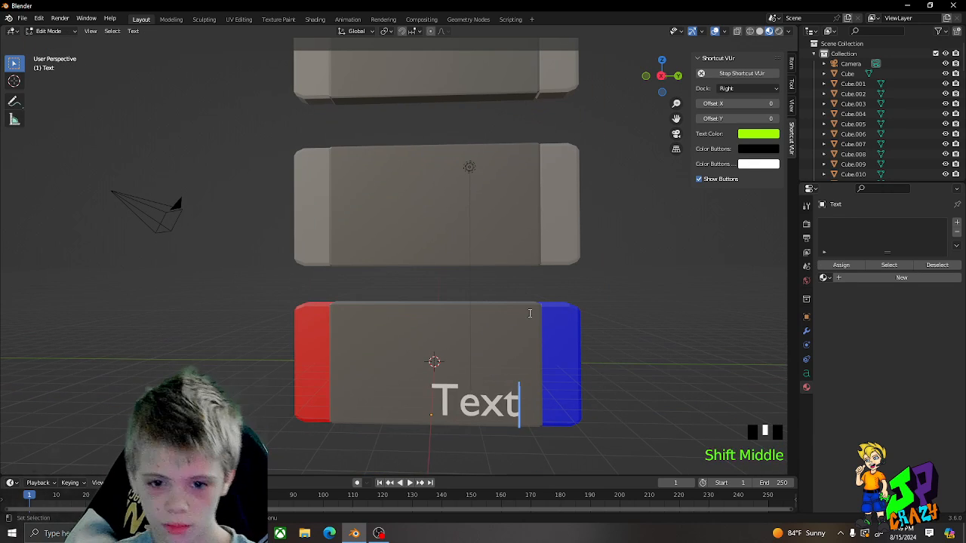
pyautogui.press('BackSpace')
pyautogui.press('BackSpace')
pyautogui.press('BackSpace')
pyautogui.press('BackSpace')
pyautogui.press('BackSpace')
pyautogui.press('BackSpace')
pyautogui.press('BackSpace')
pyautogui.press('BackSpace')
pyautogui.press('BackSpace')
pyautogui.press('BackSpace')
pyautogui.write('sp')
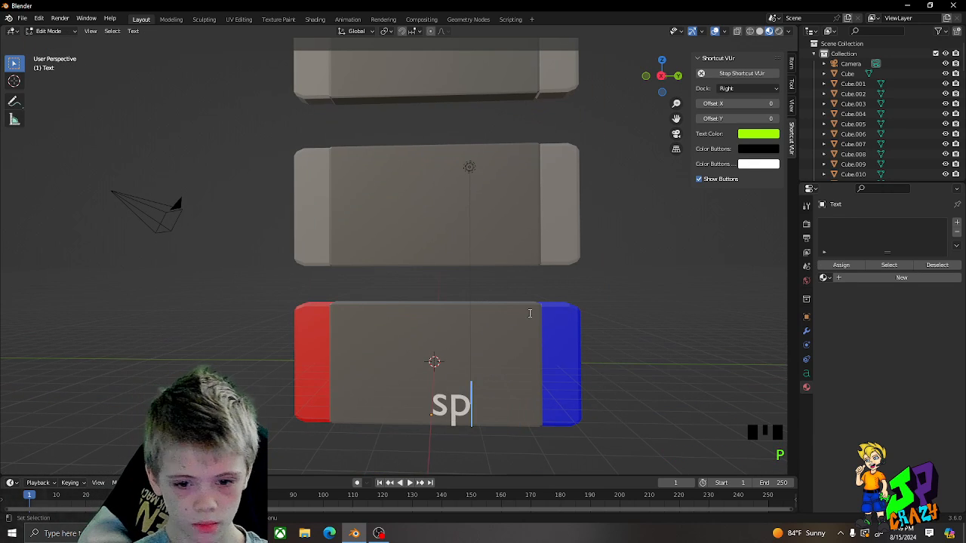
pyautogui.press('BackSpace')
pyautogui.press('BackSpace')
pyautogui.press('BackSpace')
pyautogui.write('sub')
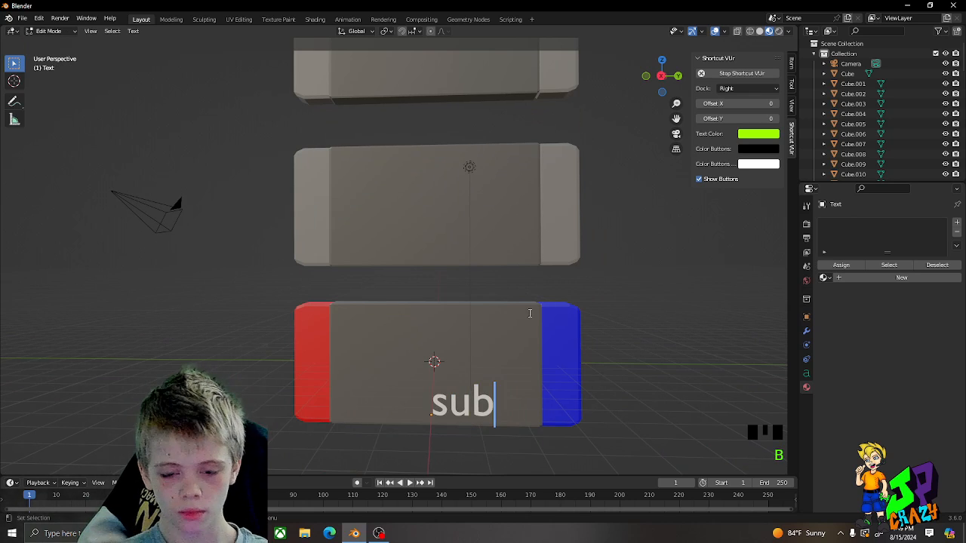
# Add a second line reading "and like" below "sub" in the text object
pyautogui.press('Return')
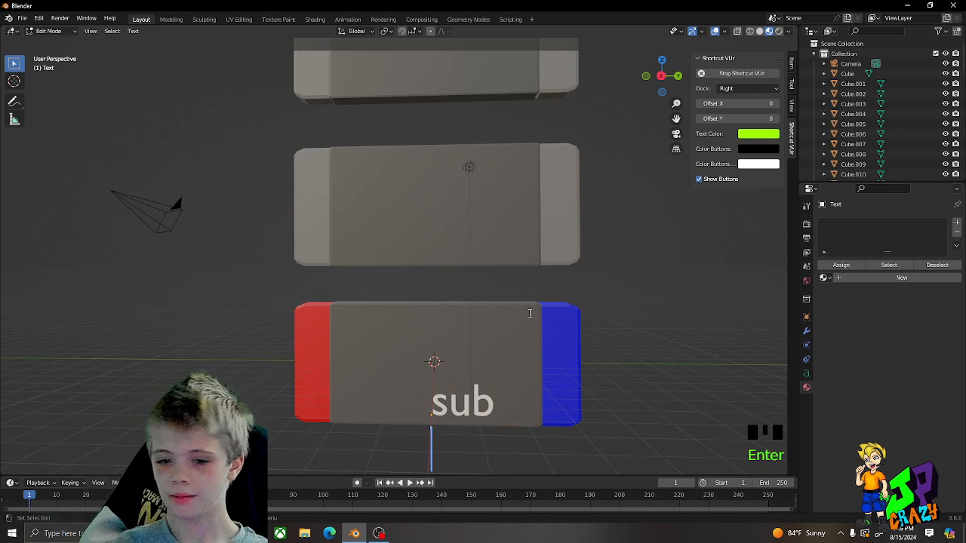
pyautogui.write('a')
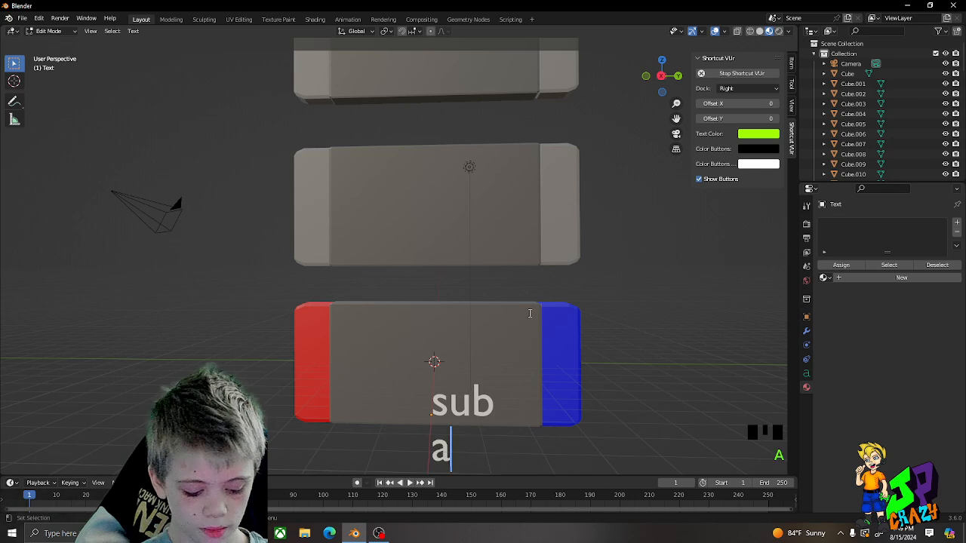
pyautogui.write('nd like')
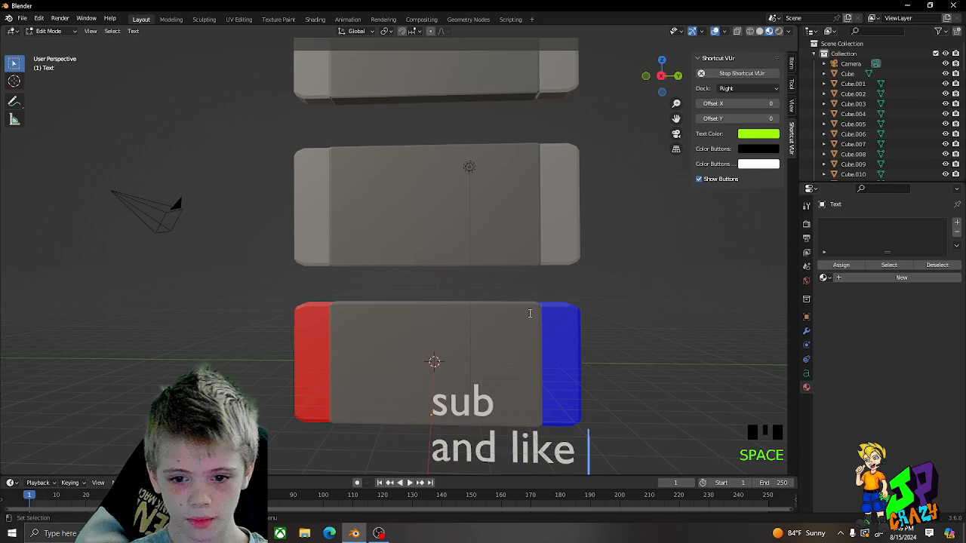